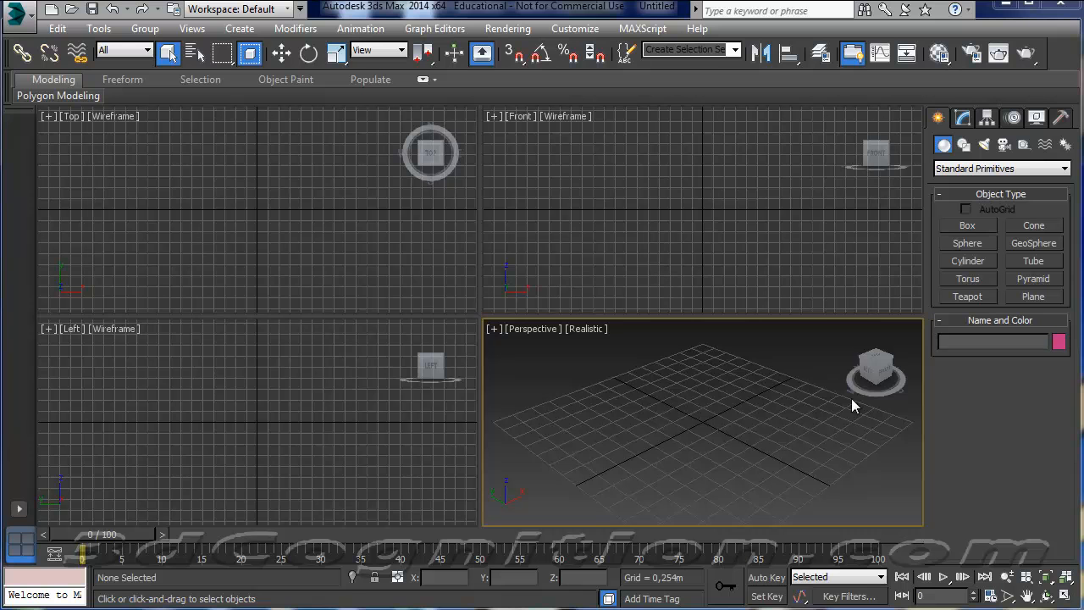
Create a tall, thin box in the Perspective view, about 0,092 m long, 0,206 m wide and 2,963 m high.
{"action": "left_click", "coordinate": [967, 227]}
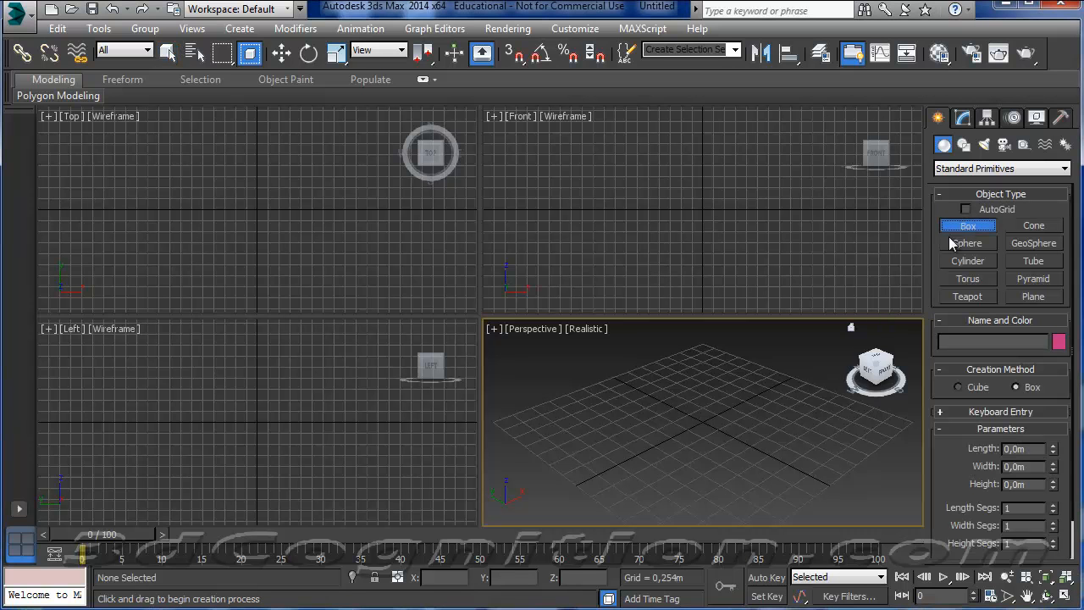
{"action": "left_click_drag", "start_coordinate": [665, 443], "coordinate": [665, 438]}
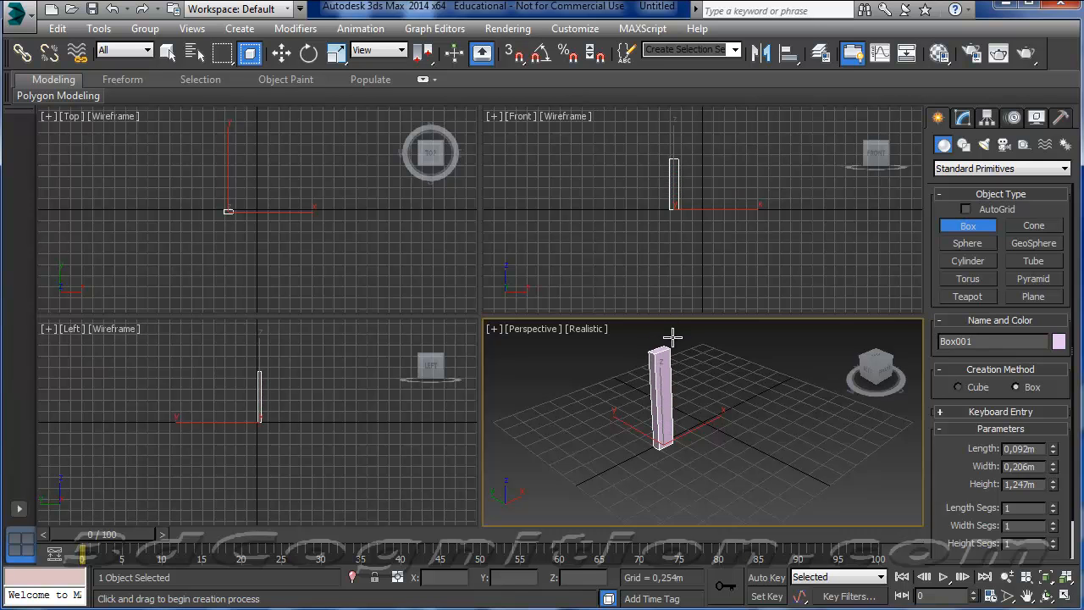
{"action": "scroll", "coordinate": [684, 364], "scroll_direction": "down", "scroll_amount": 3}
{"action": "scroll", "coordinate": [687, 371], "scroll_direction": "down", "scroll_amount": 2}
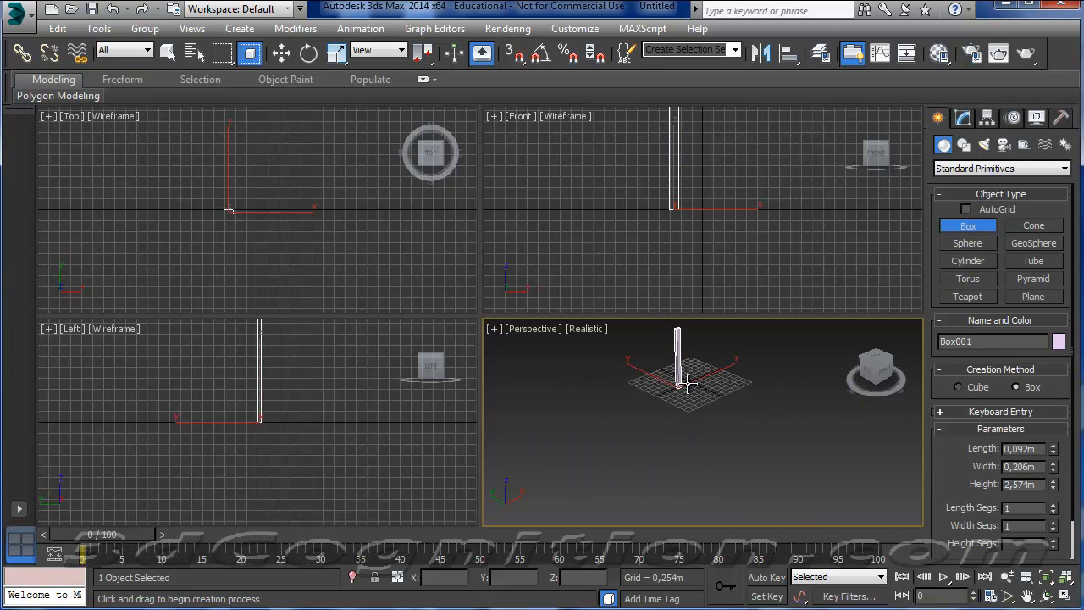
{"action": "scroll", "coordinate": [691, 416], "scroll_direction": "down", "scroll_amount": 2}
{"action": "scroll", "coordinate": [691, 371], "scroll_direction": "up", "scroll_amount": 4}
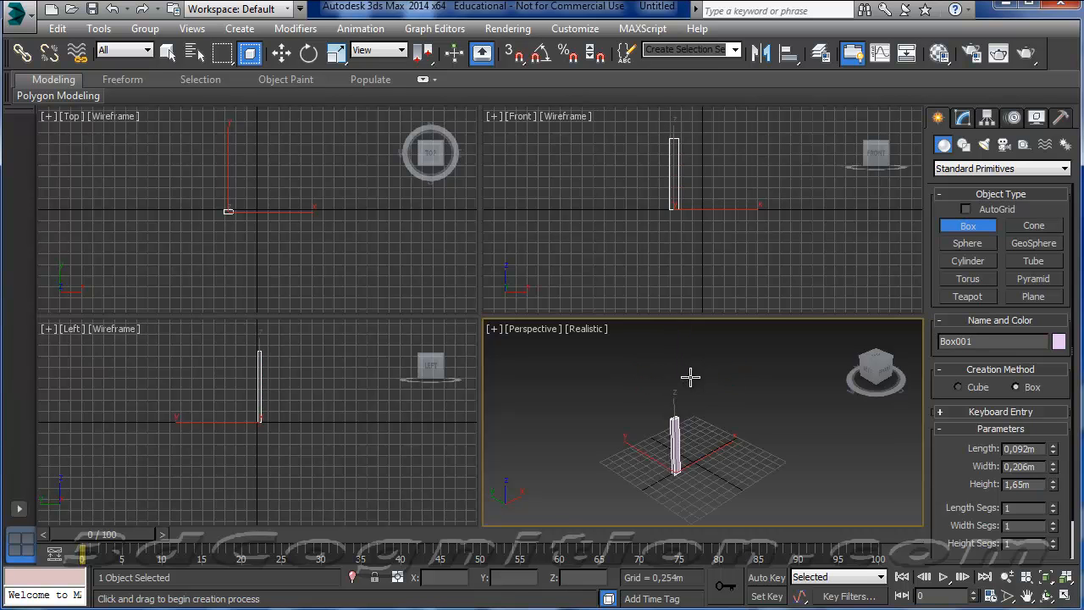
{"action": "scroll", "coordinate": [689, 377], "scroll_direction": "up", "scroll_amount": 2}
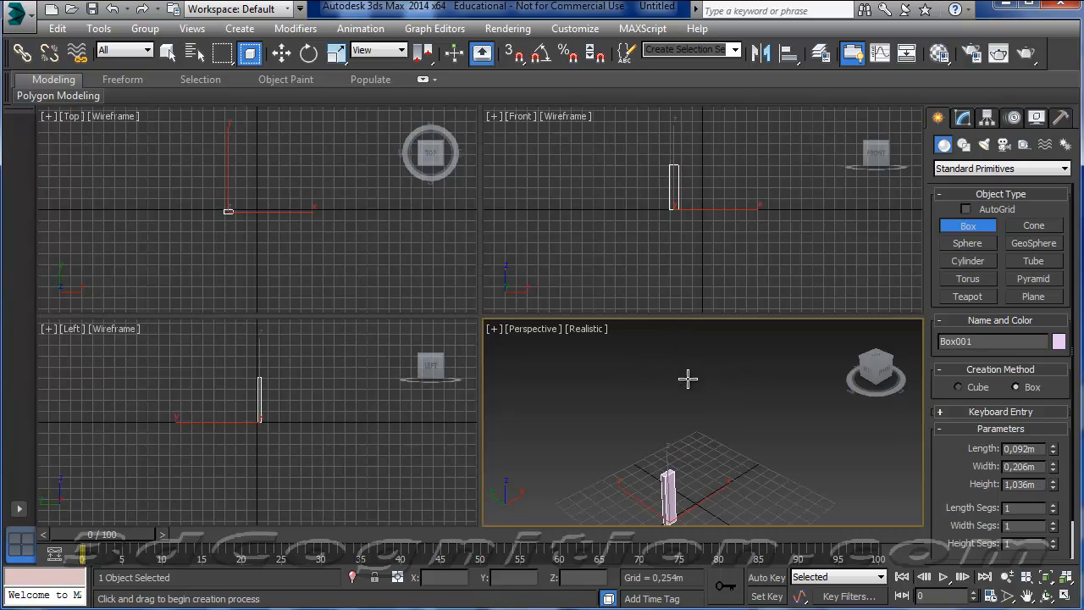
{"action": "left_click", "coordinate": [684, 268]}
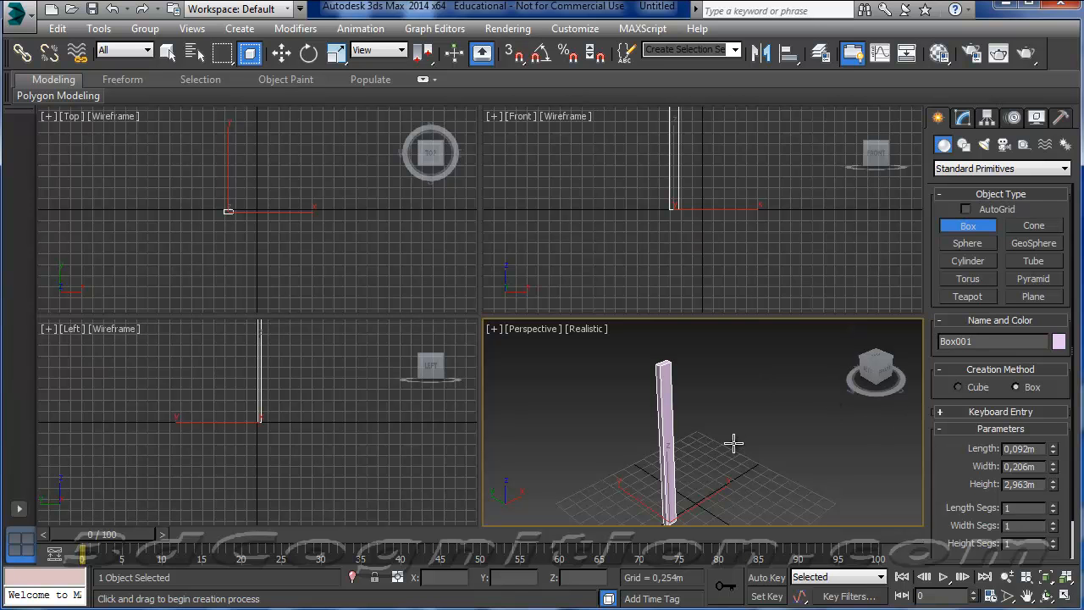
{"action": "middle_click_drag", "start_coordinate": [734, 443], "coordinate": [734, 431]}
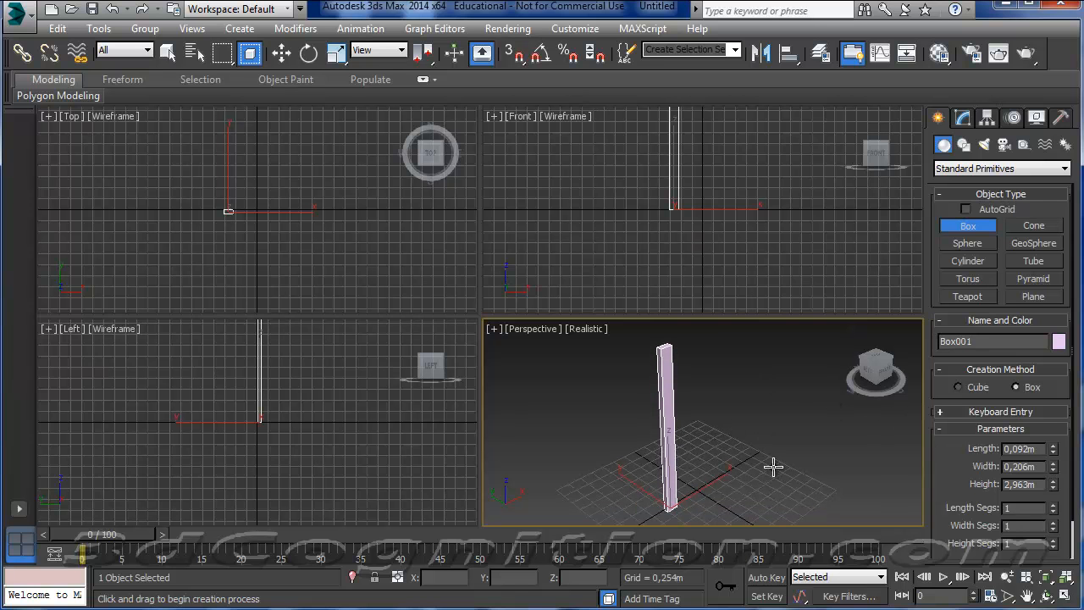
Divide the box into 1 length segment, 2 width segments and 4 height segments, and finish the box creation.
{"action": "left_click", "coordinate": [1065, 596]}
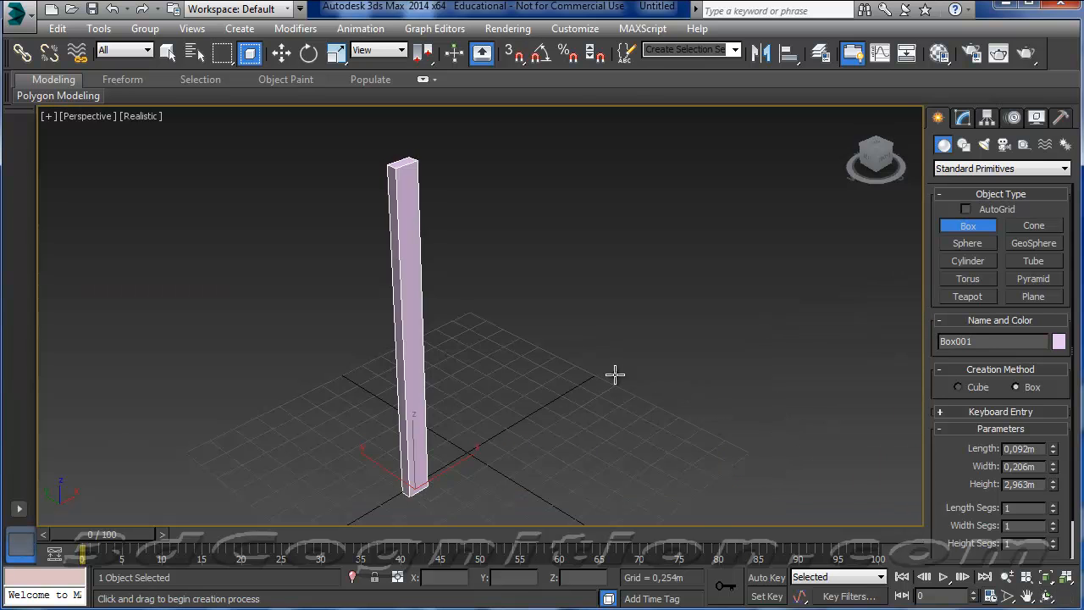
{"action": "middle_click_drag", "start_coordinate": [615, 373], "coordinate": [689, 382]}
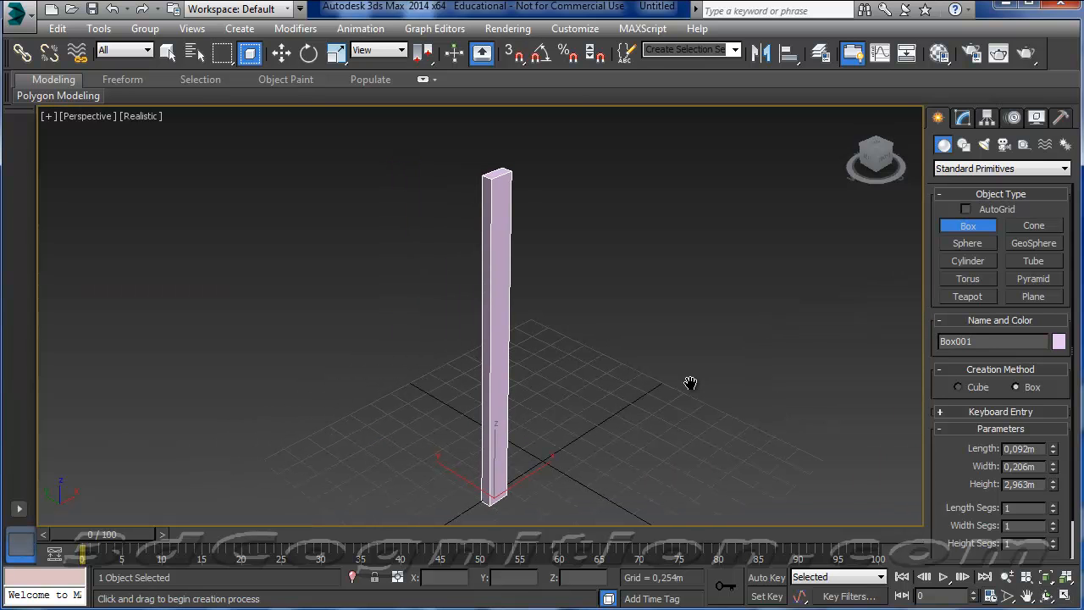
{"action": "left_click", "coordinate": [1054, 505]}
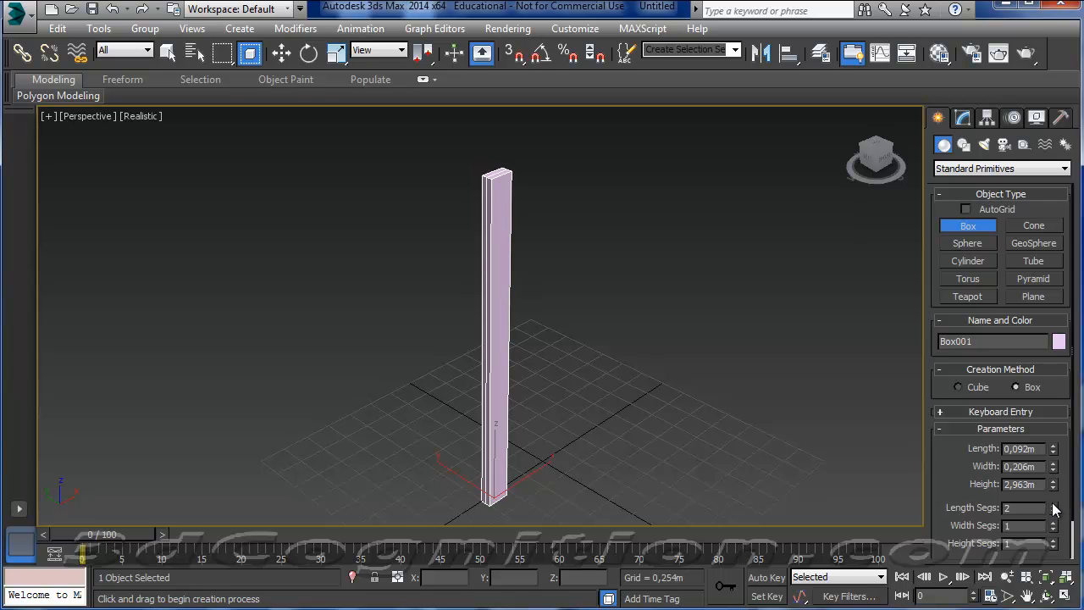
{"action": "left_click", "coordinate": [1054, 512]}
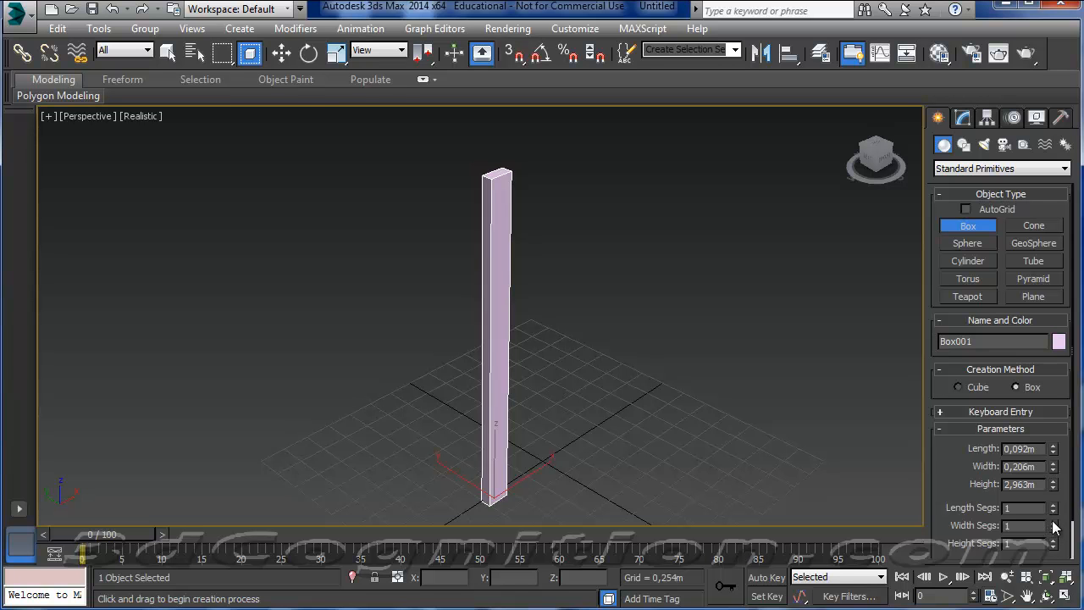
{"action": "left_click", "coordinate": [1053, 523]}
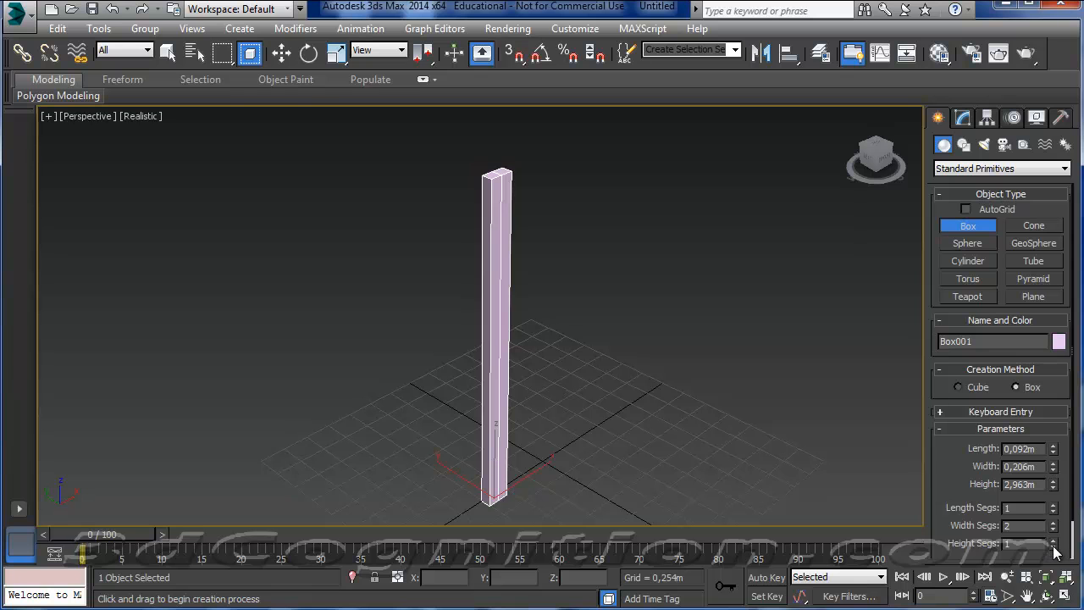
{"action": "left_click", "coordinate": [1053, 540]}
{"action": "left_click", "coordinate": [1053, 541]}
{"action": "right_click", "coordinate": [497, 292]}
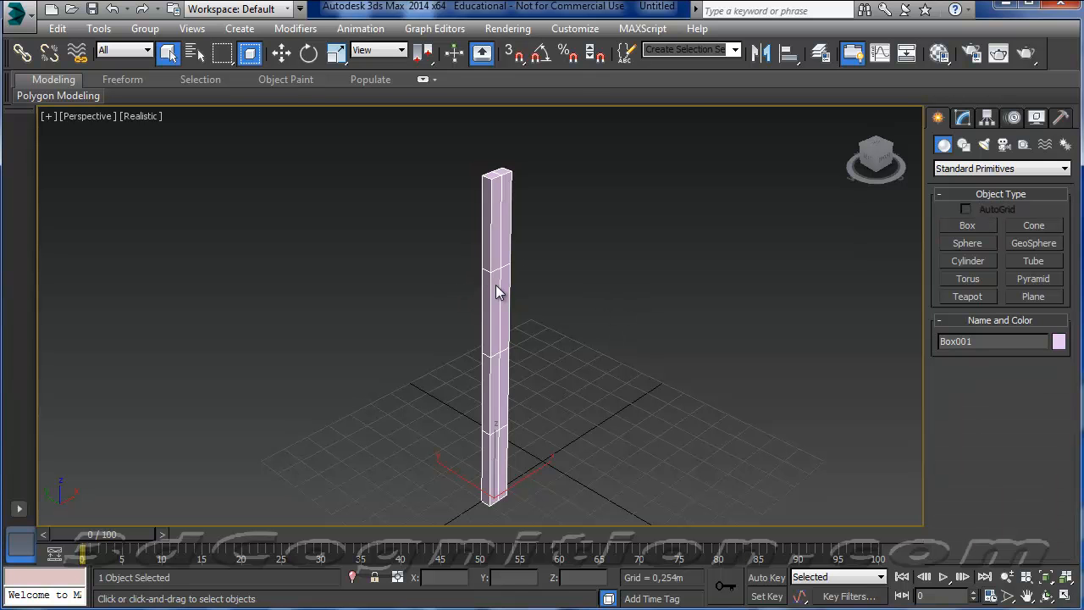
{"action": "right_click", "coordinate": [497, 288]}
Show the box's modifiable parameters and change the scene's display unit scale to Generic Units.
{"action": "left_click", "coordinate": [962, 117]}
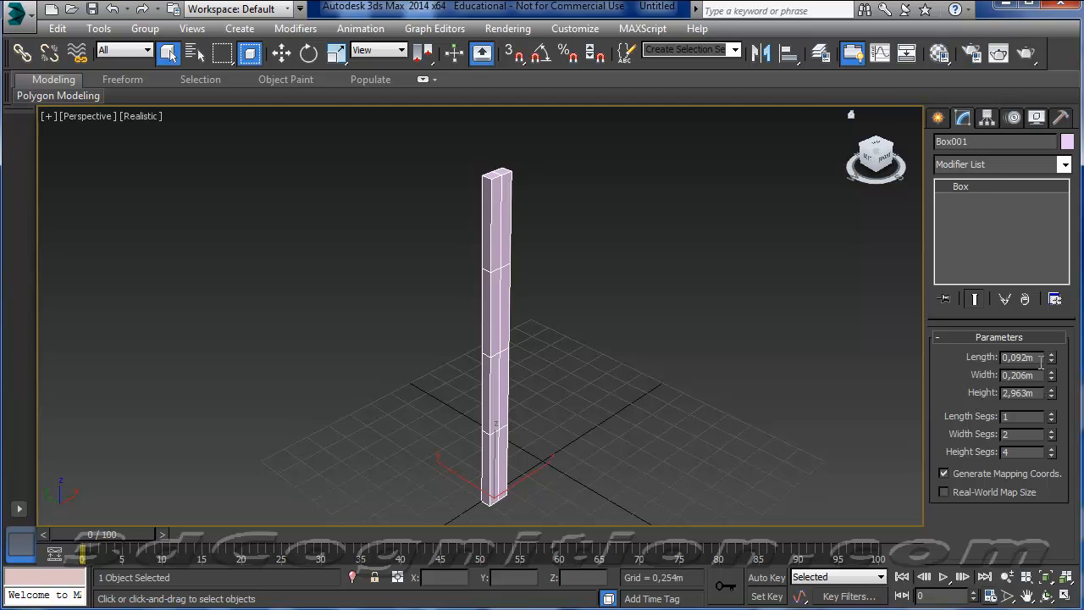
{"action": "left_click", "coordinate": [642, 28]}
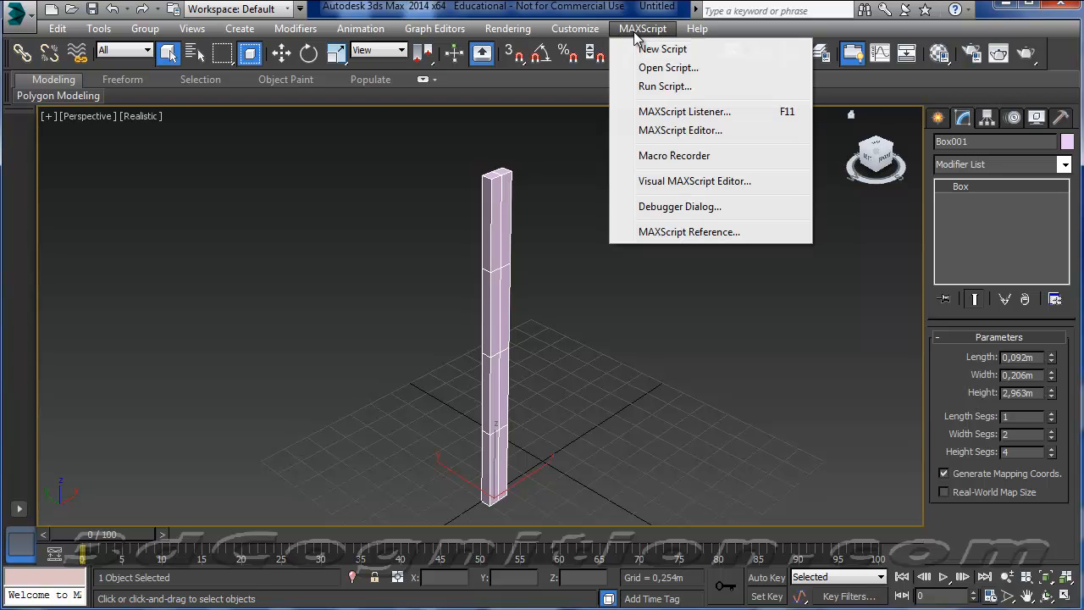
{"action": "mouse_move", "coordinate": [586, 30]}
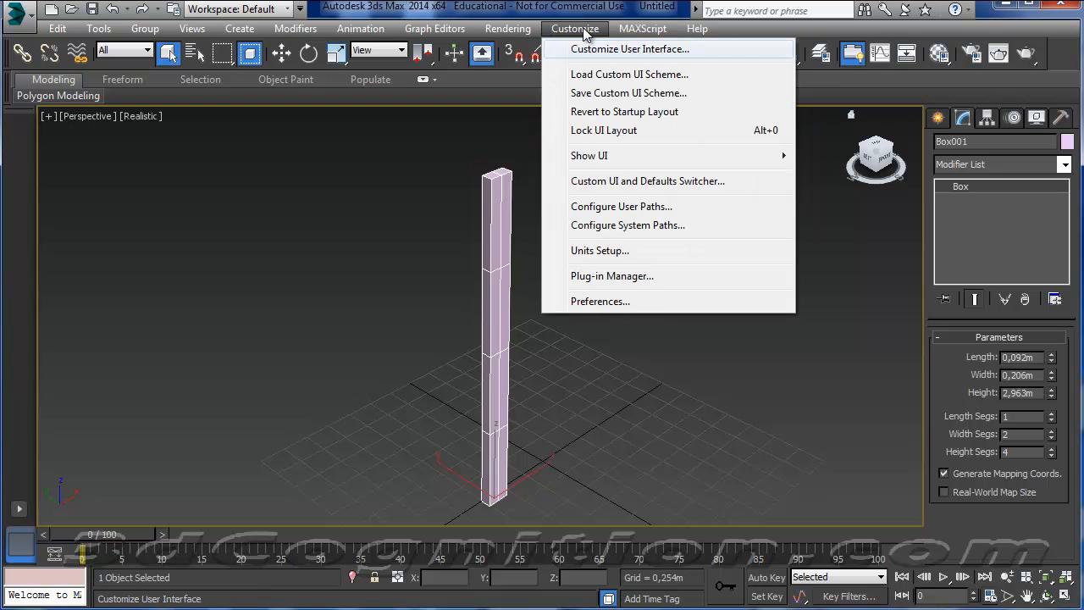
{"action": "left_click", "coordinate": [611, 248]}
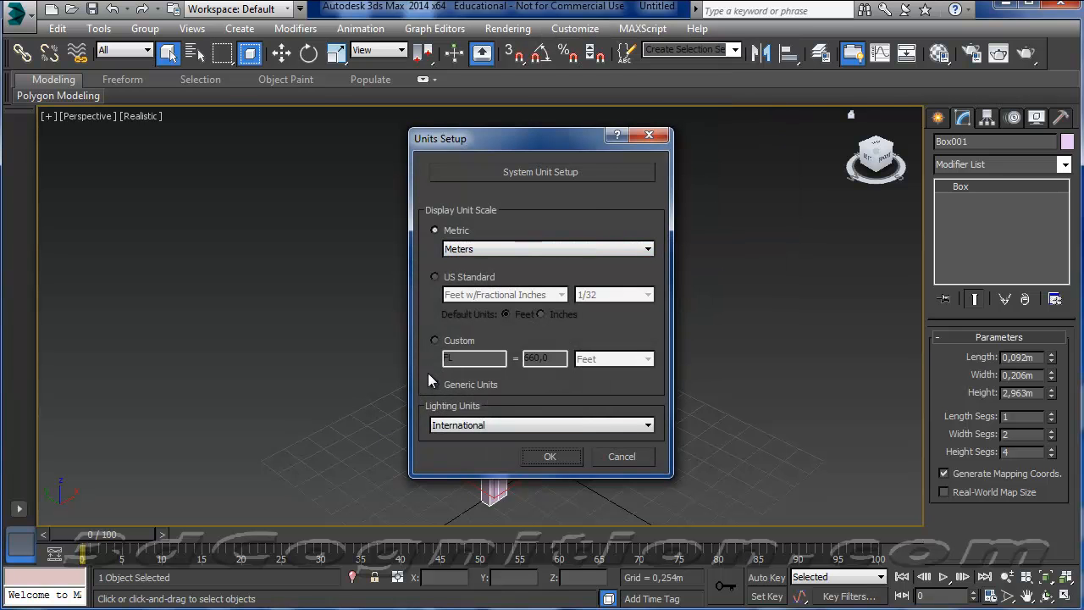
{"action": "left_click", "coordinate": [435, 383]}
{"action": "left_click", "coordinate": [543, 456]}
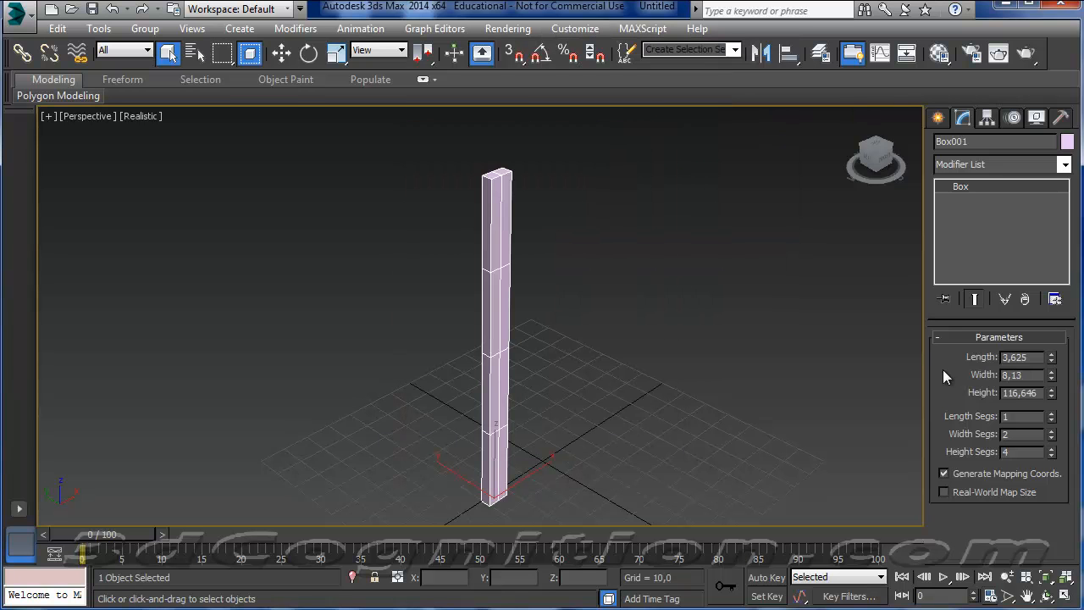
Try a length of 100 for the box and undo that change.
{"action": "left_click_drag", "start_coordinate": [1040, 358], "coordinate": [960, 346]}
{"action": "type", "text": "100"}
{"action": "key", "text": "Return"}
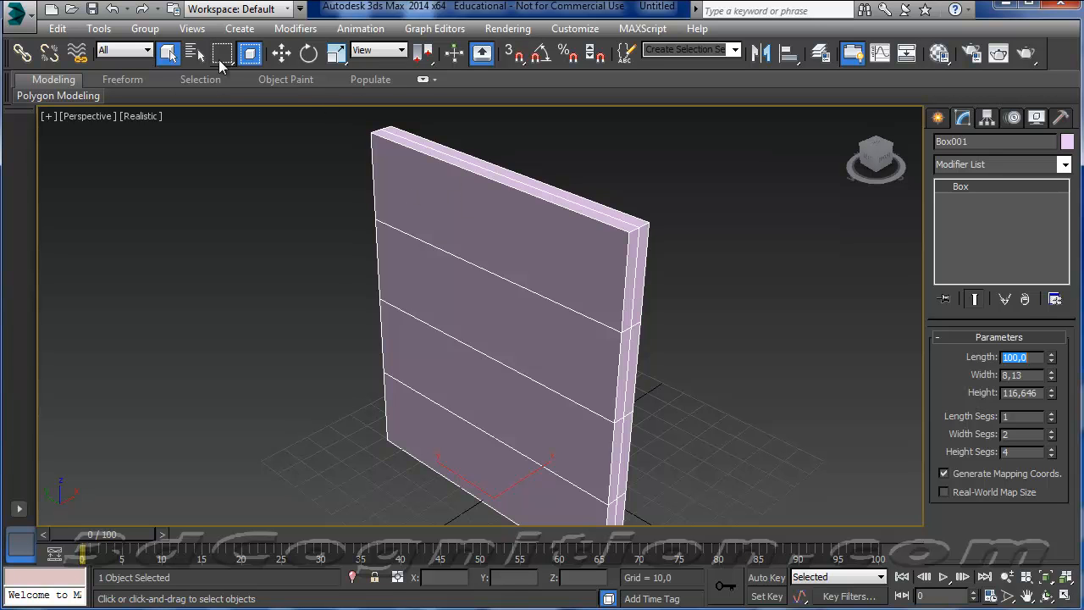
{"action": "left_click", "coordinate": [59, 28]}
{"action": "left_click", "coordinate": [96, 49]}
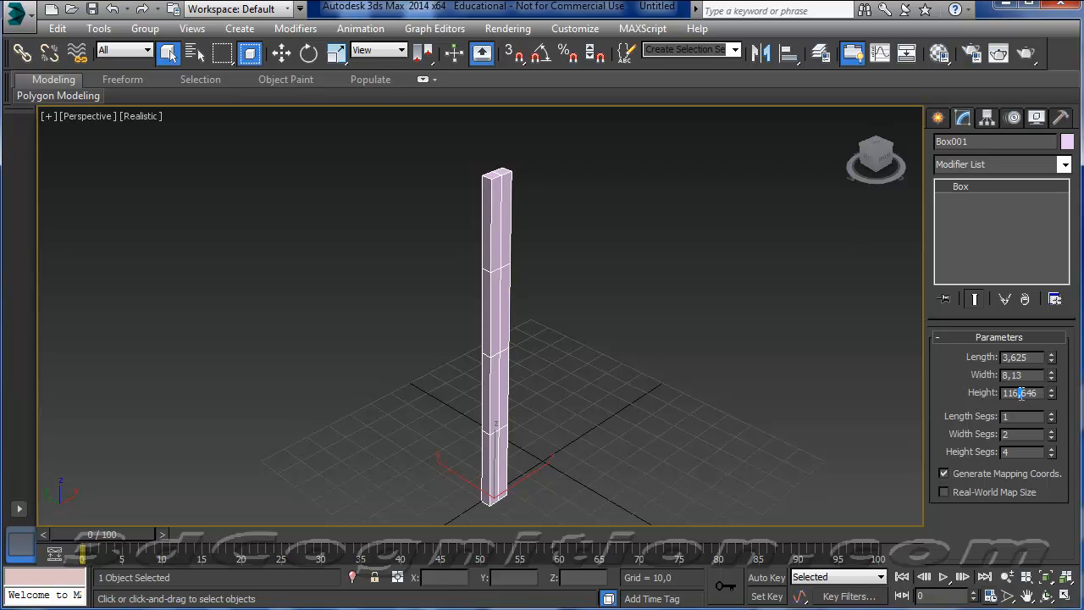
Convert the box to an Editable Poly.
{"action": "left_click_drag", "start_coordinate": [1019, 393], "coordinate": [1041, 392]}
{"action": "left_click", "coordinate": [1015, 393]}
{"action": "right_click", "coordinate": [494, 288]}
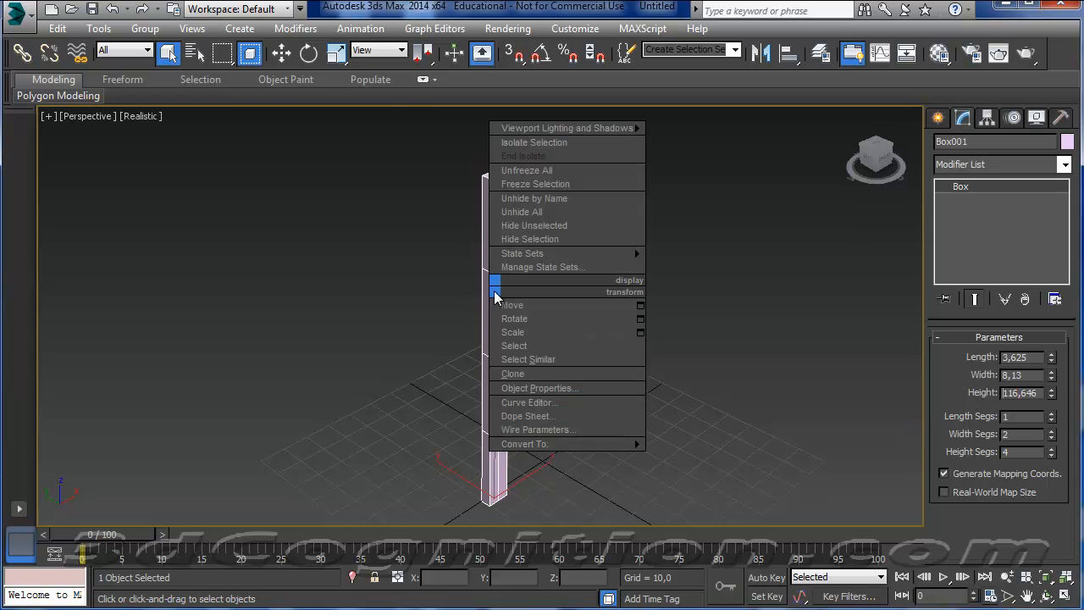
{"action": "mouse_move", "coordinate": [550, 448]}
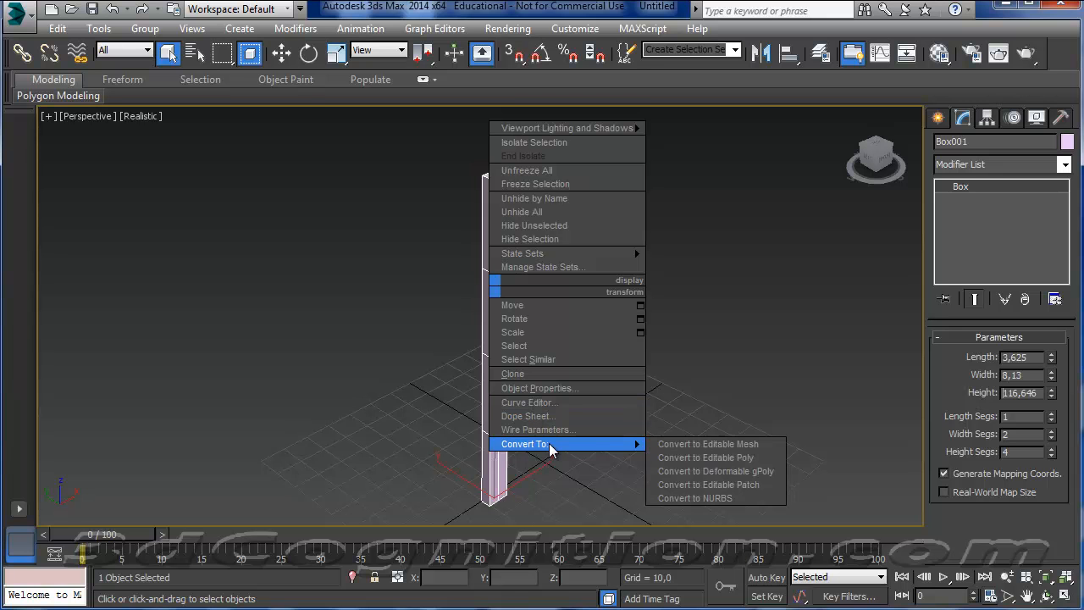
{"action": "left_click", "coordinate": [737, 457]}
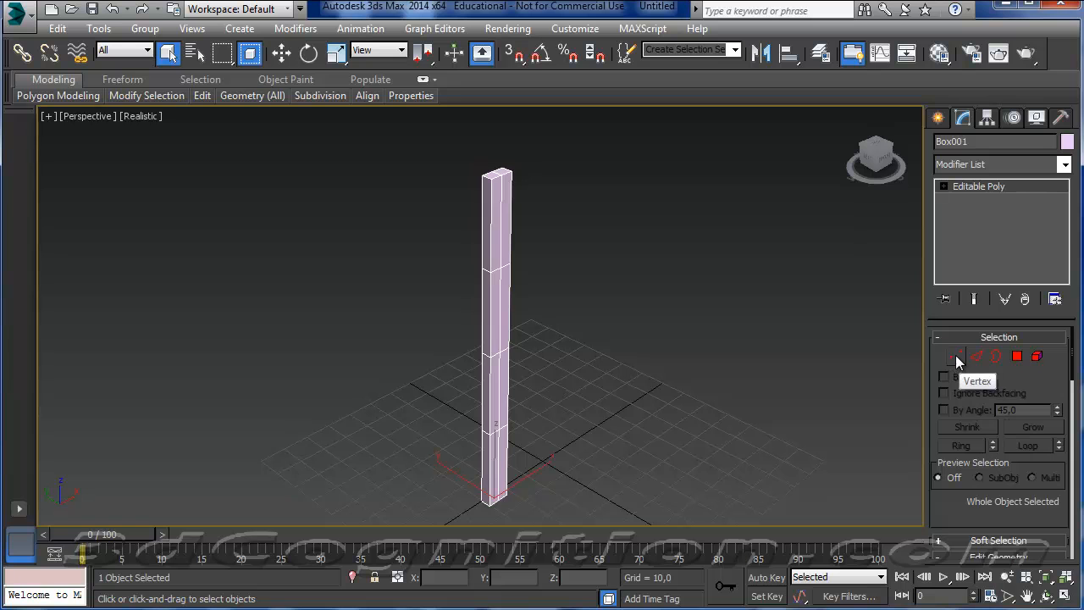
In the Front view, narrow the box and move its inner vertex rows, placing two near the base and the upper one at Z about 105,77.
{"action": "left_click", "coordinate": [956, 357]}
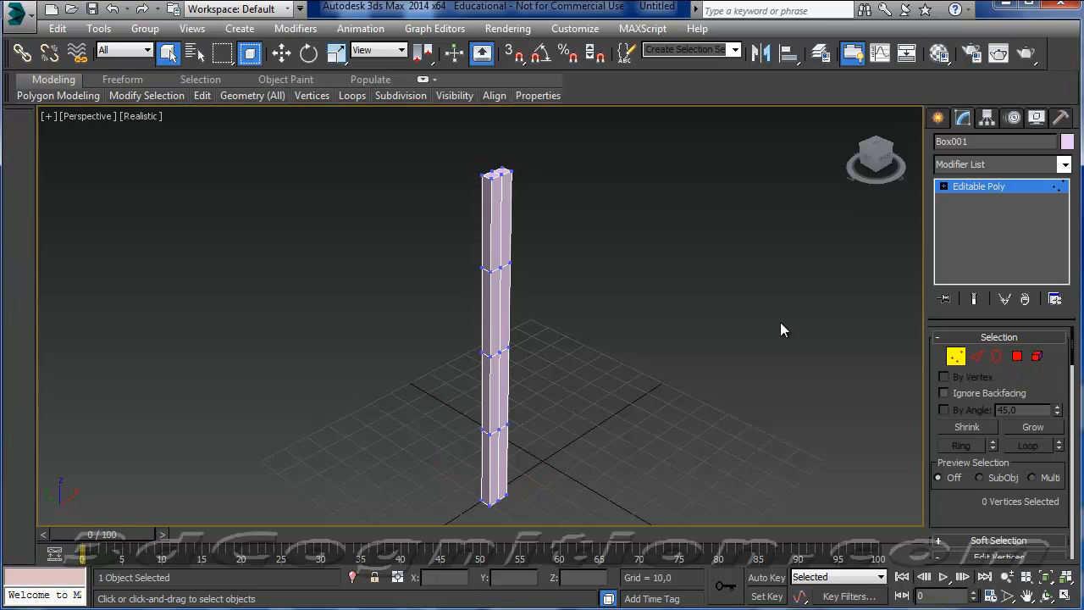
{"action": "left_click", "coordinate": [1064, 596]}
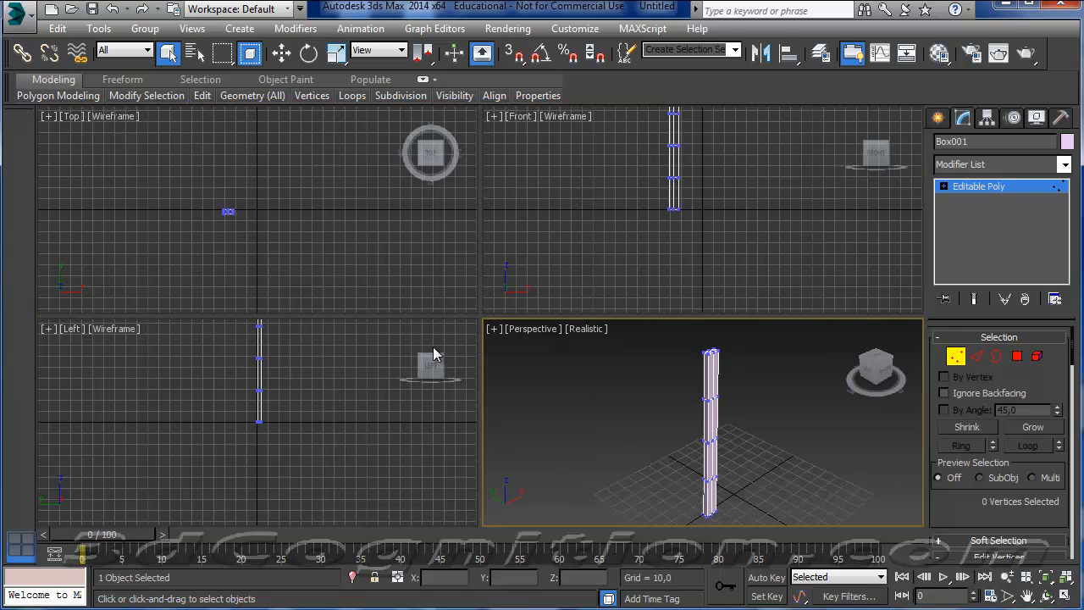
{"action": "middle_click_drag", "start_coordinate": [582, 248], "coordinate": [595, 294]}
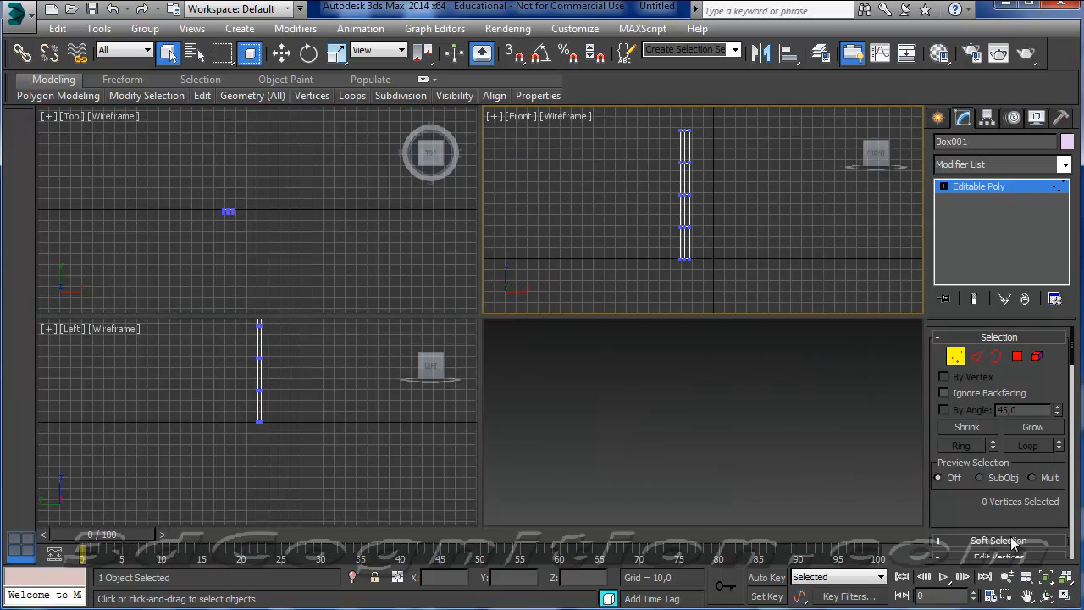
{"action": "left_click", "coordinate": [1064, 596]}
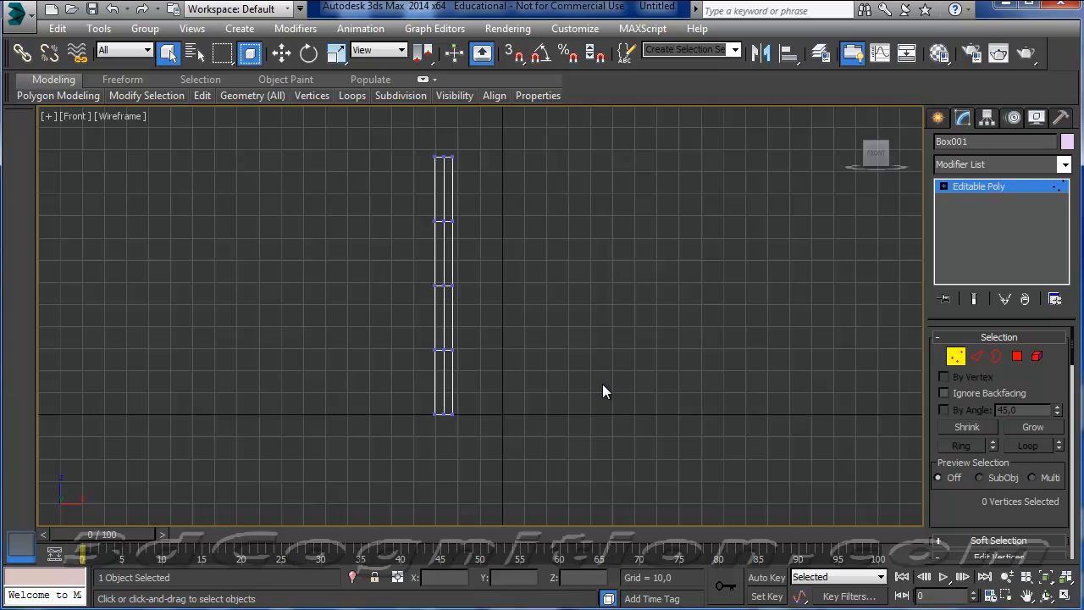
{"action": "key", "text": "g"}
{"action": "middle_click_drag", "start_coordinate": [558, 367], "coordinate": [567, 390]}
{"action": "scroll", "coordinate": [563, 396], "scroll_direction": "up", "scroll_amount": 2}
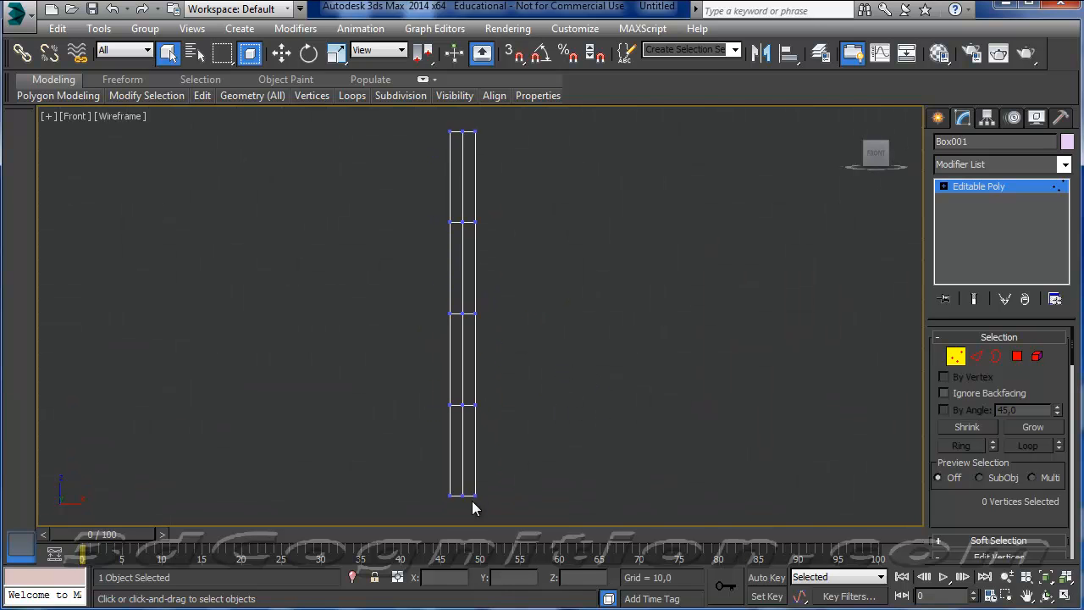
{"action": "left_click_drag", "start_coordinate": [463, 266], "coordinate": [468, 392]}
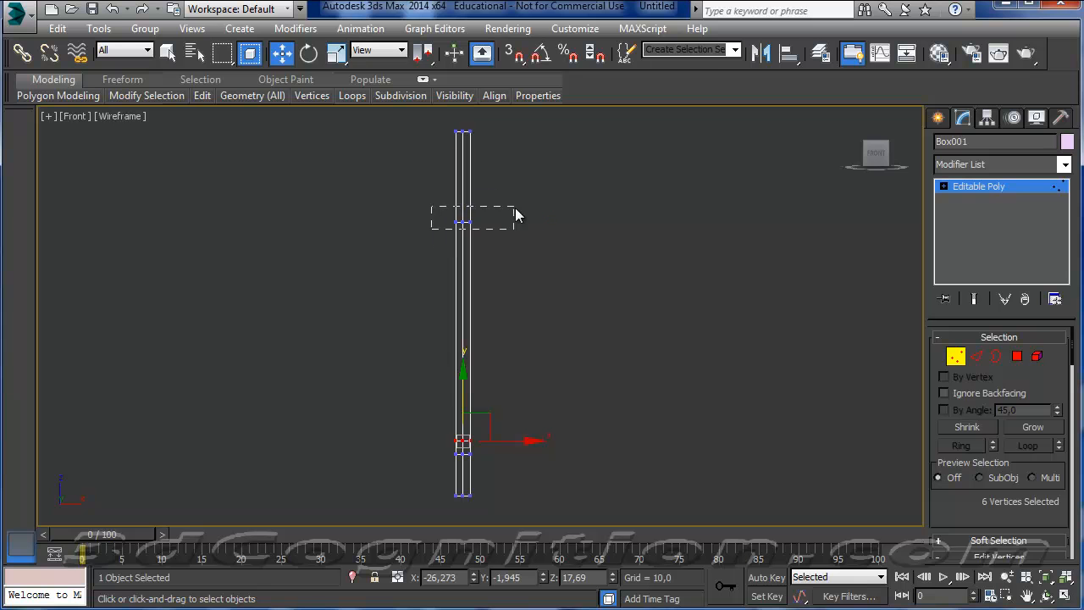
{"action": "left_click_drag", "start_coordinate": [515, 207], "coordinate": [515, 209]}
{"action": "left_click_drag", "start_coordinate": [466, 171], "coordinate": [463, 127]}
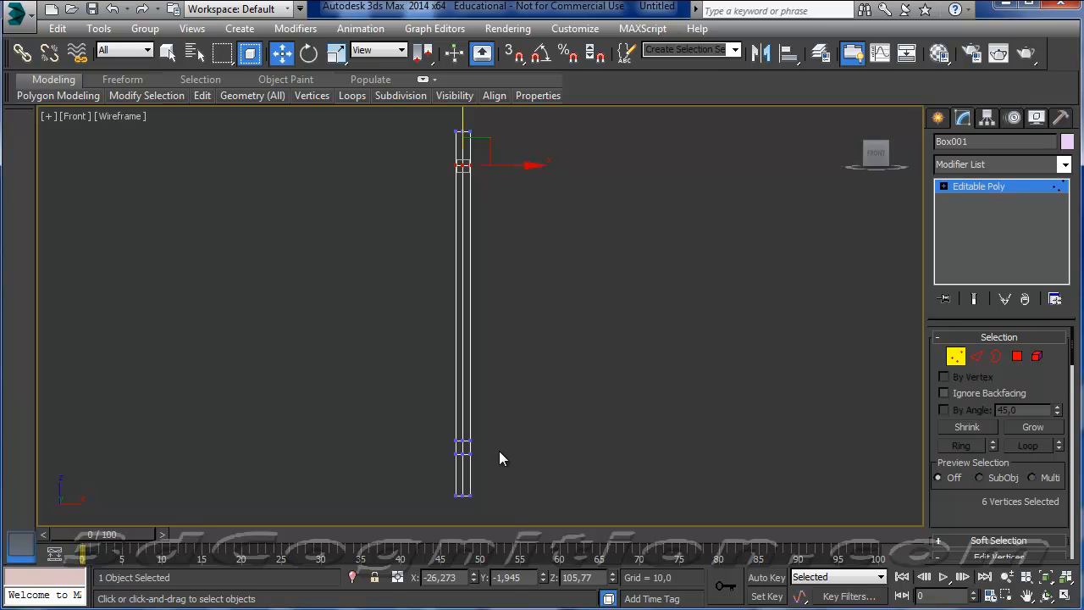
Switch to polygon editing and set the Front viewport's shading to Realistic.
{"action": "left_click", "coordinate": [1017, 356]}
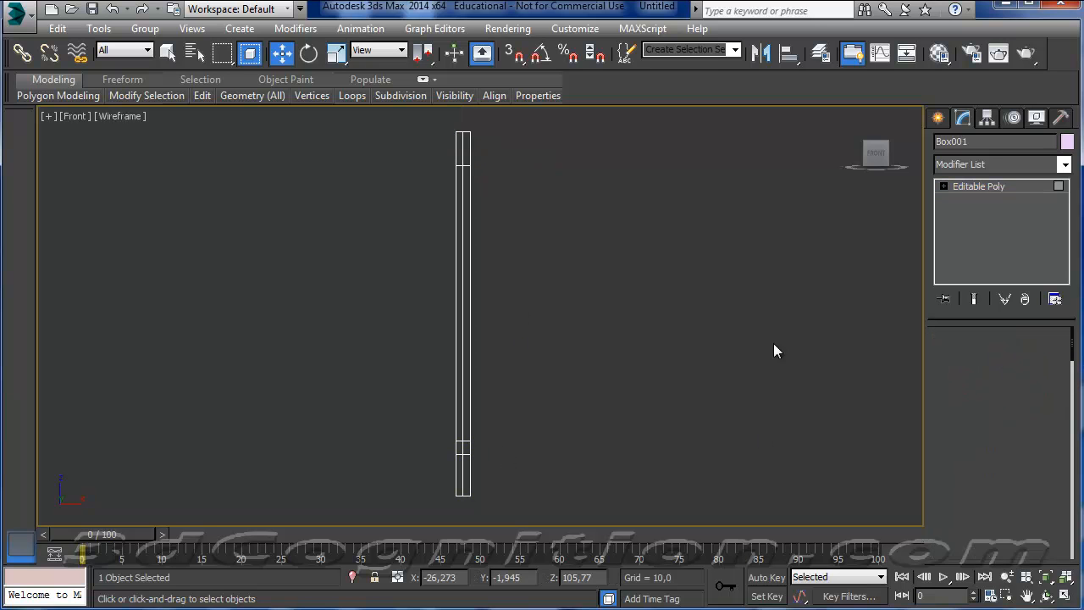
{"action": "left_click", "coordinate": [111, 115]}
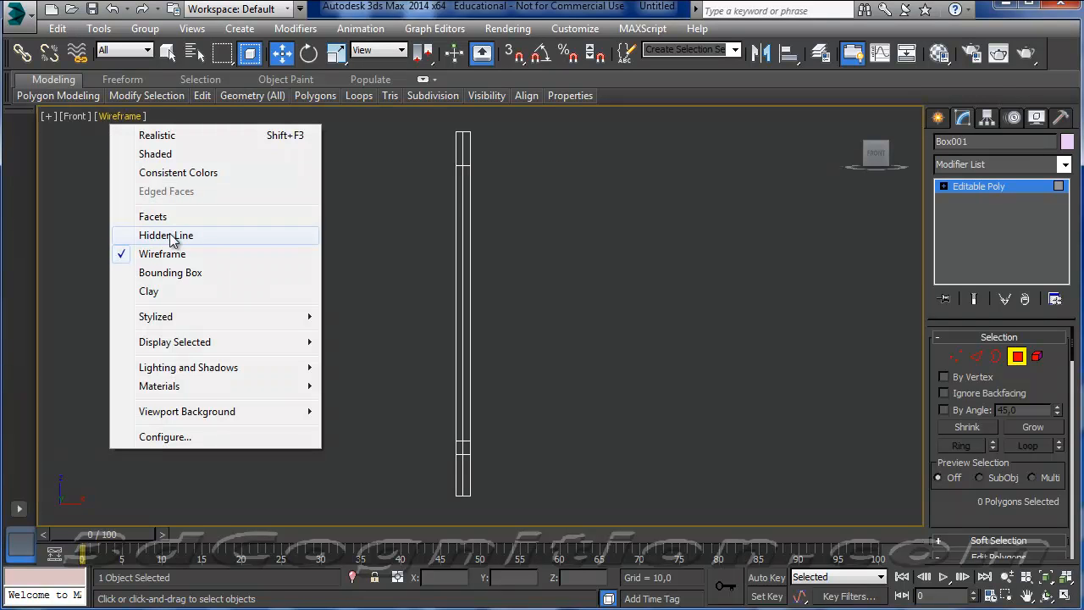
{"action": "left_click", "coordinate": [187, 138]}
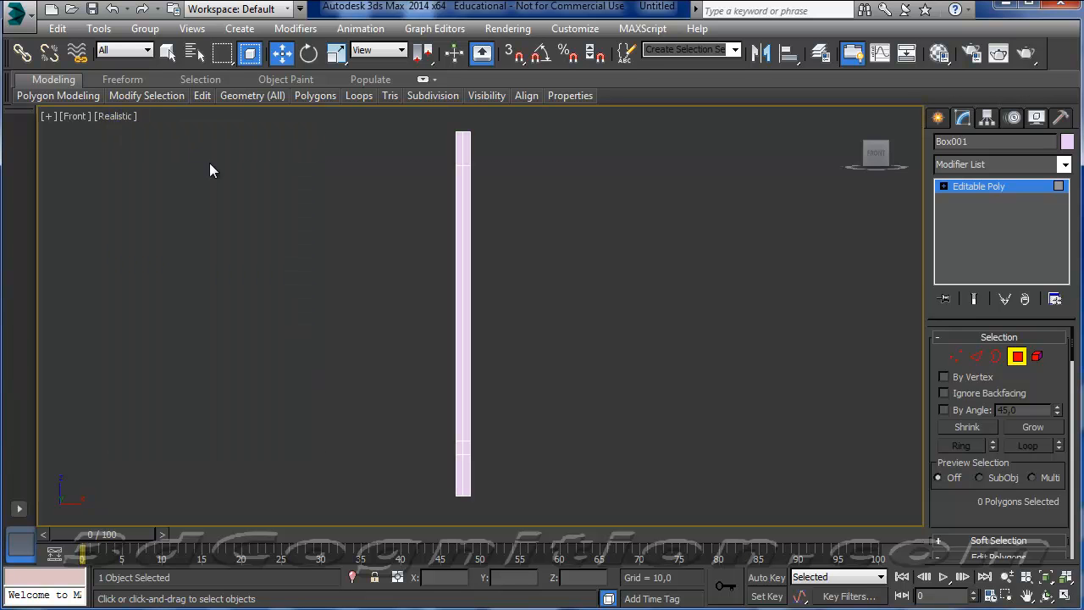
Extrude the side polygon between the two vertex rows near the base by 10.
{"action": "middle_click_drag", "start_coordinate": [505, 376], "coordinate": [447, 404], "text": "alt"}
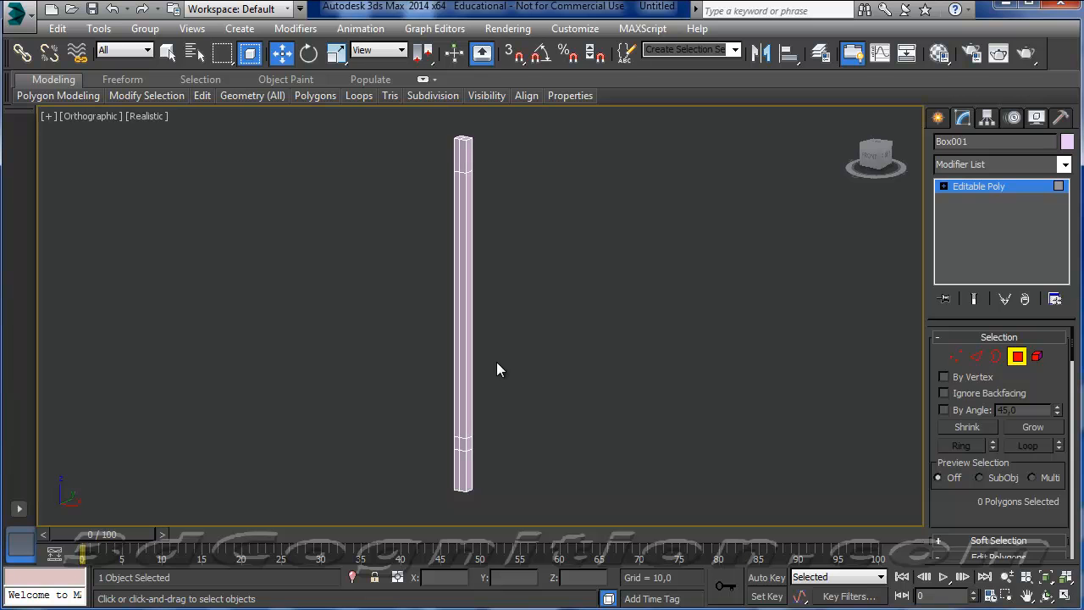
{"action": "mouse_move", "coordinate": [482, 346]}
{"action": "middle_mouse_down", "text": "alt"}
{"action": "mouse_move", "coordinate": [501, 339]}
{"action": "mouse_move", "coordinate": [489, 355]}
{"action": "mouse_move", "coordinate": [478, 336]}
{"action": "middle_mouse_up", "text": "alt"}
{"action": "scroll", "coordinate": [460, 440], "scroll_direction": "up", "scroll_amount": 2}
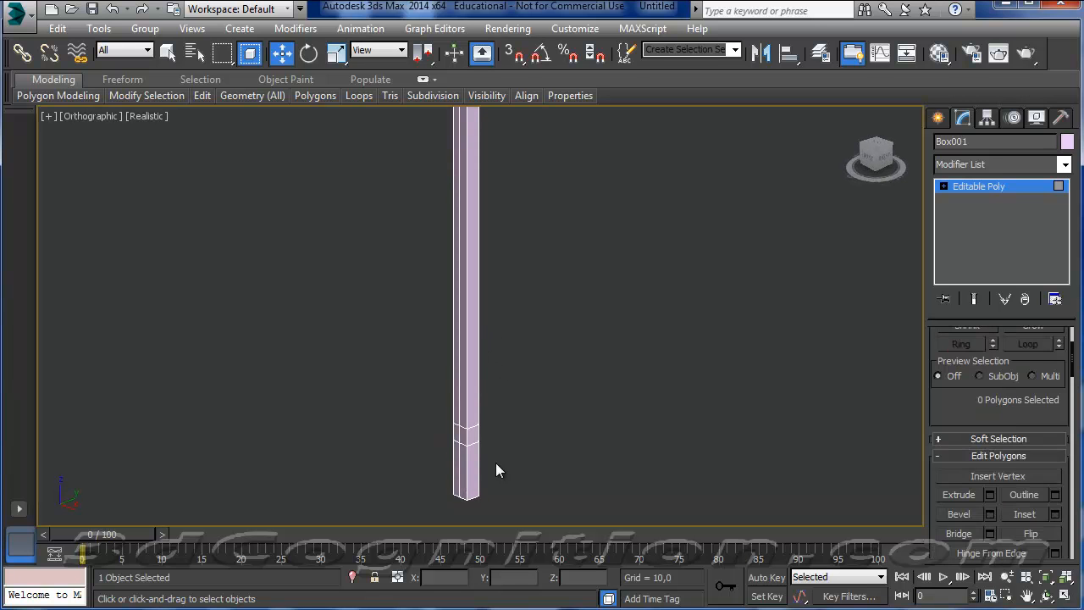
{"action": "scroll", "coordinate": [511, 470], "scroll_direction": "up", "scroll_amount": 3}
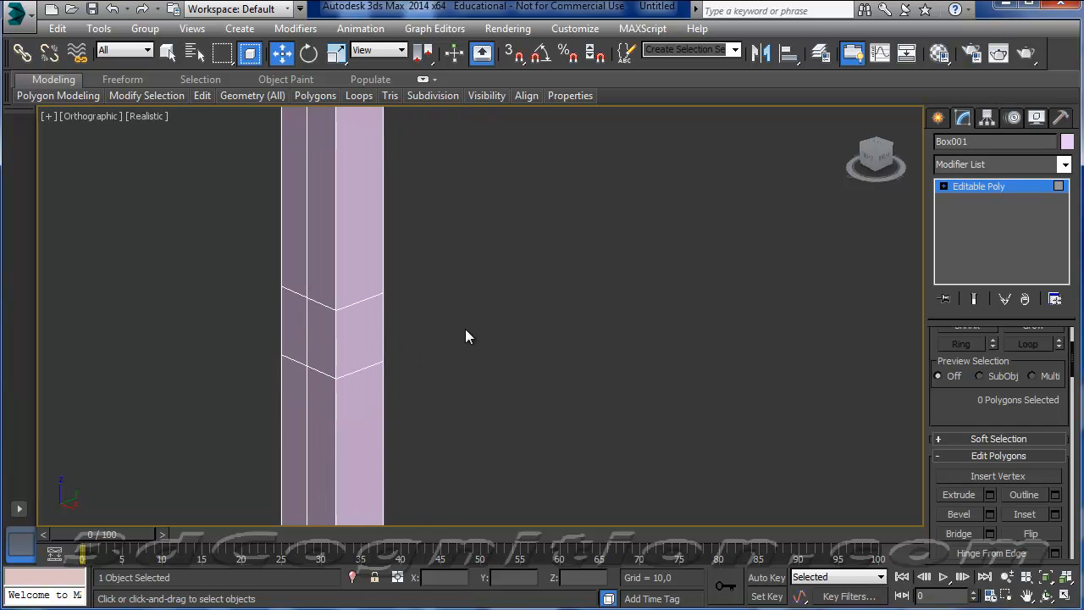
{"action": "left_click", "coordinate": [343, 328]}
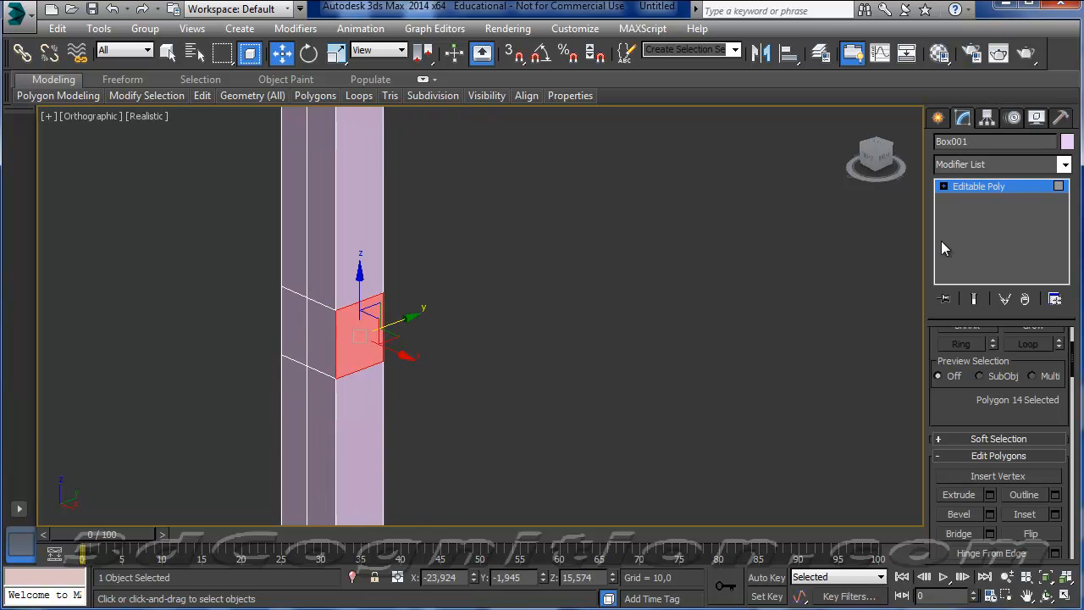
{"action": "left_click", "coordinate": [945, 186]}
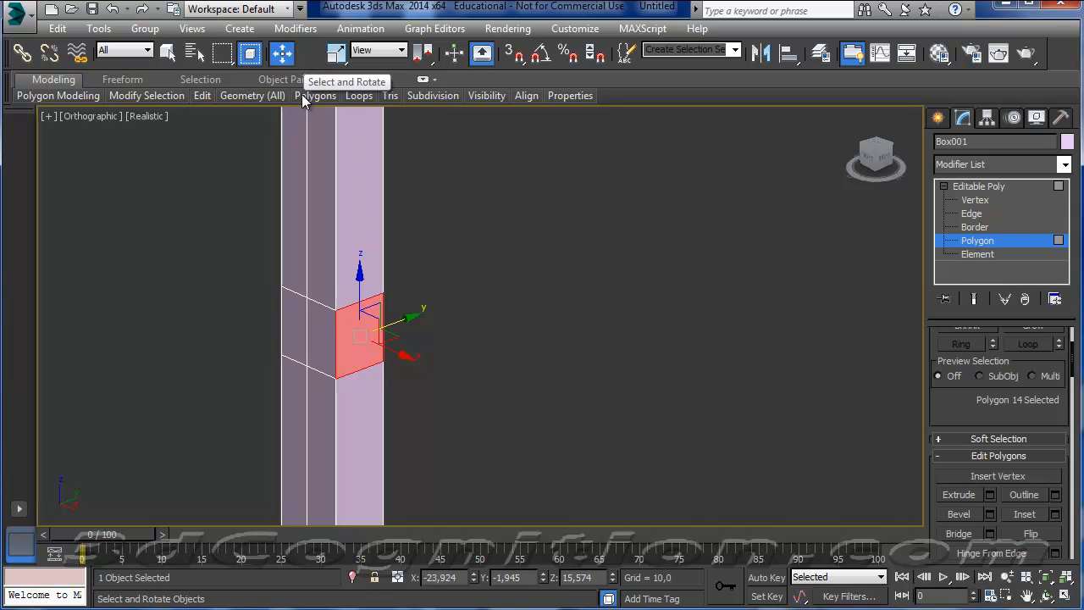
{"action": "left_click", "coordinate": [990, 498]}
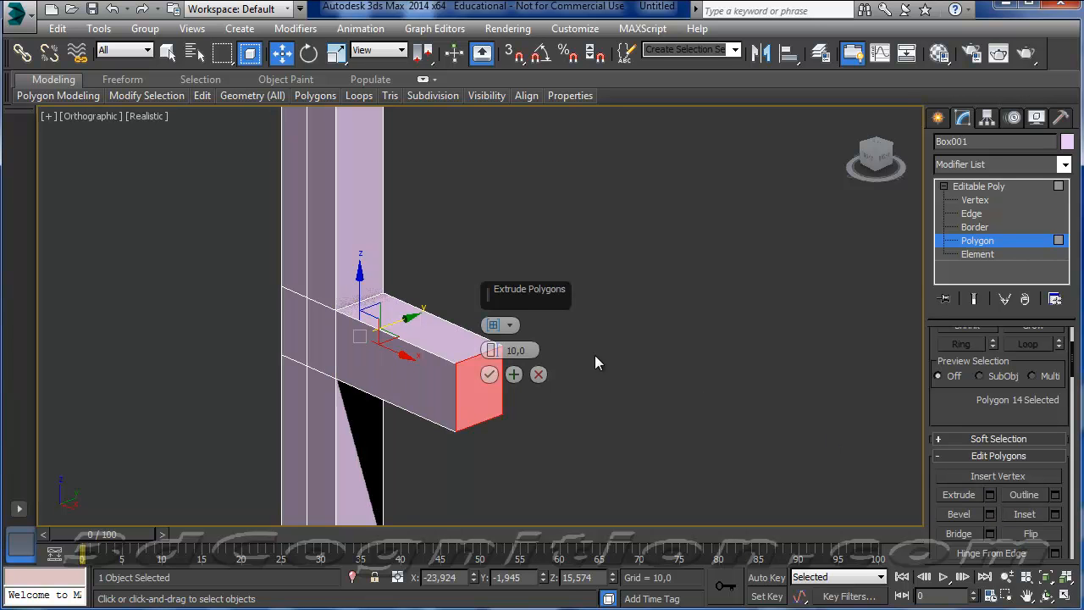
{"action": "left_click", "coordinate": [490, 373]}
Extrude the matching polygon on the opposite side of the shaft by 10 to complete the crossguard.
{"action": "middle_click_drag", "start_coordinate": [357, 403], "coordinate": [383, 434], "text": "alt"}
{"action": "left_click", "coordinate": [288, 461]}
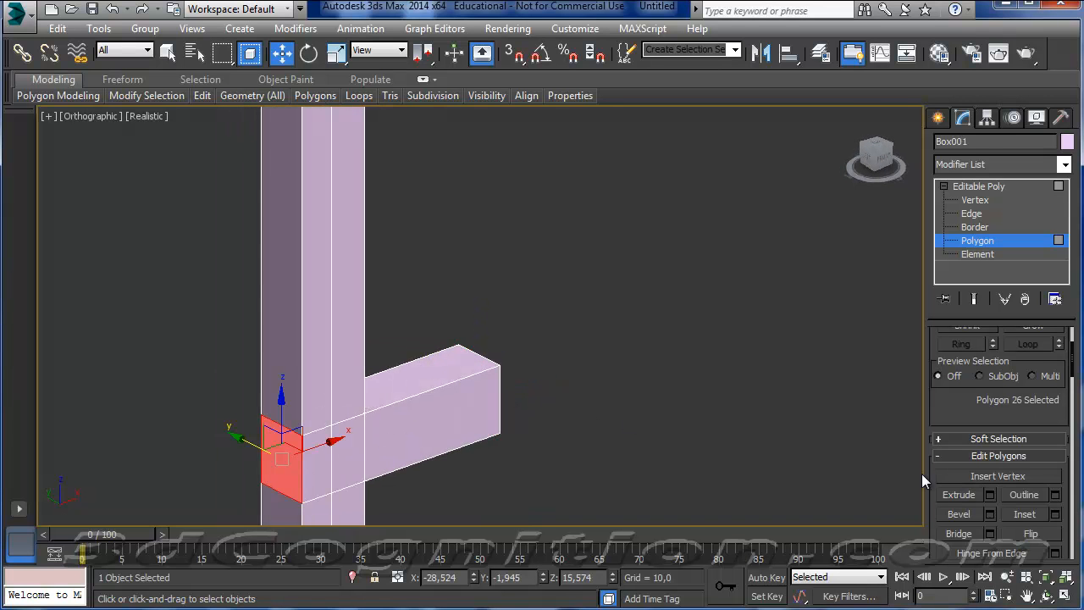
{"action": "left_click", "coordinate": [990, 496]}
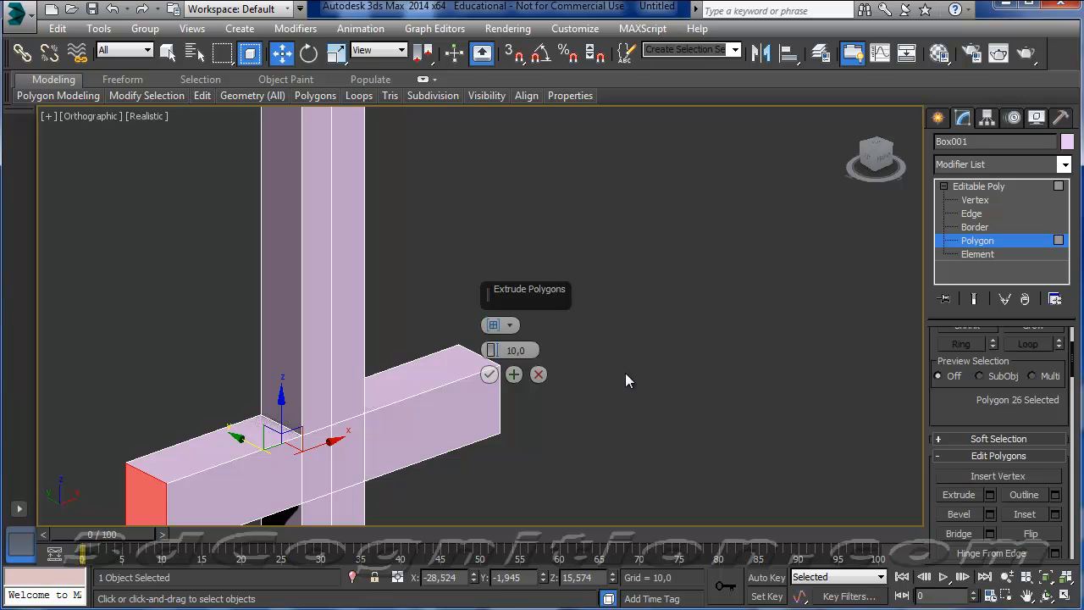
{"action": "left_click", "coordinate": [489, 374]}
Taper the blade tip by moving its two outer top edges inward along X, by about 1,4 and -1,9.
{"action": "middle_click_drag", "start_coordinate": [446, 338], "coordinate": [495, 345]}
{"action": "scroll", "coordinate": [476, 330], "scroll_direction": "down", "scroll_amount": 8}
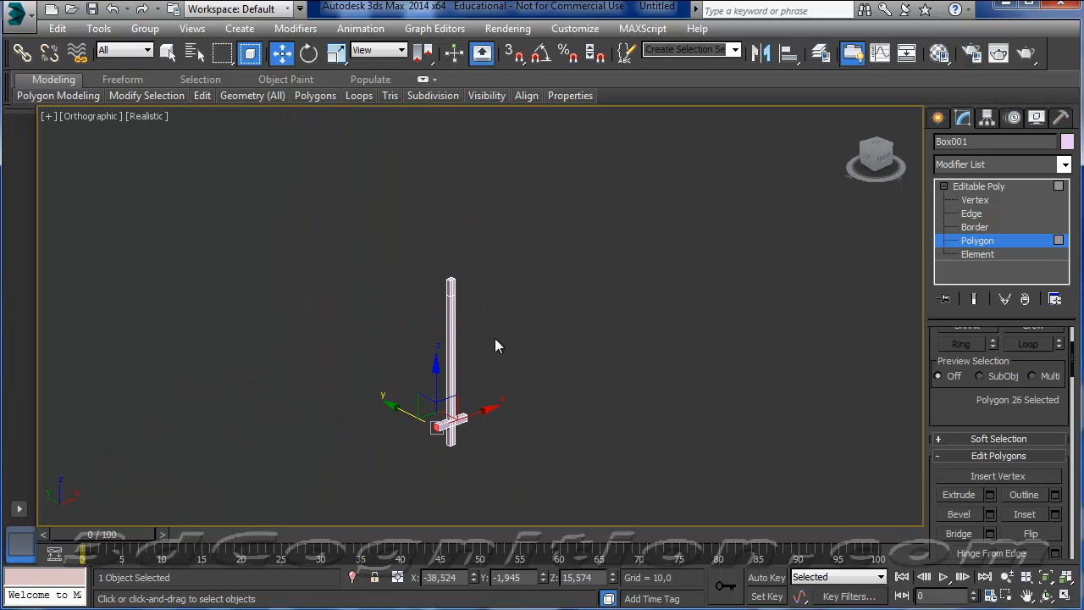
{"action": "scroll", "coordinate": [456, 282], "scroll_direction": "up", "scroll_amount": 8}
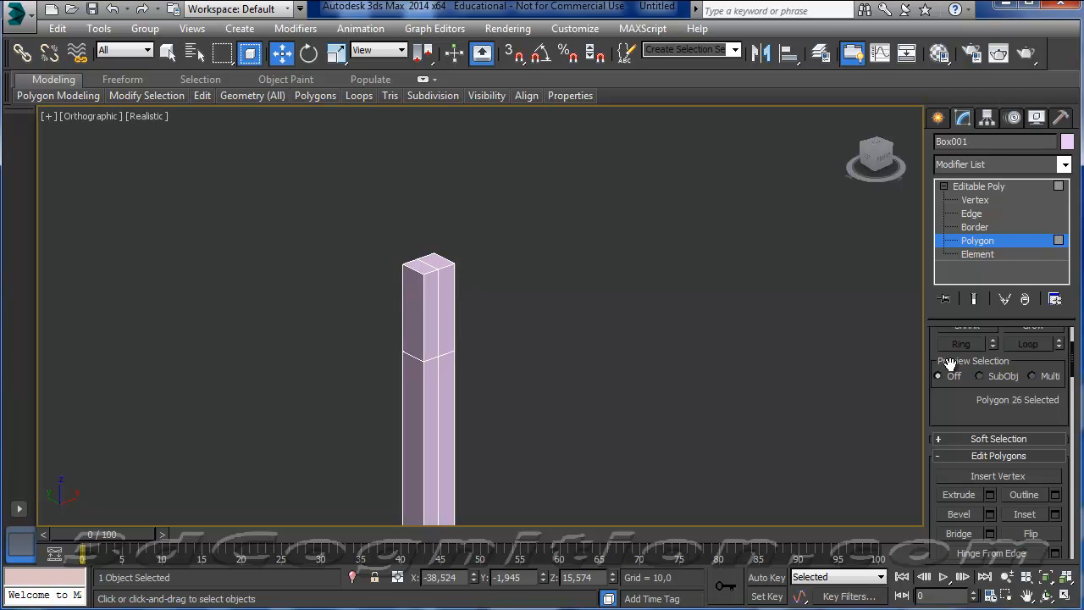
{"action": "left_click", "coordinate": [972, 214]}
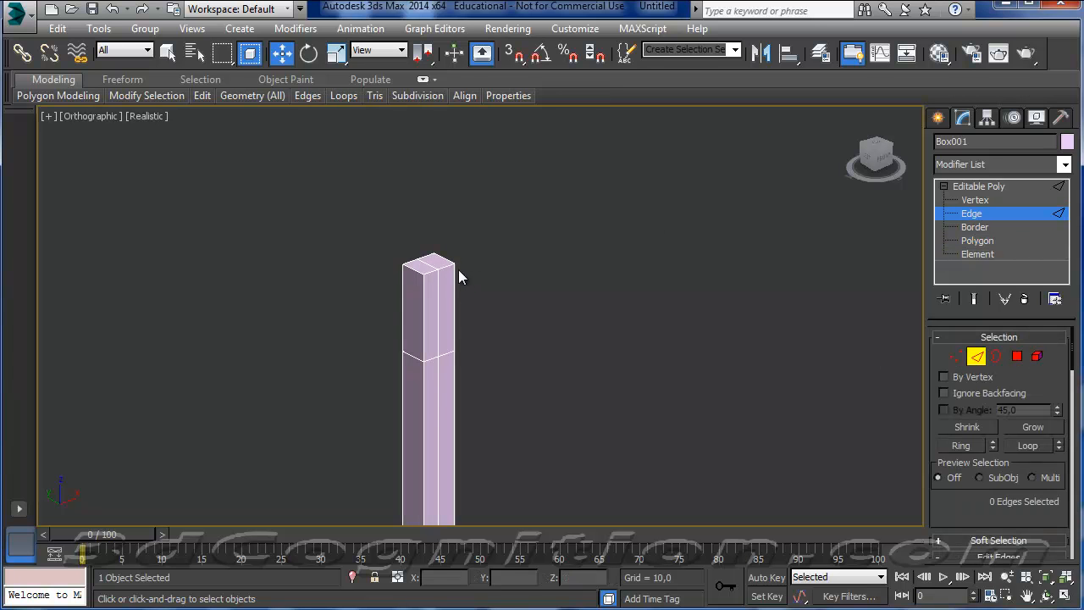
{"action": "left_click", "coordinate": [418, 261]}
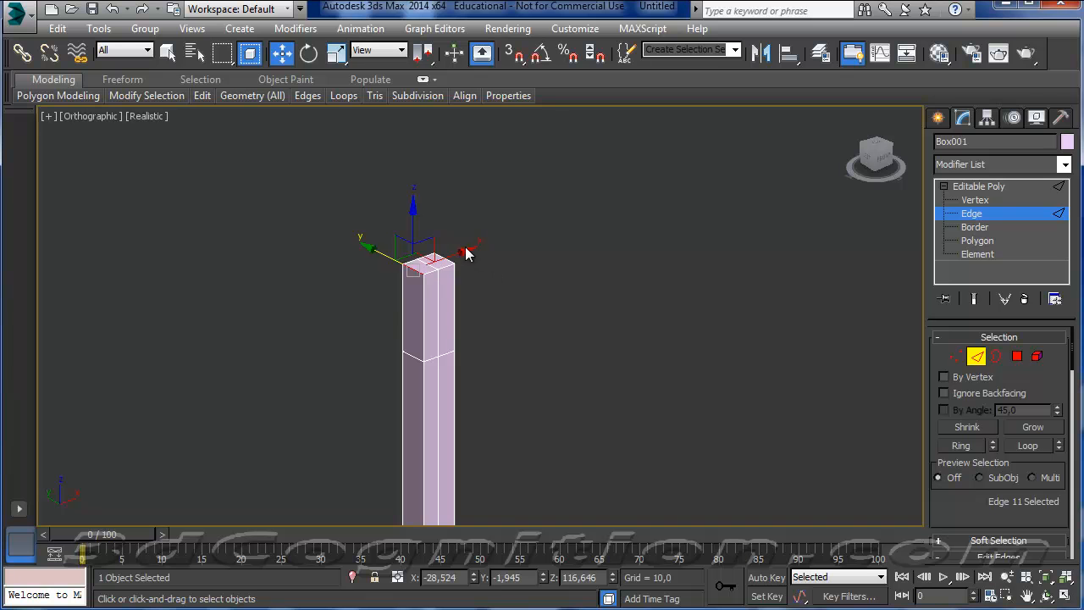
{"action": "left_click_drag", "start_coordinate": [453, 255], "coordinate": [461, 254]}
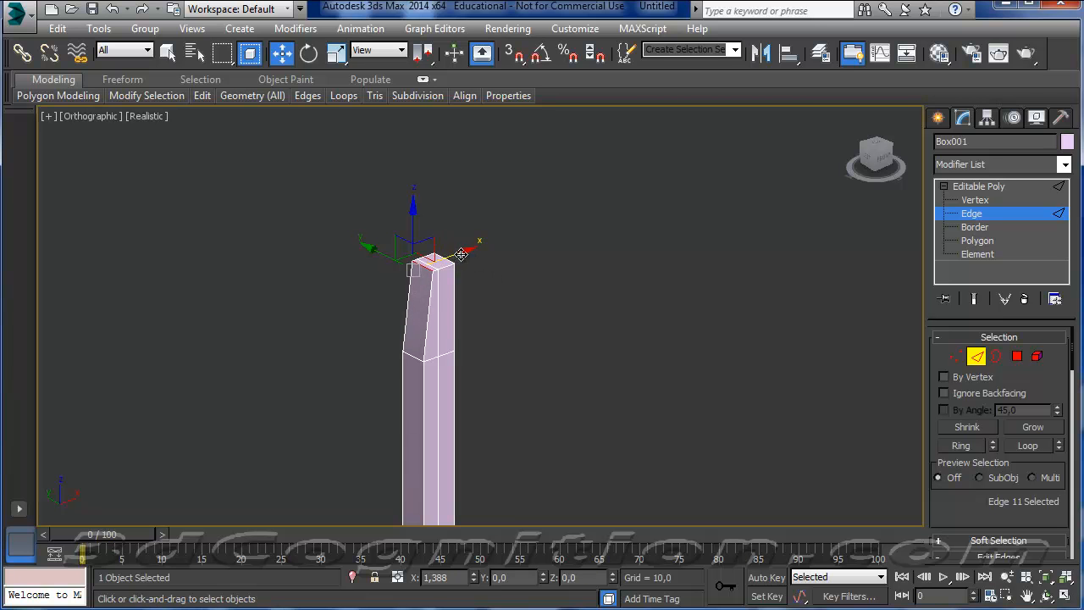
{"action": "left_click", "coordinate": [443, 258]}
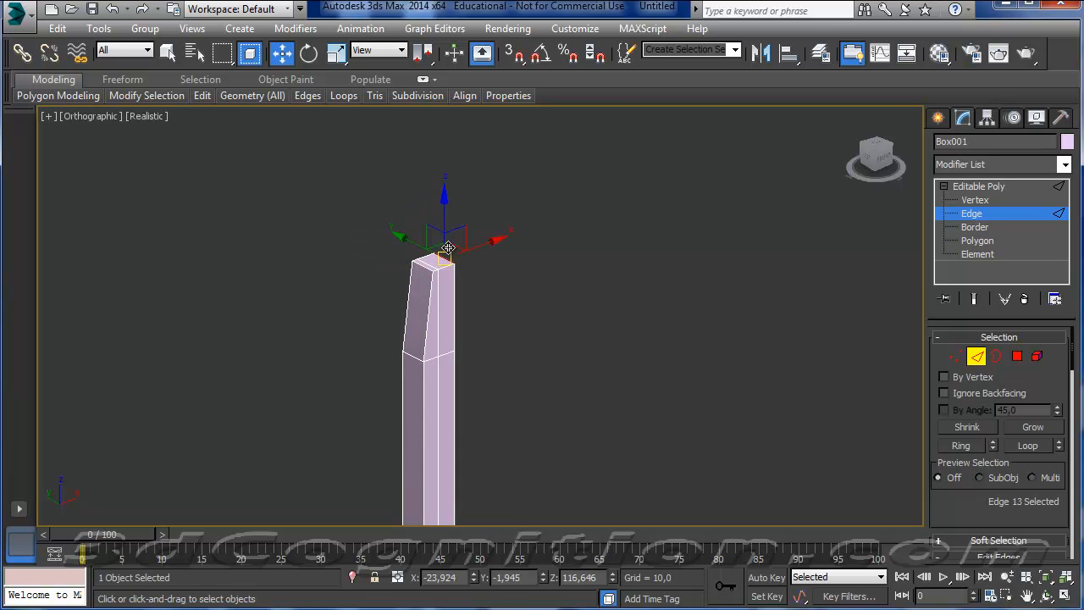
{"action": "left_click_drag", "start_coordinate": [479, 247], "coordinate": [465, 250]}
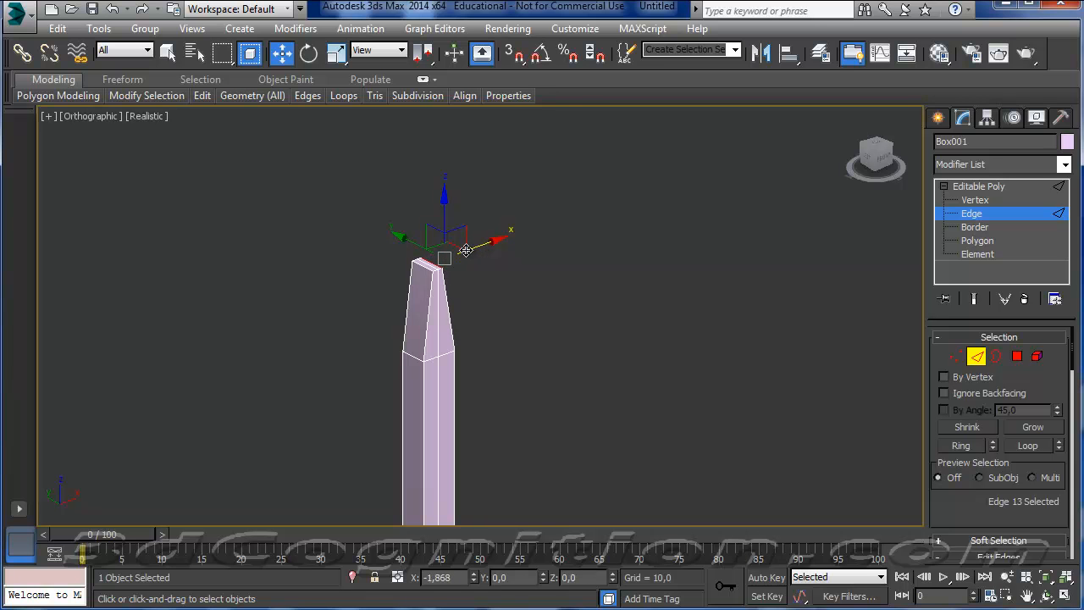
{"action": "left_click", "coordinate": [695, 355]}
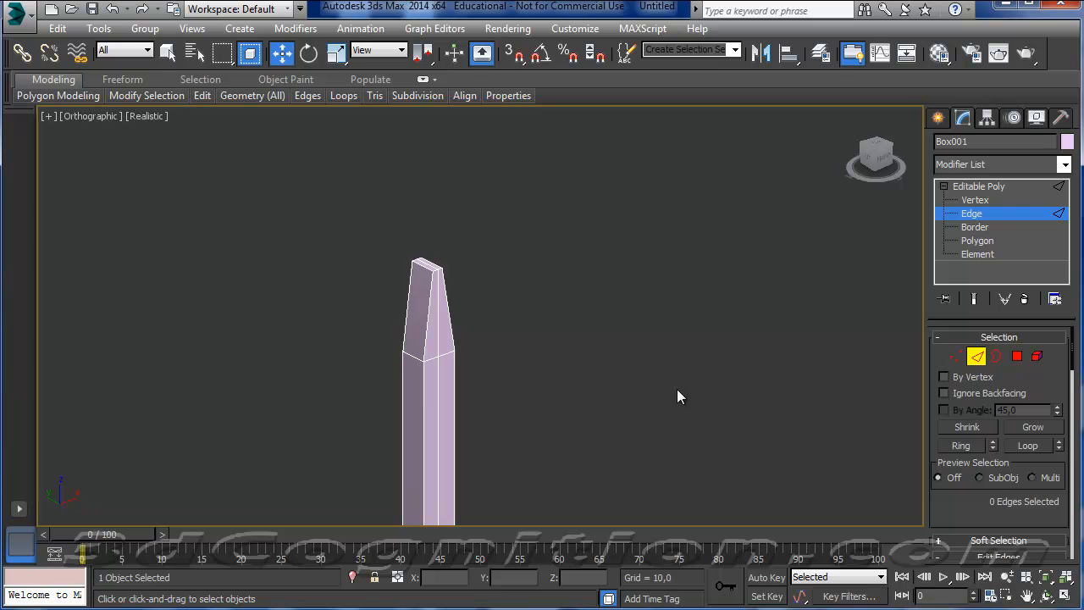
Leave edge editing and deselect the object to inspect the whole sword.
{"action": "middle_click_drag", "start_coordinate": [678, 390], "coordinate": [676, 308]}
{"action": "scroll", "coordinate": [666, 337], "scroll_direction": "down", "scroll_amount": 6}
{"action": "middle_click_drag", "start_coordinate": [651, 389], "coordinate": [607, 328]}
{"action": "scroll", "coordinate": [607, 329], "scroll_direction": "up", "scroll_amount": 2}
{"action": "scroll", "coordinate": [607, 328], "scroll_direction": "down", "scroll_amount": 1}
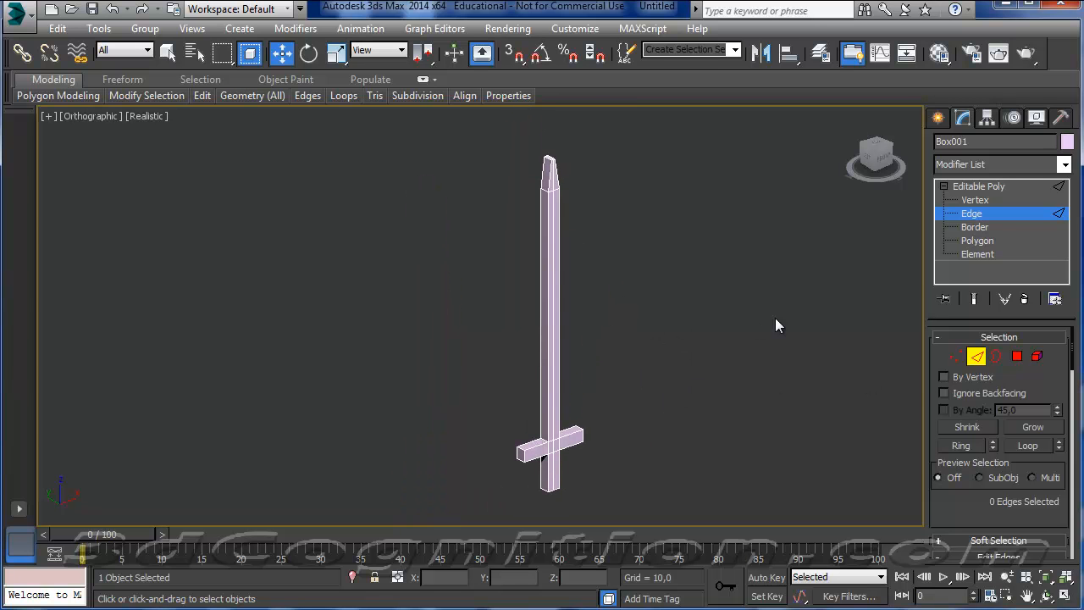
{"action": "left_click", "coordinate": [977, 356]}
{"action": "left_click", "coordinate": [665, 338]}
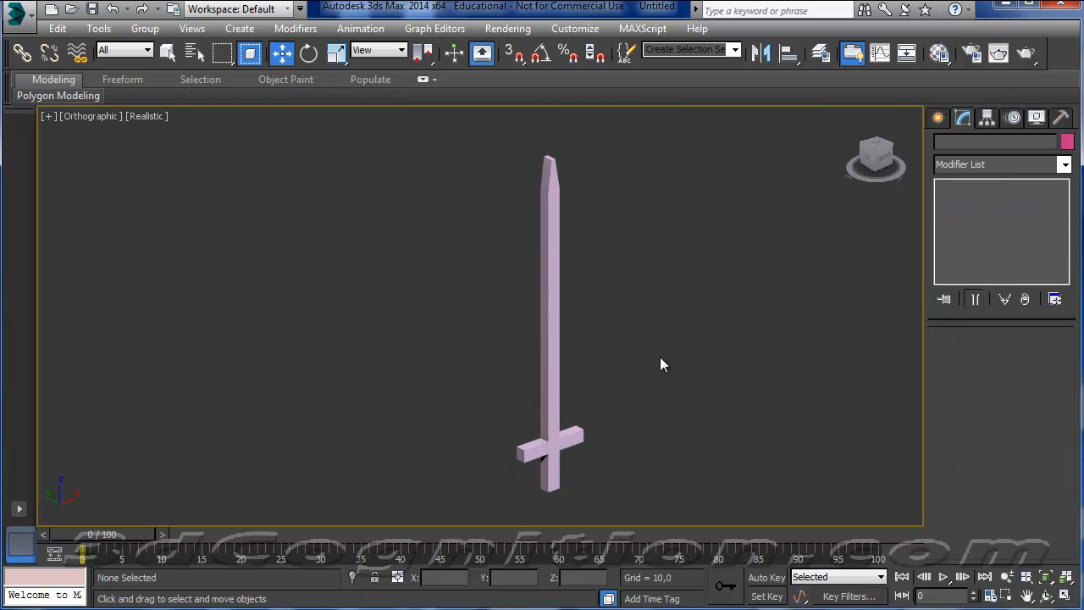
Select the whole sword object and apply an Unwrap UVW modifier to it.
{"action": "left_click", "coordinate": [551, 338]}
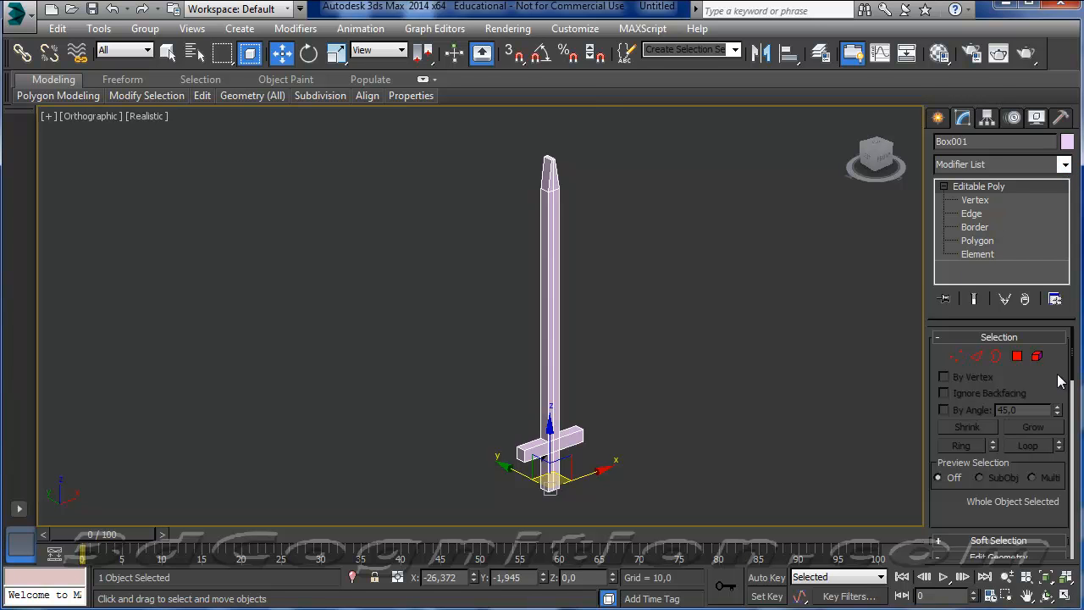
{"action": "left_click", "coordinate": [1017, 356]}
{"action": "left_click", "coordinate": [1018, 357]}
{"action": "left_click", "coordinate": [1065, 164]}
{"action": "left_click_drag", "start_coordinate": [1065, 337], "coordinate": [1065, 580]}
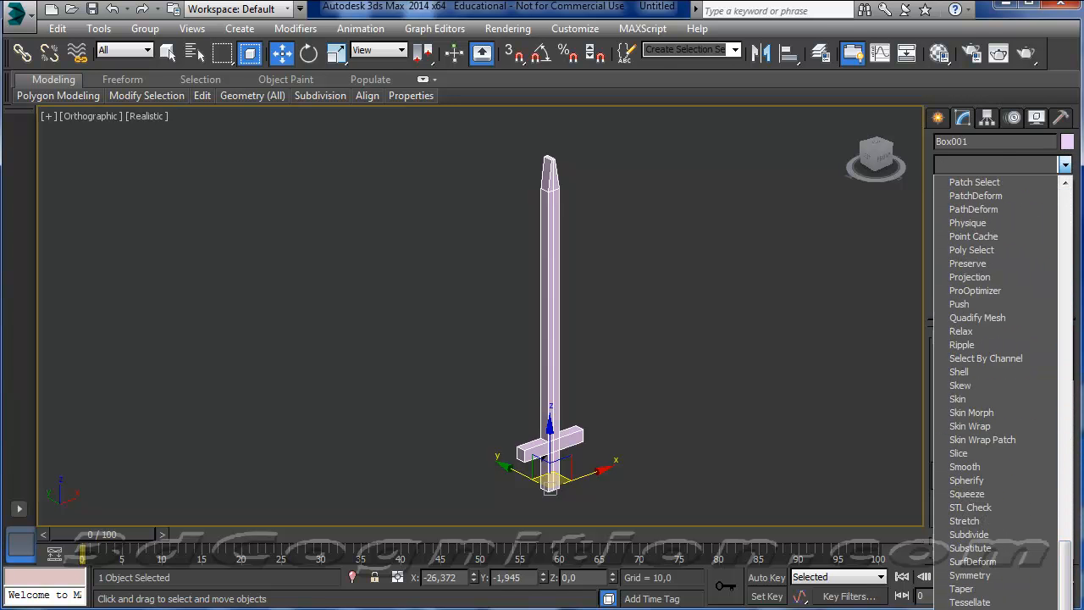
{"action": "left_click", "coordinate": [969, 609]}
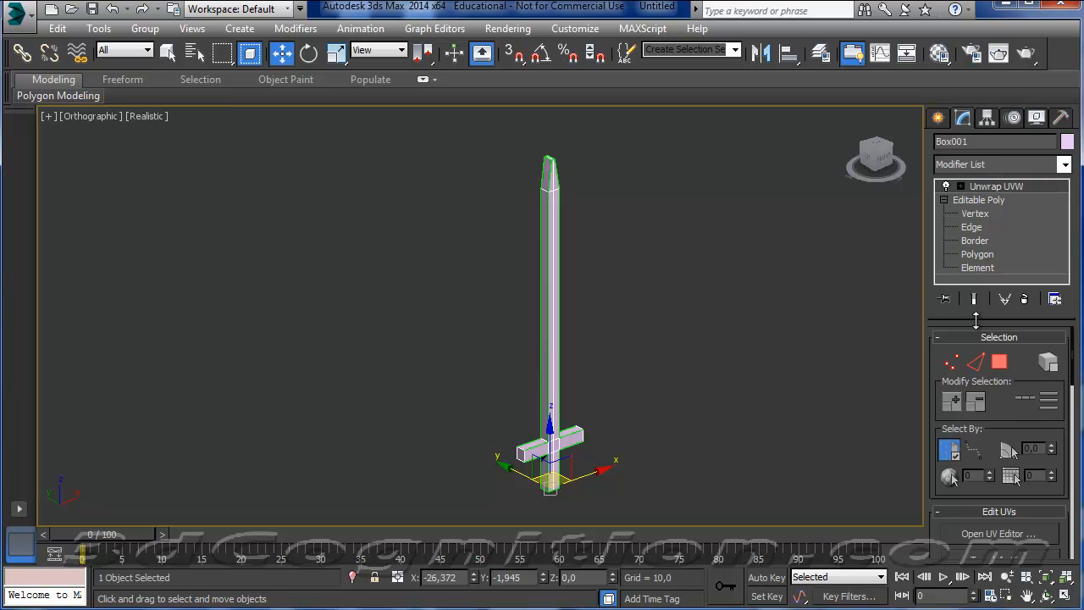
Open the UV editor, select all polygons of the sword and frame the model beside the editor.
{"action": "left_click", "coordinate": [1016, 534]}
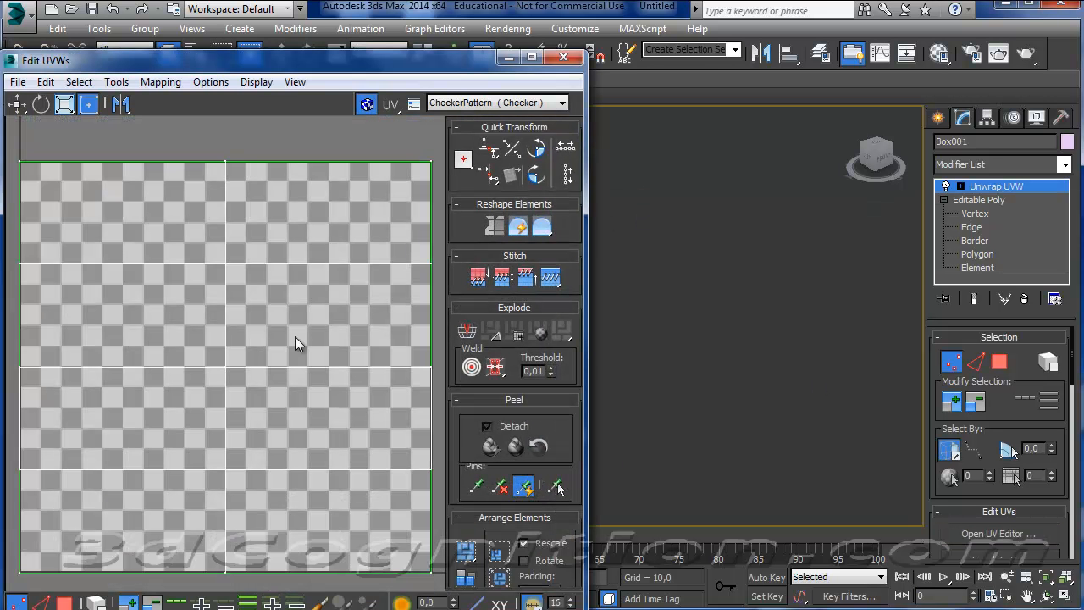
{"action": "left_click_drag", "start_coordinate": [216, 66], "coordinate": [275, 22]}
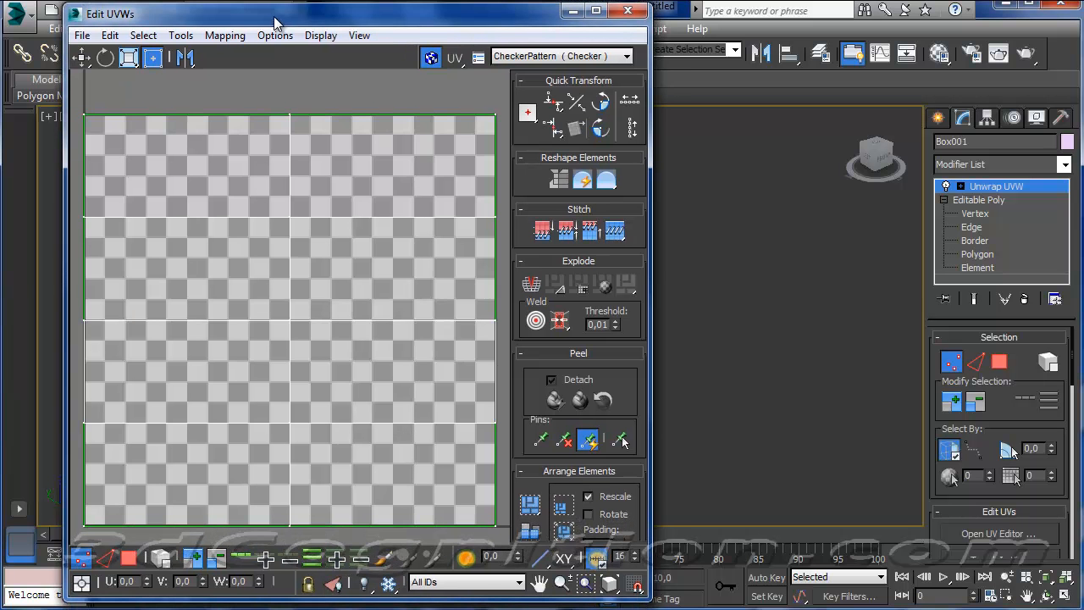
{"action": "left_click", "coordinate": [129, 560]}
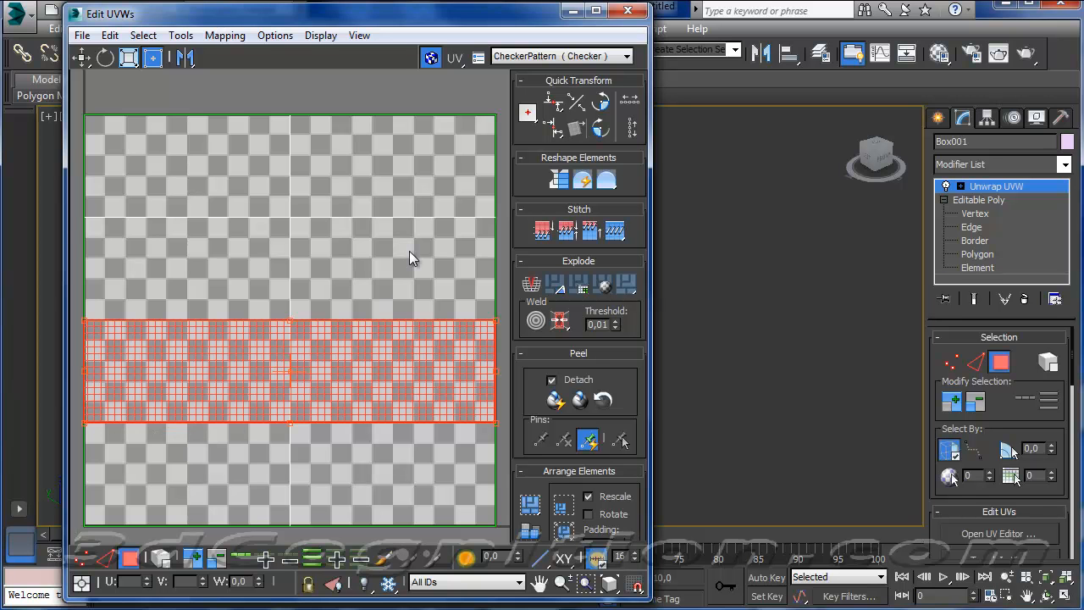
{"action": "key", "text": "ctrl+a"}
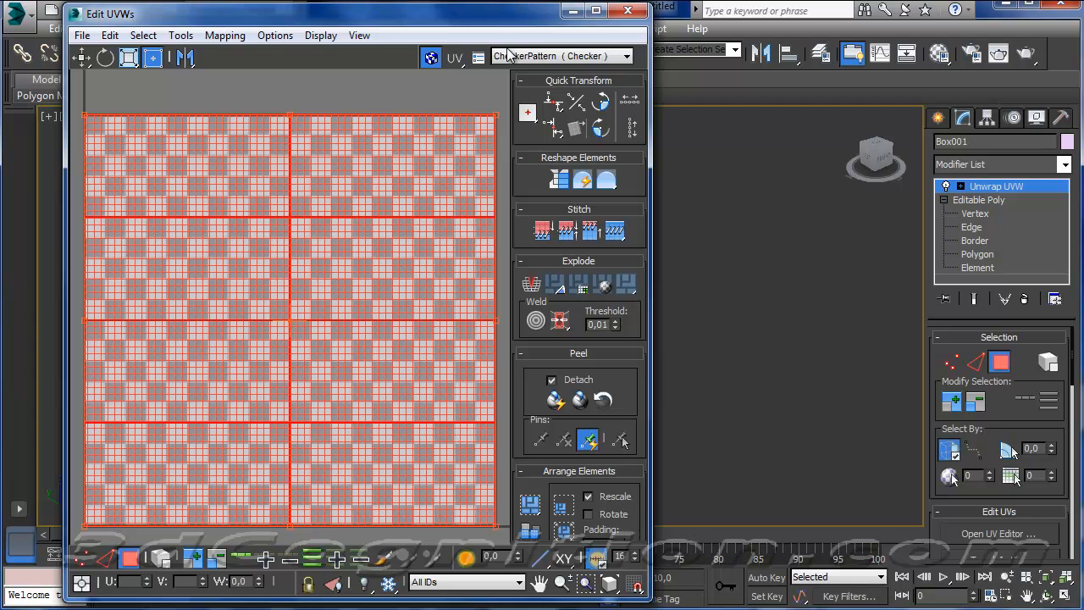
{"action": "key", "text": "z"}
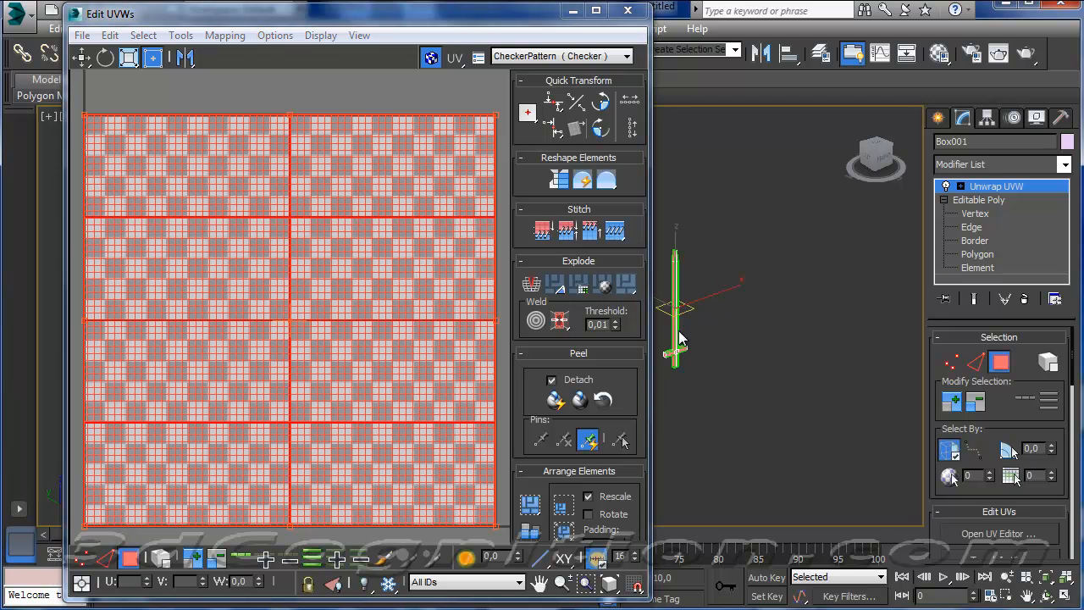
{"action": "middle_click_drag", "start_coordinate": [738, 307], "coordinate": [722, 320], "text": "alt"}
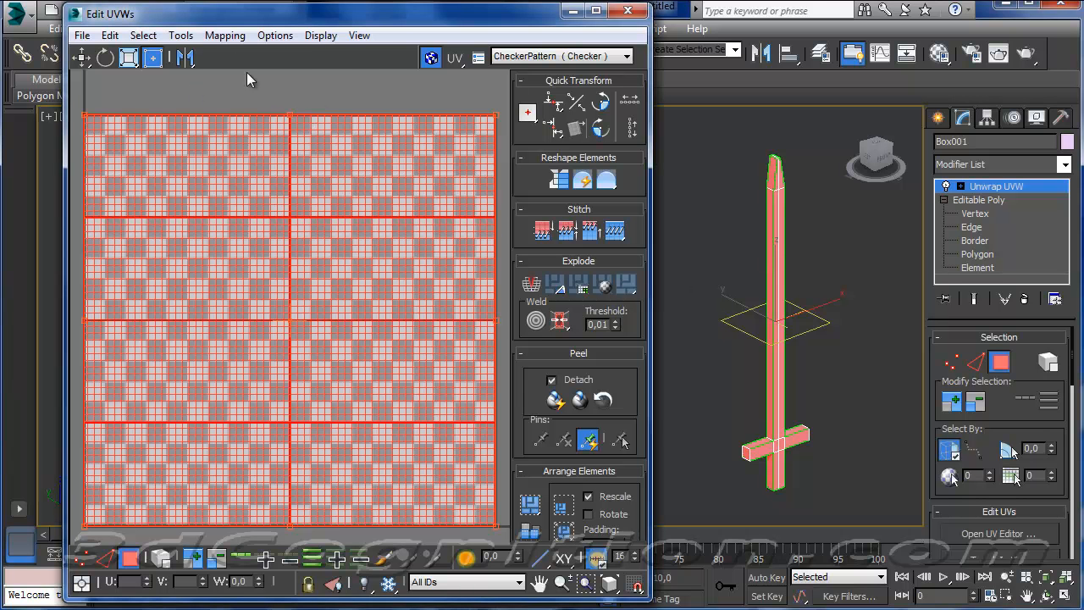
Apply Flatten Mapping to the selected polygons with a polygon angle of 45,0 and spacing of 0,02.
{"action": "left_click", "coordinate": [225, 35]}
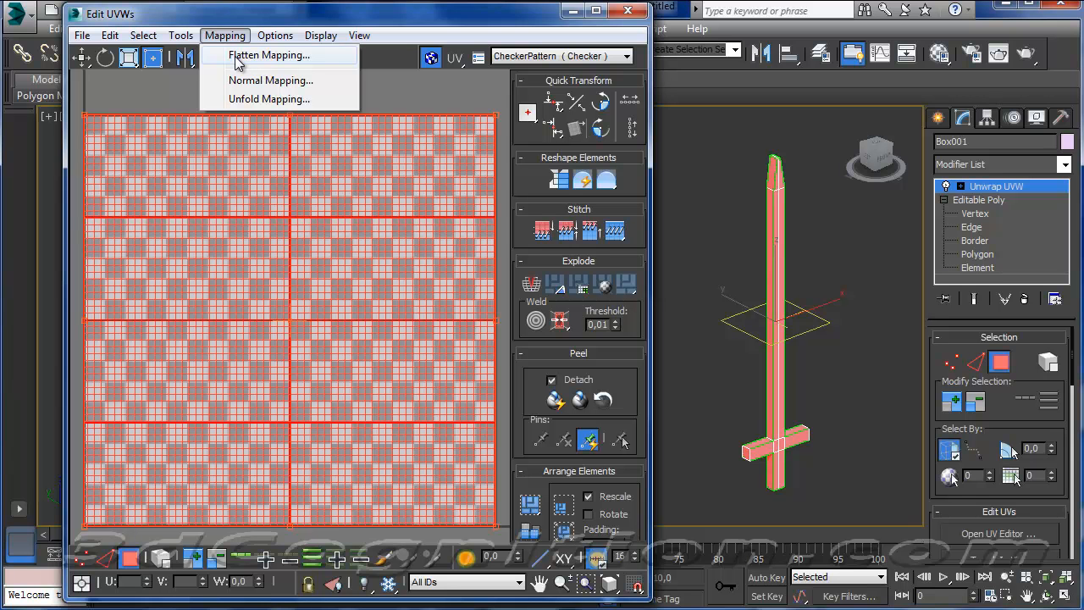
{"action": "left_click", "coordinate": [237, 56]}
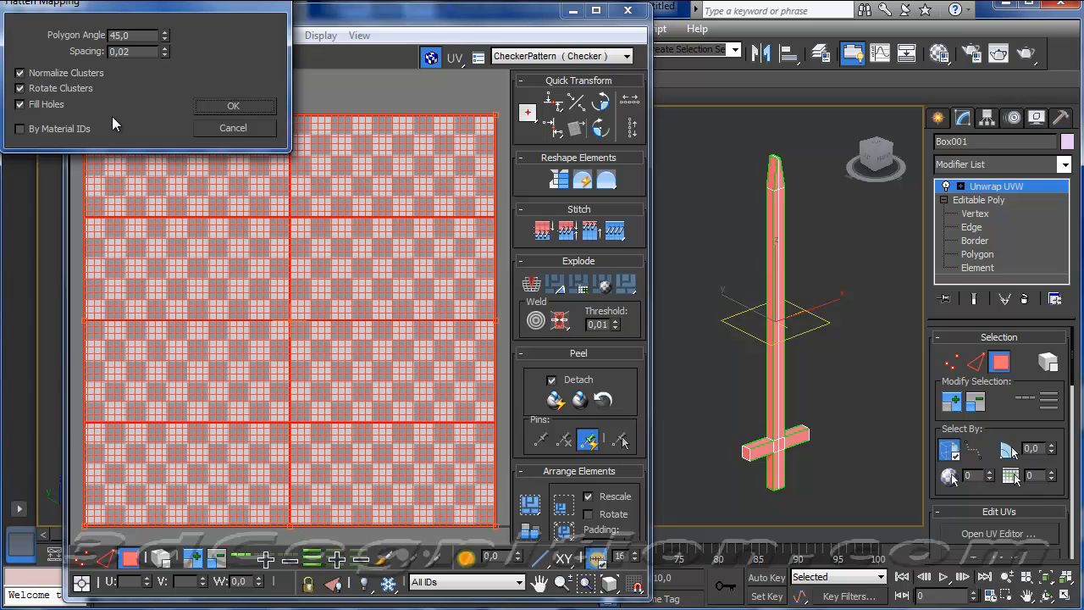
{"action": "left_click", "coordinate": [235, 106]}
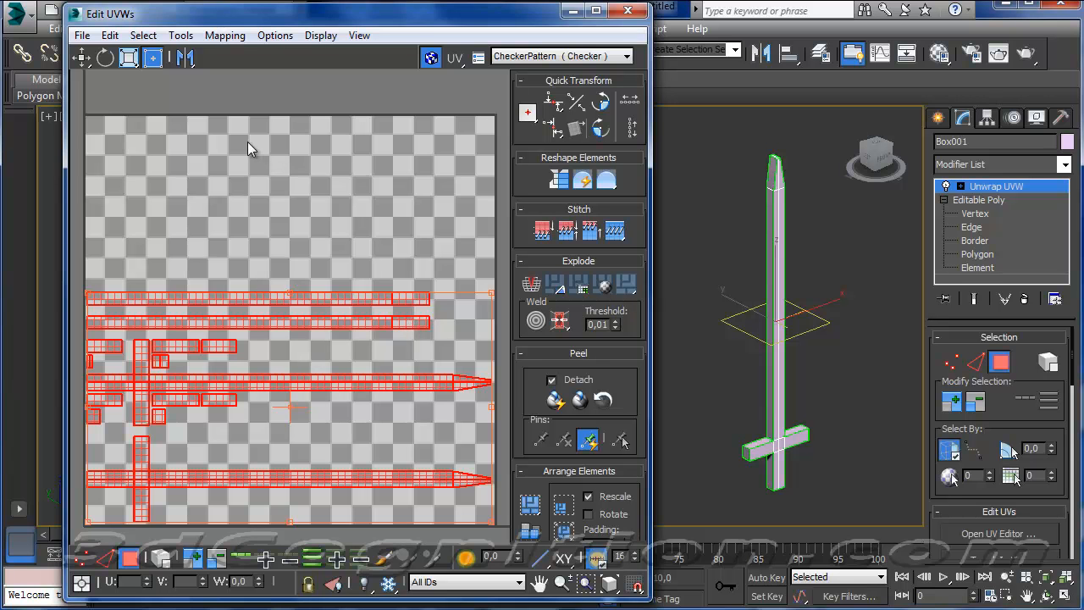
Render a UVW template of the flattened sword UVs at 1024 by 1024 pixels.
{"action": "left_click", "coordinate": [270, 36]}
{"action": "mouse_move", "coordinate": [180, 35]}
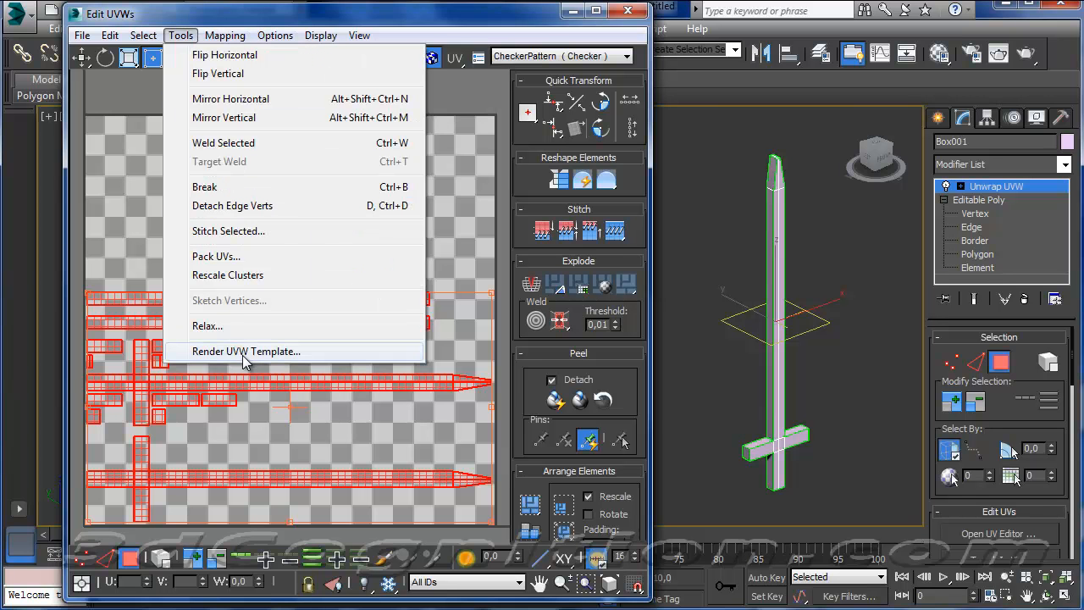
{"action": "left_click", "coordinate": [246, 352]}
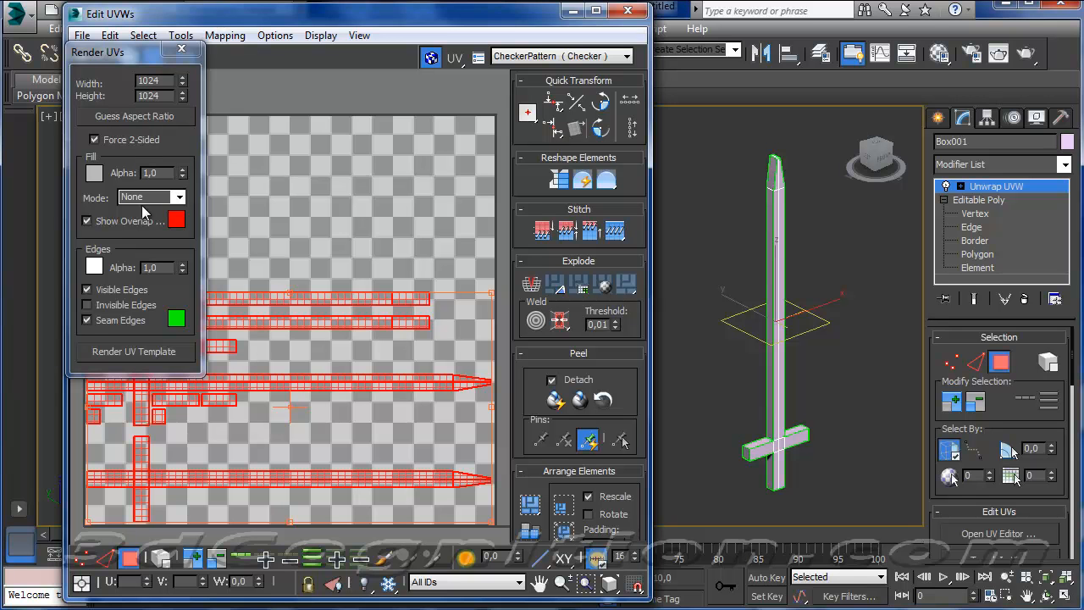
{"action": "left_click_drag", "start_coordinate": [163, 81], "coordinate": [138, 81]}
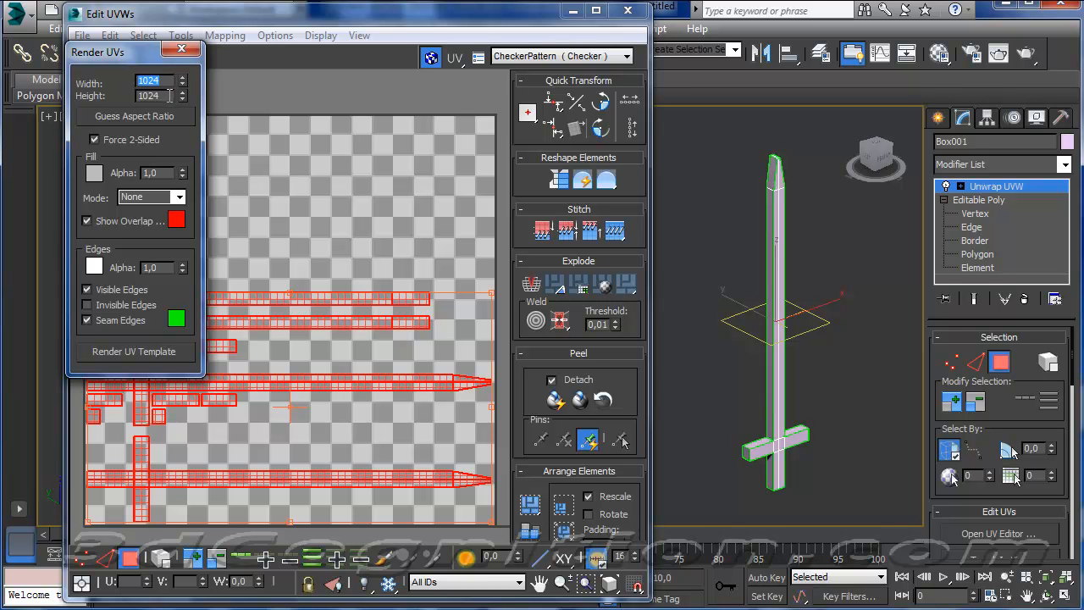
{"action": "key", "text": "Tab"}
{"action": "left_click", "coordinate": [149, 353]}
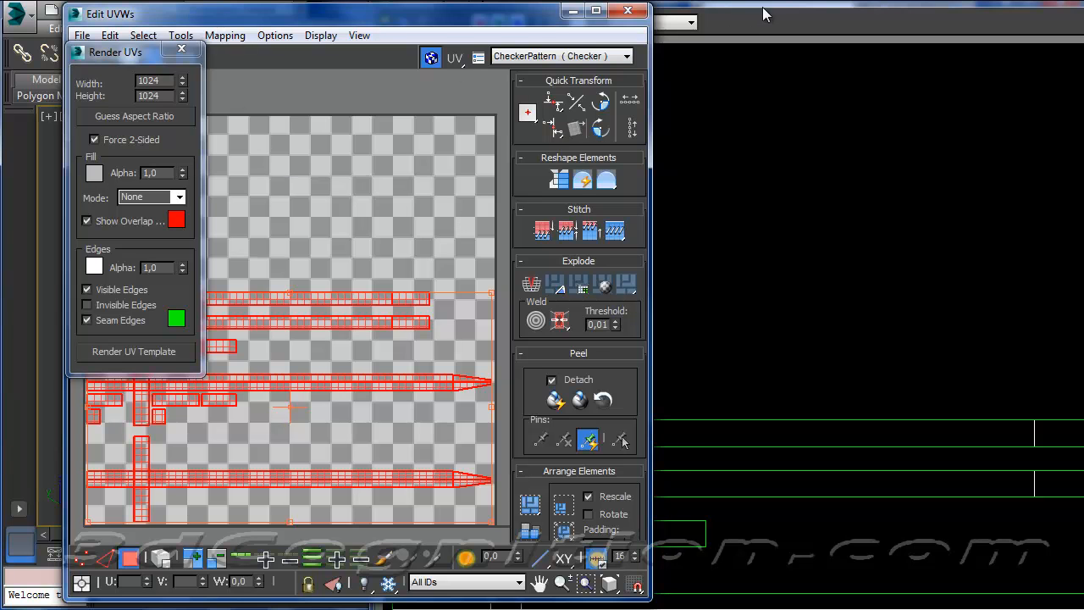
Save the rendered UV template in the UnityAssets2014 folder as sword-template2.jpg with JPEG quality 95.
{"action": "left_click", "coordinate": [777, 25]}
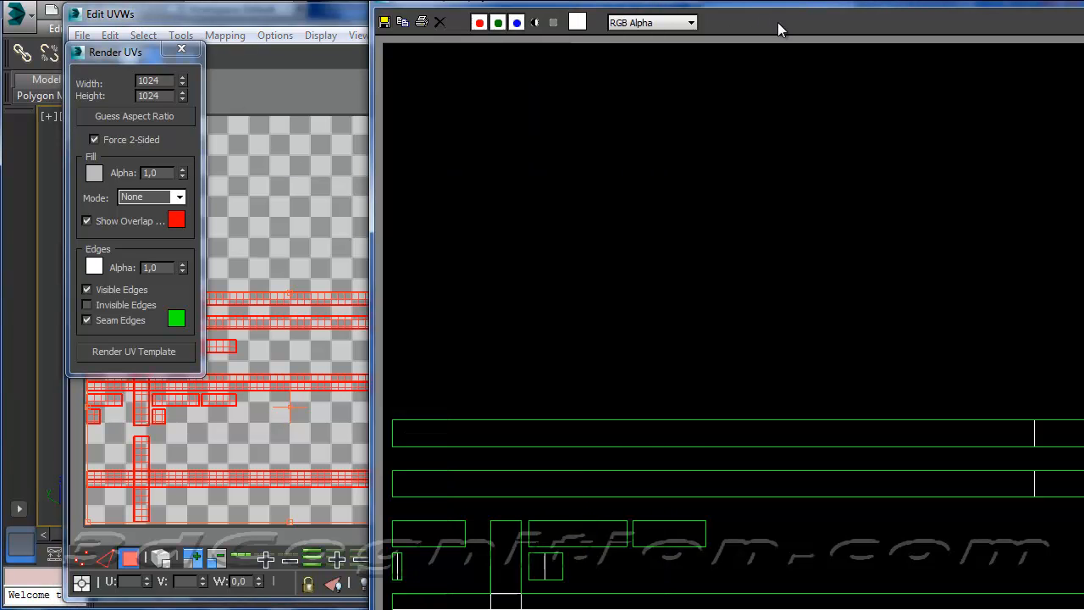
{"action": "left_click", "coordinate": [386, 23]}
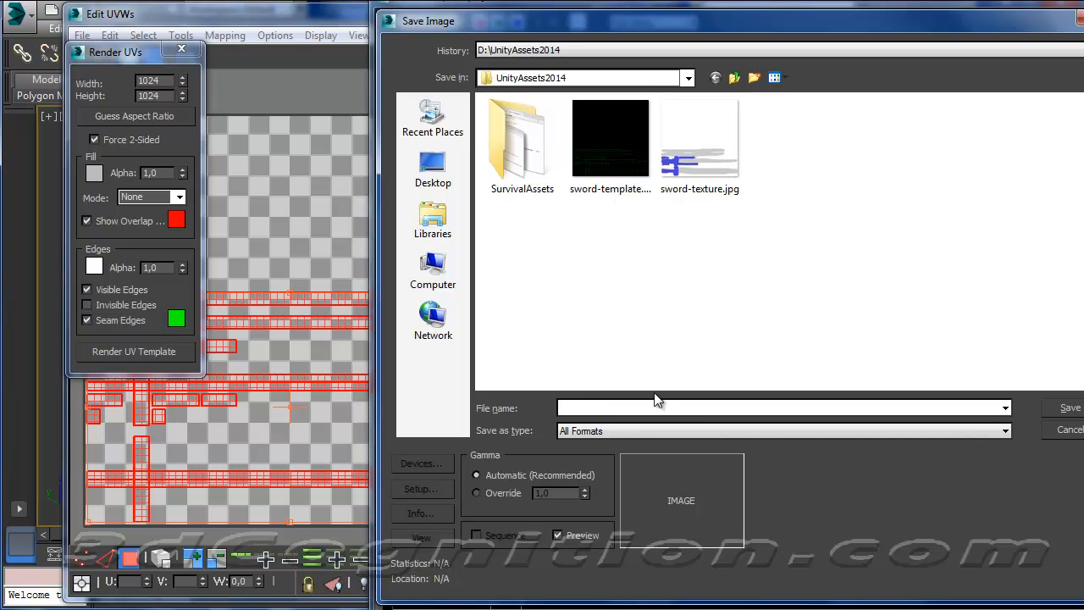
{"action": "type", "text": "sword"}
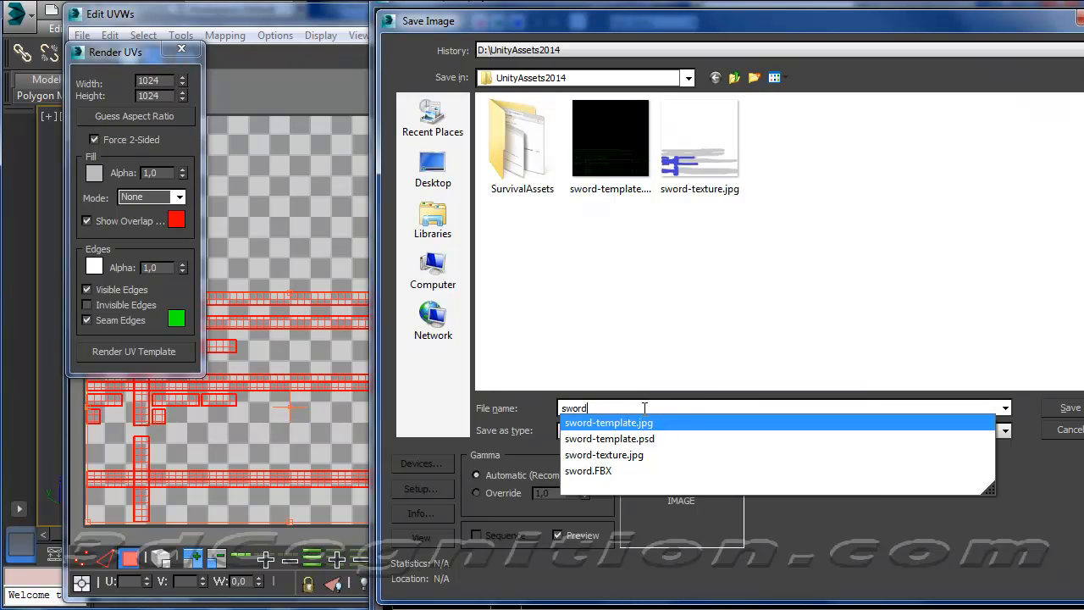
{"action": "left_click", "coordinate": [630, 422]}
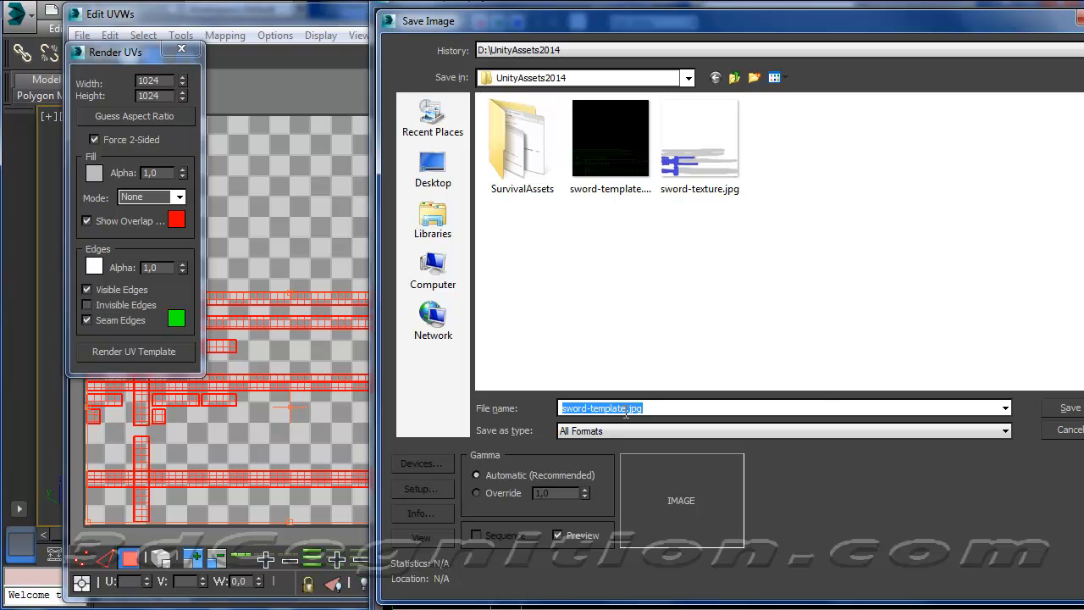
{"action": "left_click", "coordinate": [630, 409]}
{"action": "type", "text": "2"}
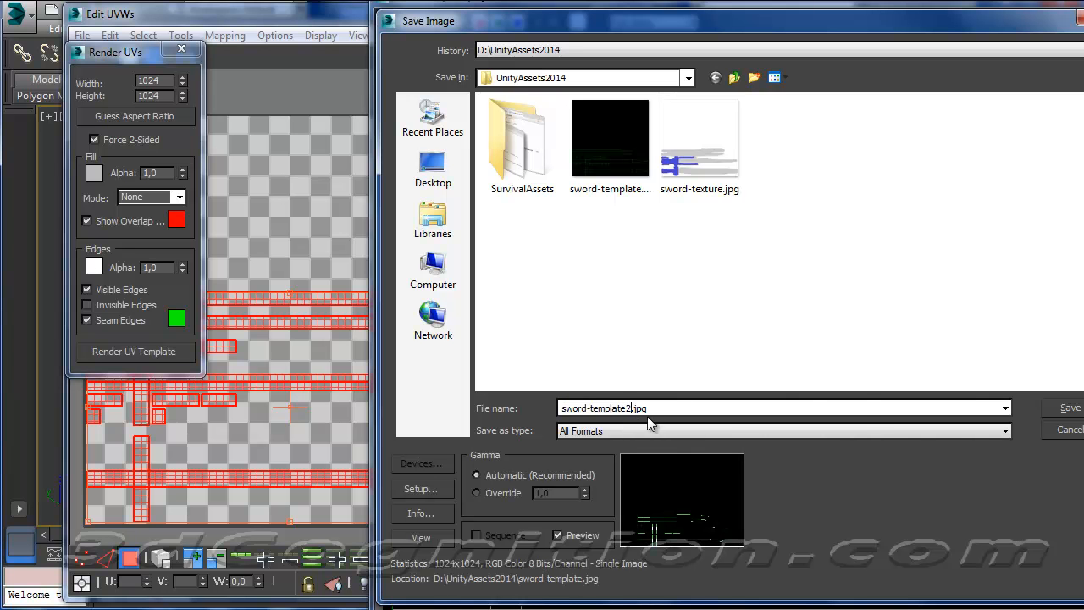
{"action": "left_click", "coordinate": [1069, 410]}
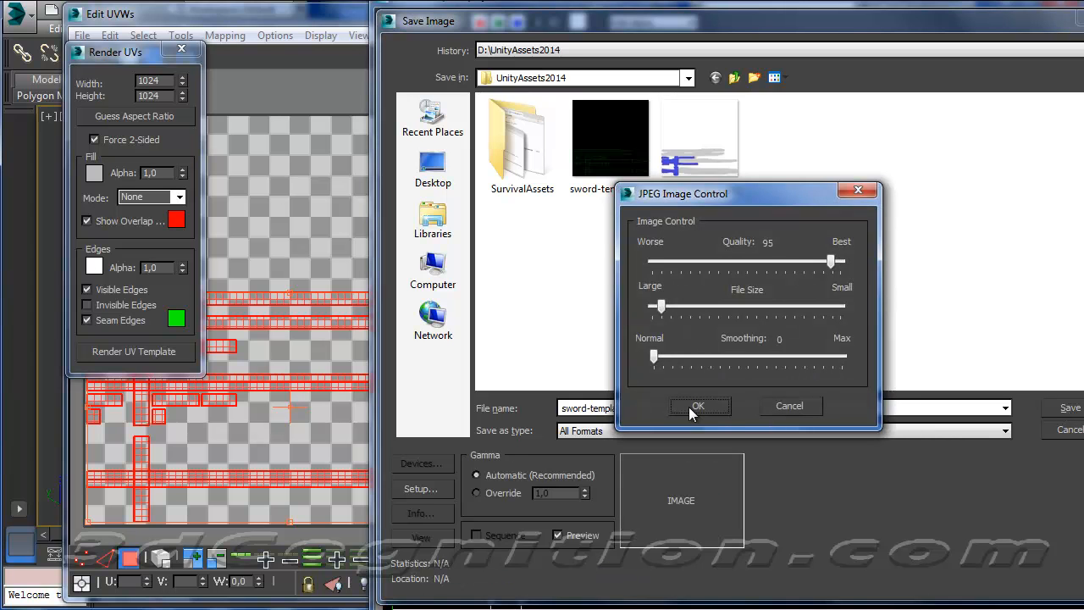
{"action": "left_click", "coordinate": [695, 406]}
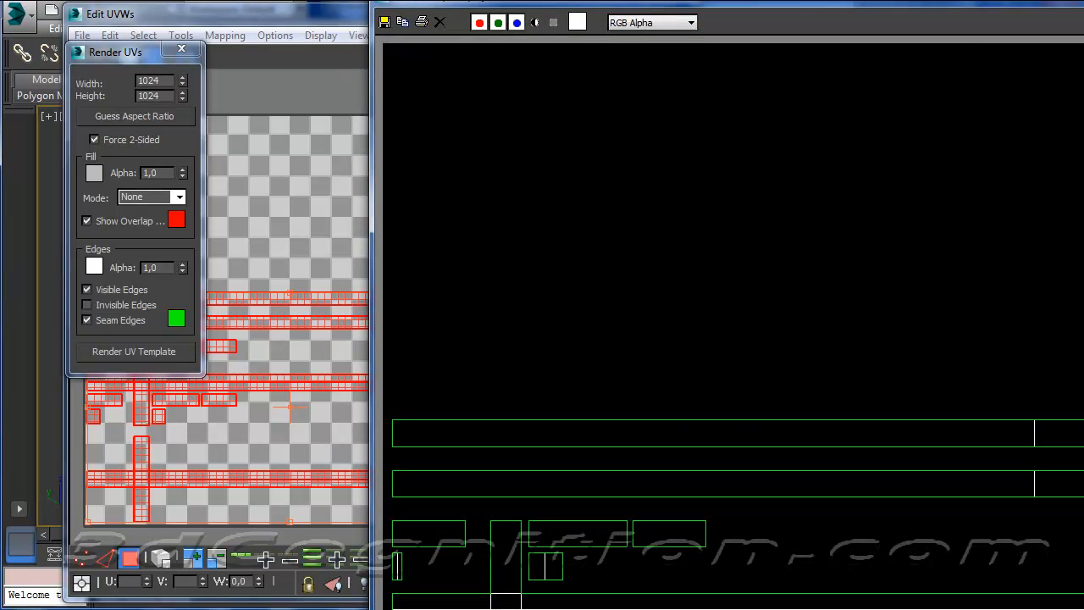
Close the rendered template, the Render UVs dialog and the UV editor.
{"action": "left_click", "coordinate": [1072, 3]}
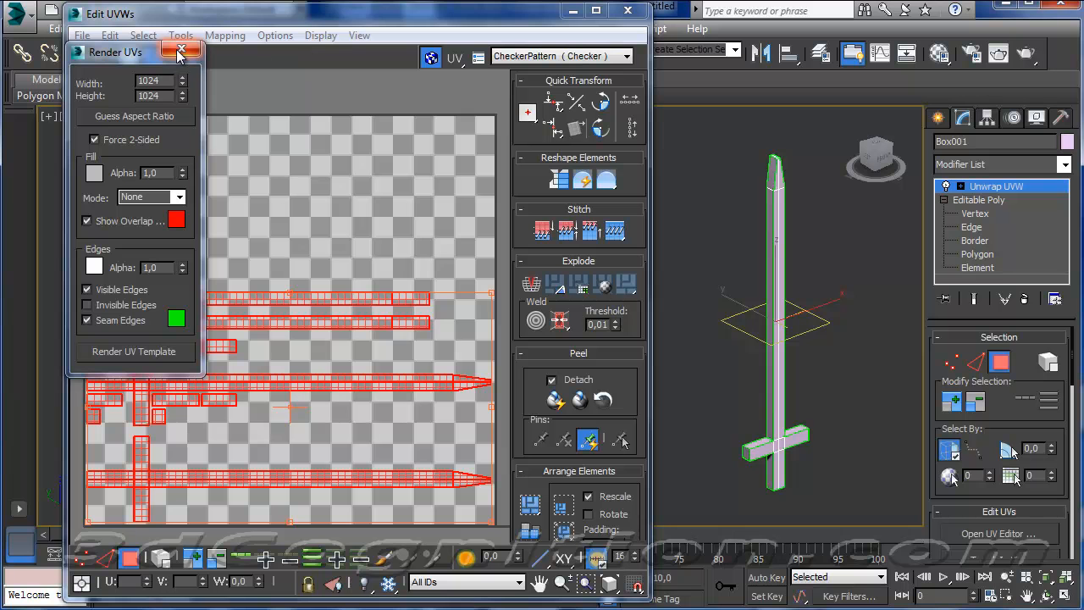
{"action": "left_click", "coordinate": [180, 51]}
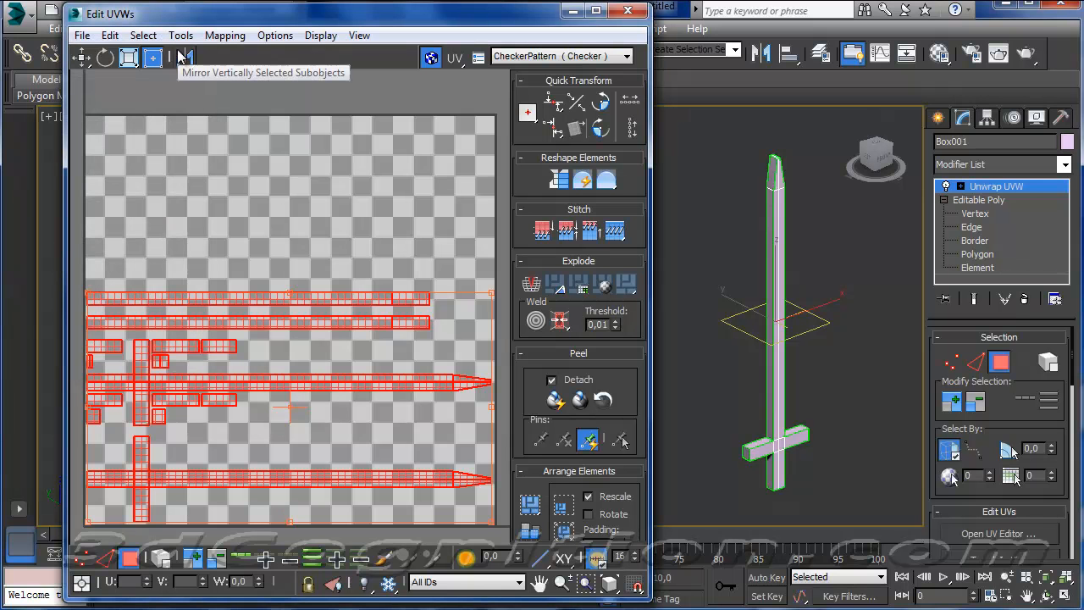
{"action": "left_click", "coordinate": [627, 11]}
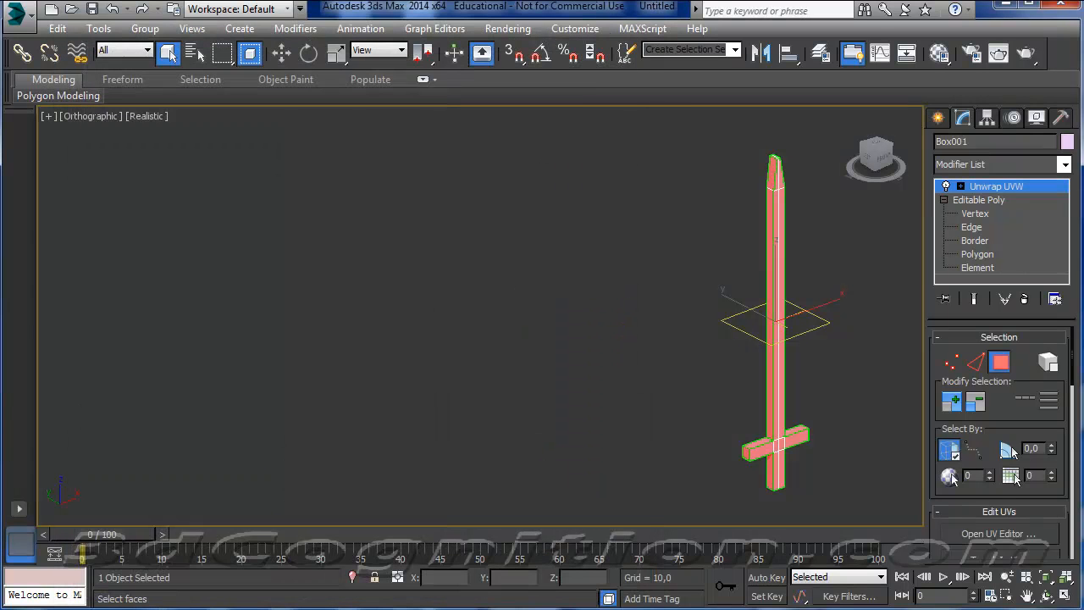
{"action": "key", "text": "super"}
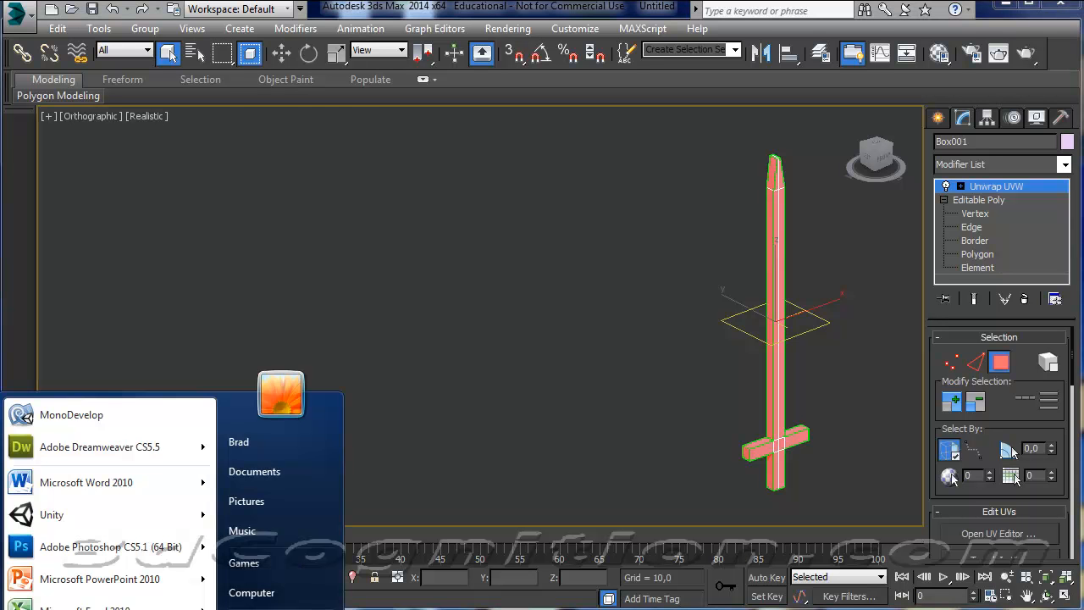
{"action": "left_click", "coordinate": [161, 540]}
{"action": "left_click", "coordinate": [402, 428]}
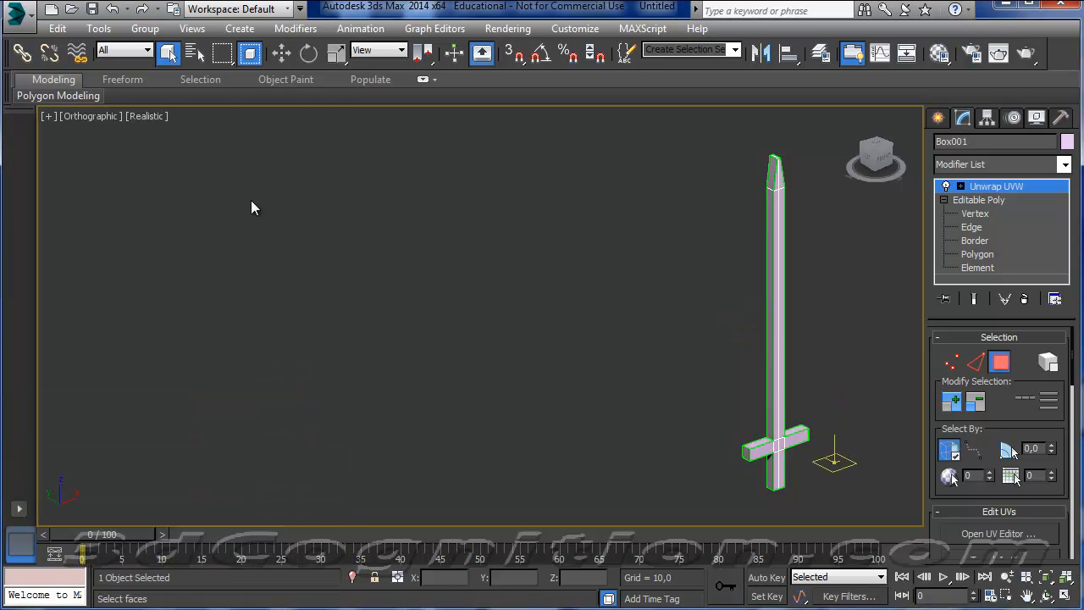
Save the scene as sword2 in 3ds Max format in the UnityAssets2014 folder.
{"action": "left_click", "coordinate": [32, 24]}
{"action": "left_click", "coordinate": [77, 206]}
{"action": "type", "text": "sword2"}
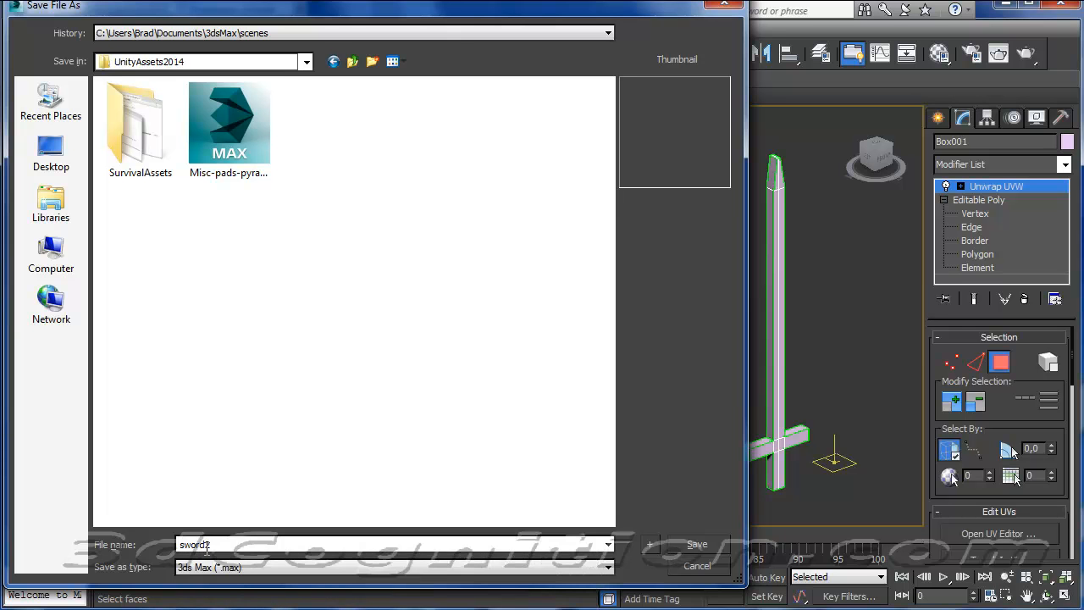
{"action": "left_click", "coordinate": [686, 539]}
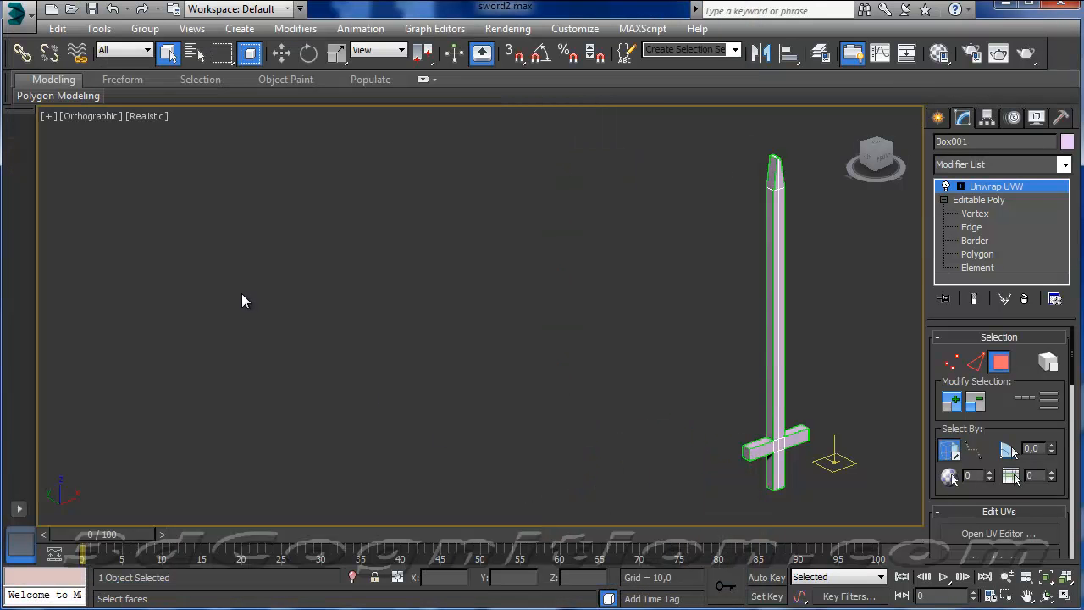
Switch to Photoshop, open sword-template2.jpg and float its document in a separate window.
{"action": "key", "text": "super"}
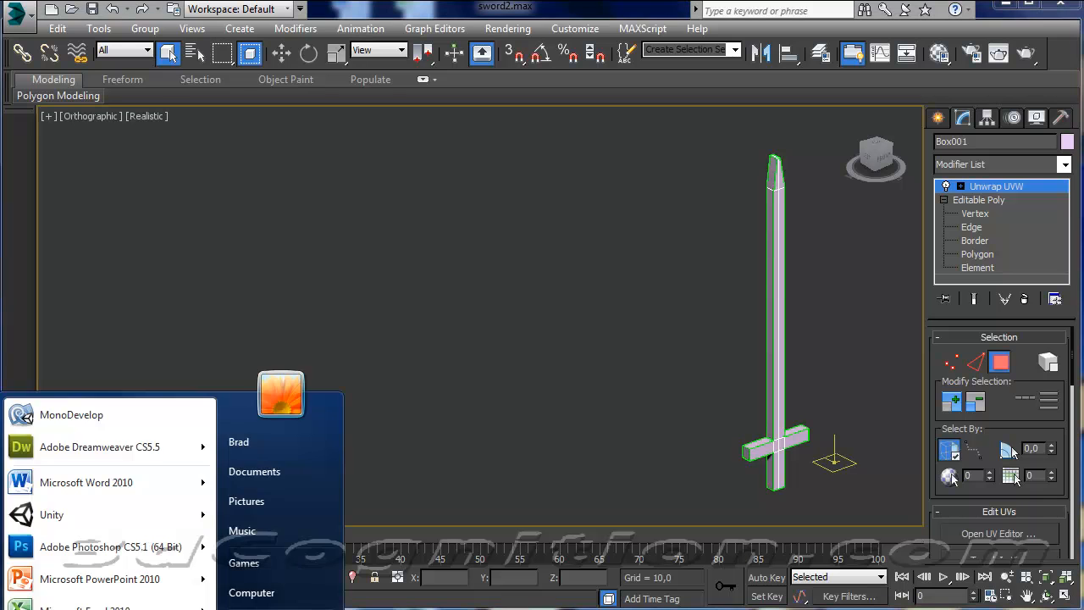
{"action": "left_click", "coordinate": [103, 545]}
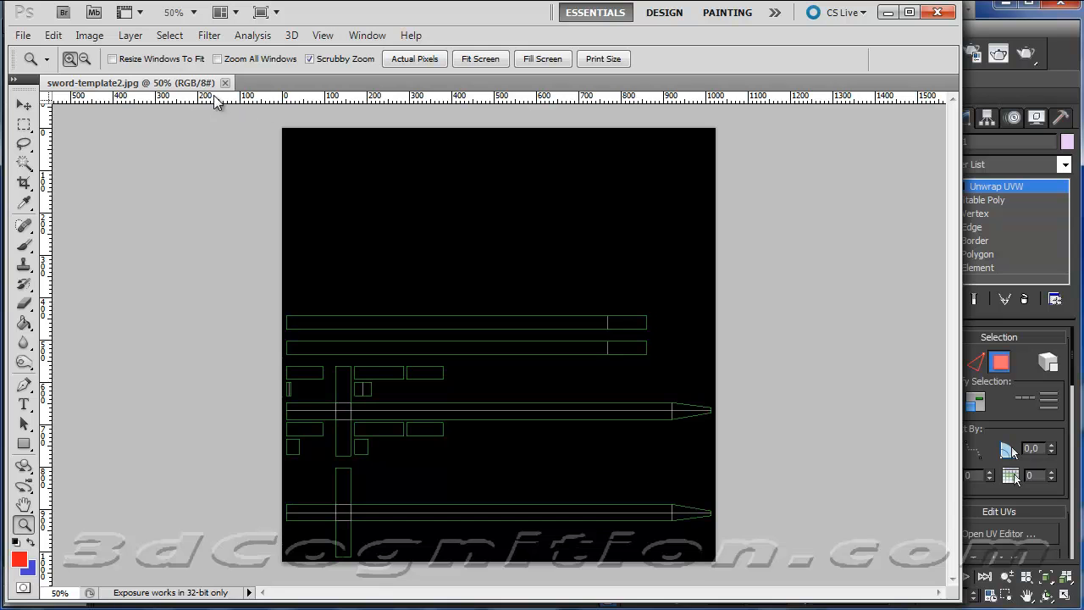
{"action": "left_click_drag", "start_coordinate": [194, 91], "coordinate": [259, 97]}
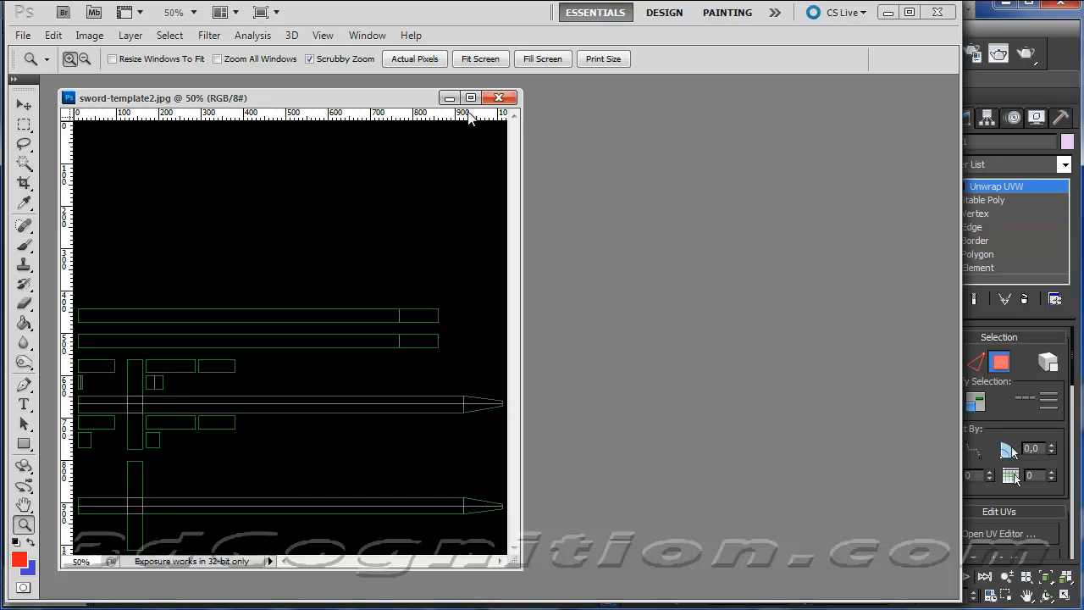
Place the Layers panel beside the floating template image.
{"action": "left_click", "coordinate": [367, 37]}
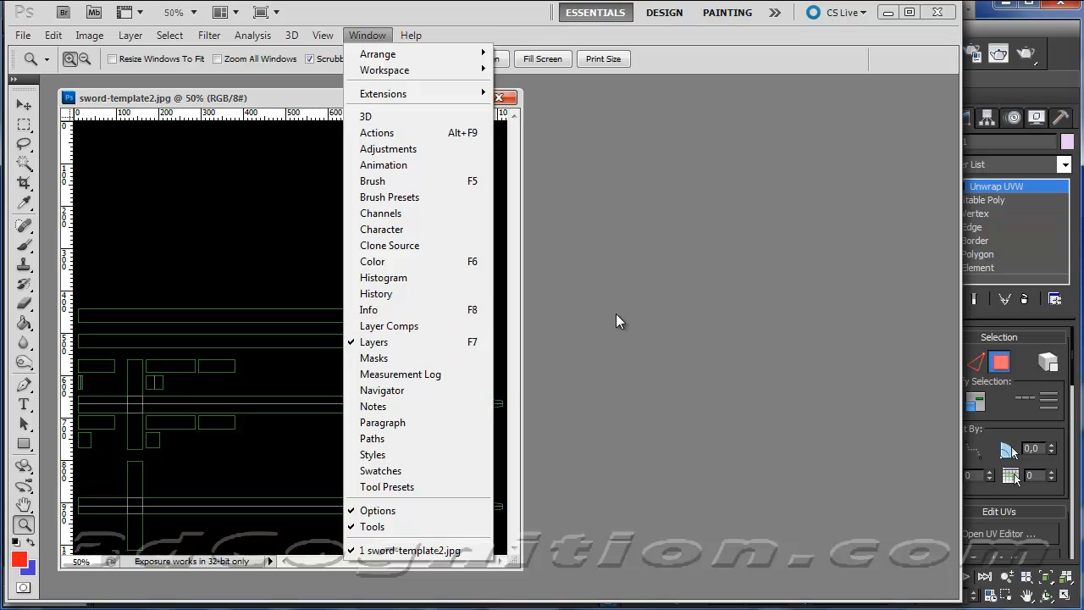
{"action": "left_click", "coordinate": [690, 299]}
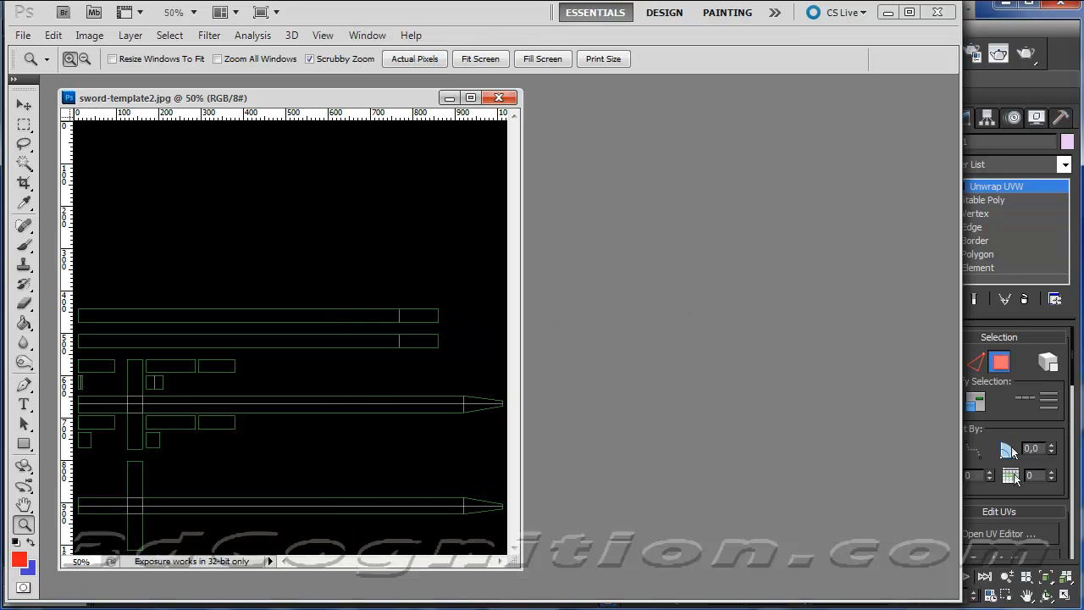
{"action": "left_click_drag", "start_coordinate": [658, 588], "coordinate": [667, 106]}
Convert the locked Background layer into a regular layer named template.
{"action": "double_click", "coordinate": [726, 175]}
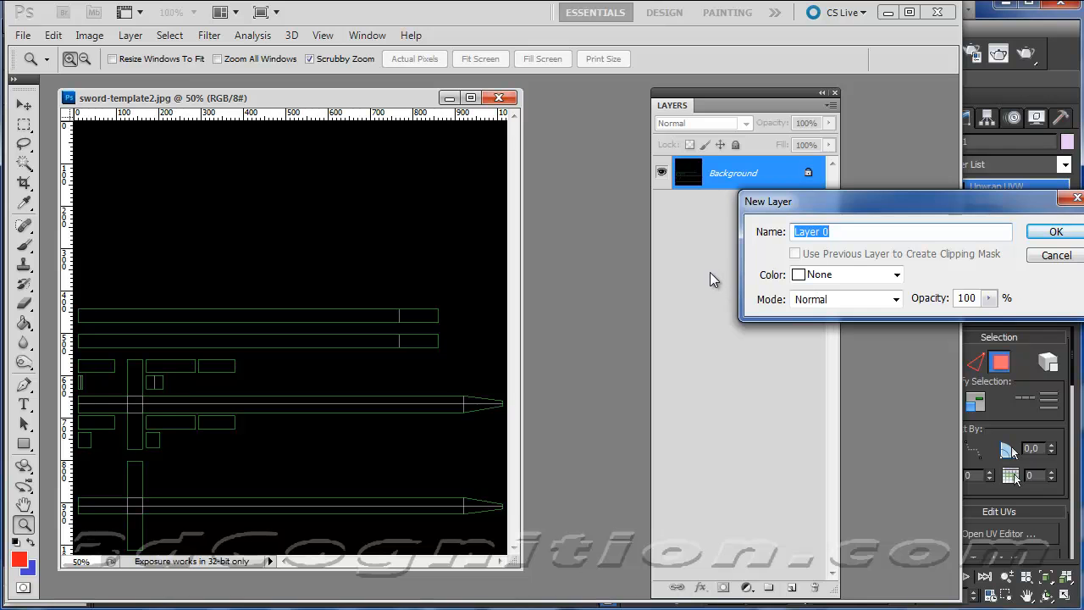
{"action": "type", "text": "template"}
{"action": "left_click", "coordinate": [1055, 232]}
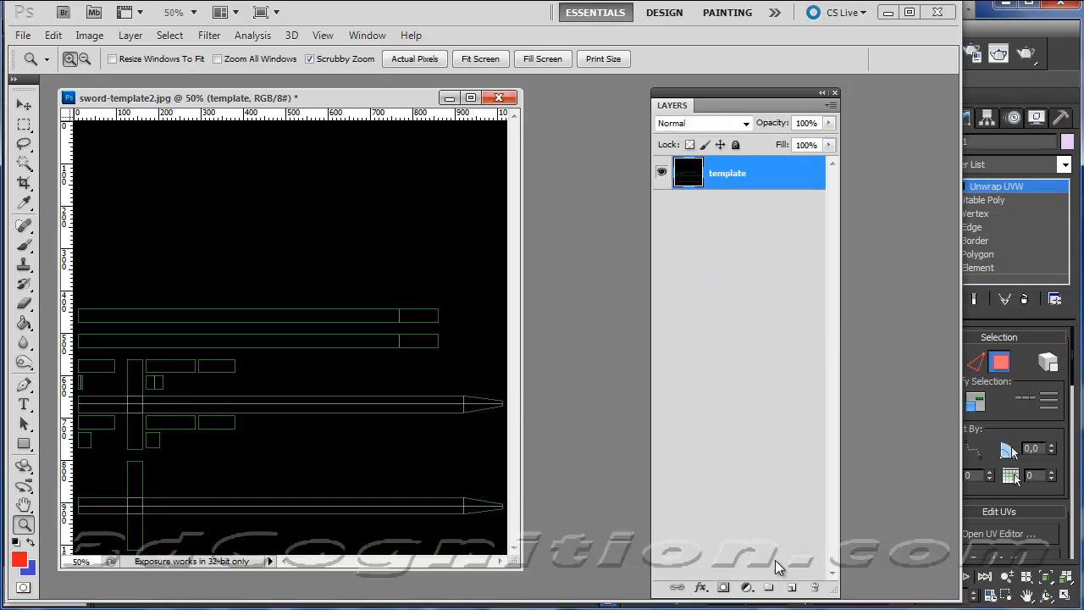
Create a new layer named texture above the template layer, with its blend mode set to Screen.
{"action": "left_click", "coordinate": [792, 587]}
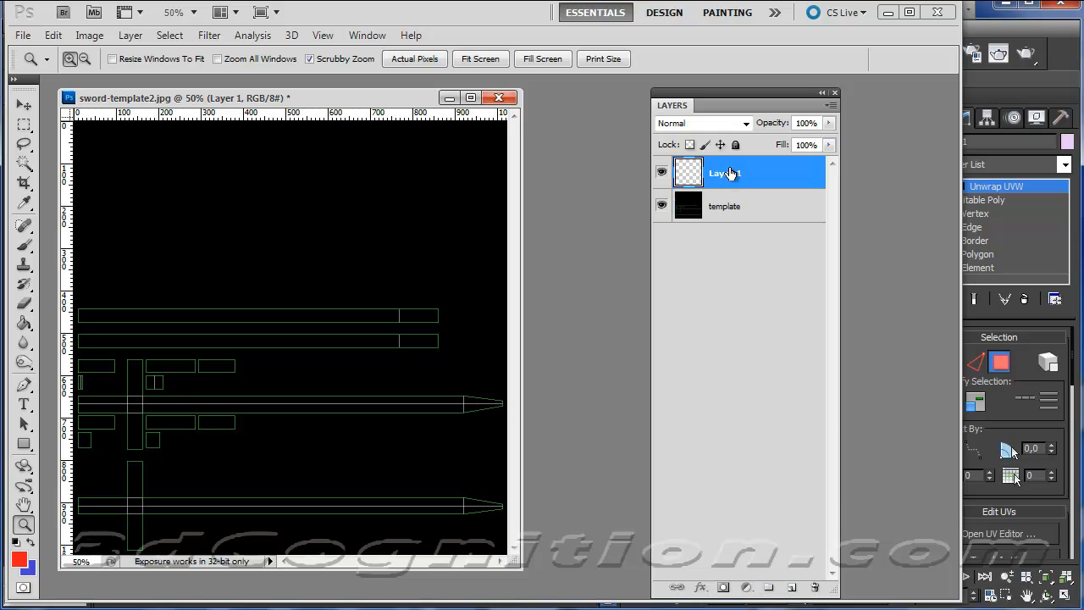
{"action": "double_click", "coordinate": [730, 185]}
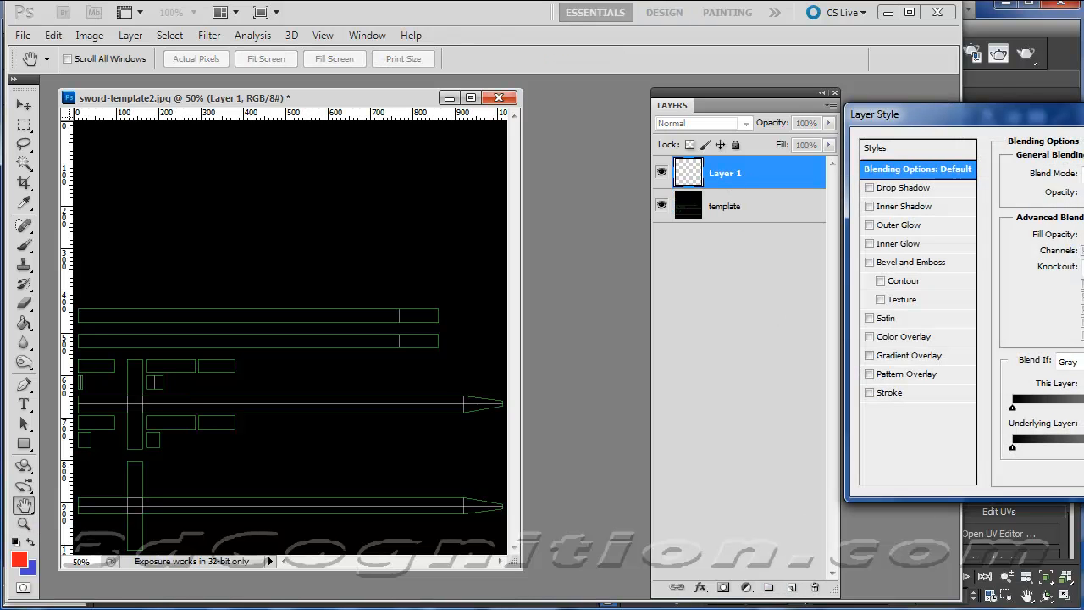
{"action": "key", "text": "Escape"}
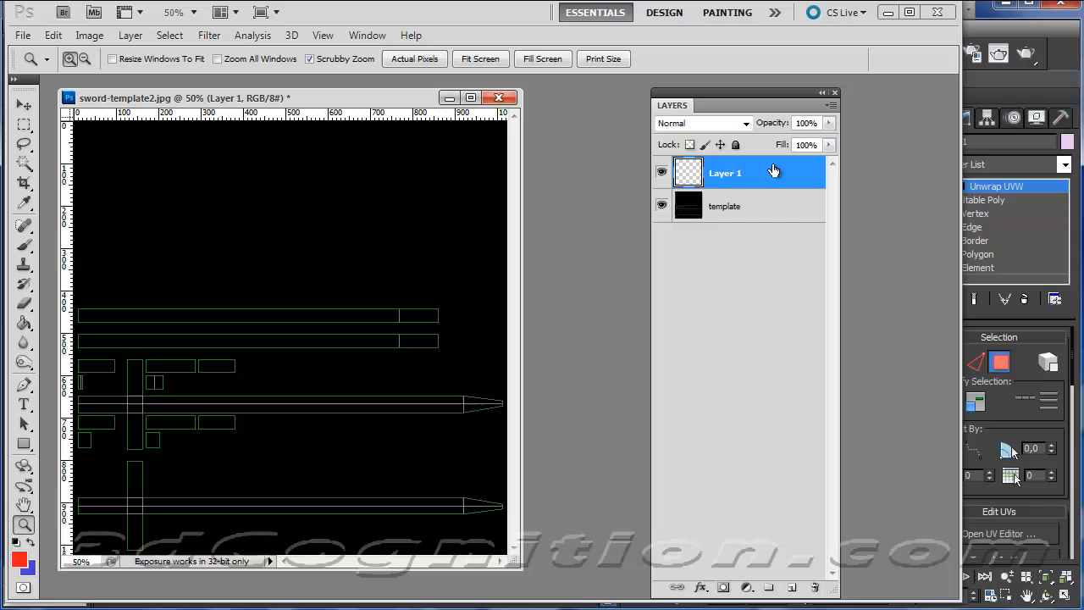
{"action": "double_click", "coordinate": [727, 174]}
{"action": "type", "text": "texture"}
{"action": "key", "text": "Return"}
{"action": "left_click", "coordinate": [745, 125]}
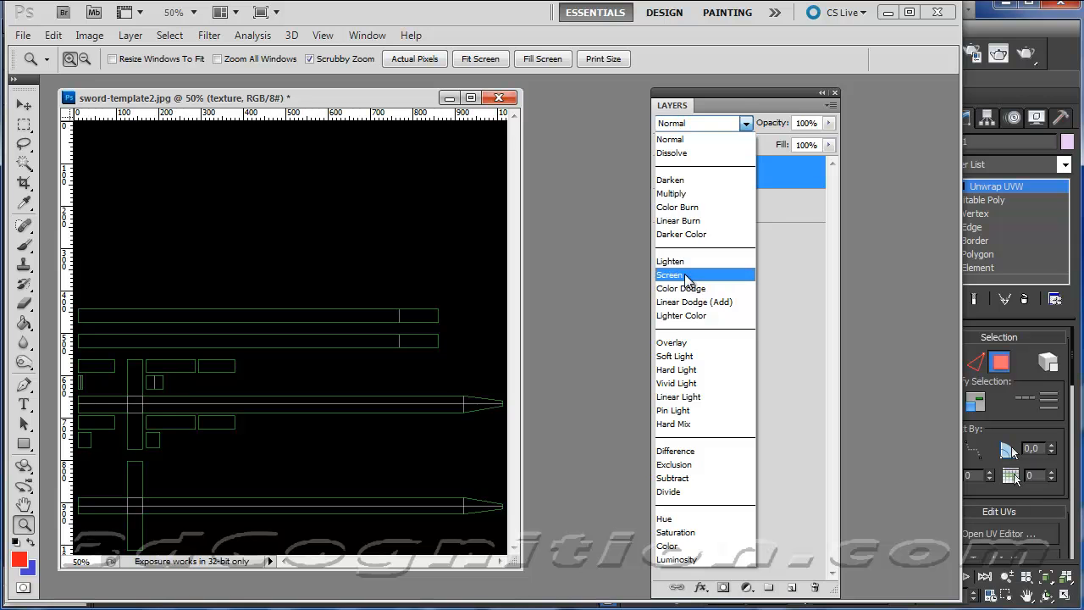
{"action": "left_click", "coordinate": [669, 274]}
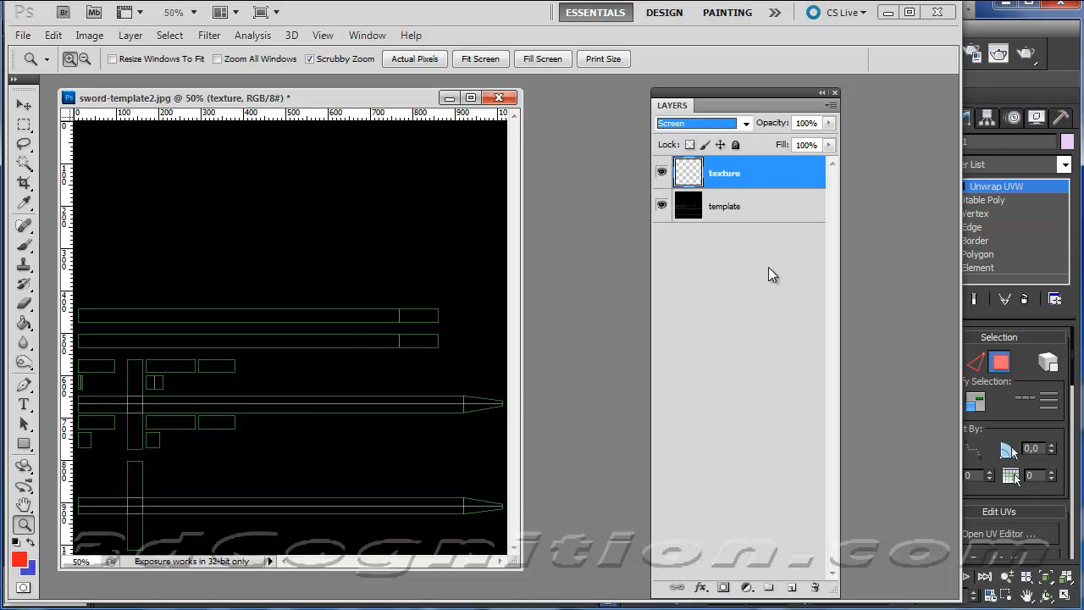
Set the foreground colour to a muted blue with a hue of 232°.
{"action": "left_click", "coordinate": [19, 559]}
{"action": "left_click", "coordinate": [602, 535]}
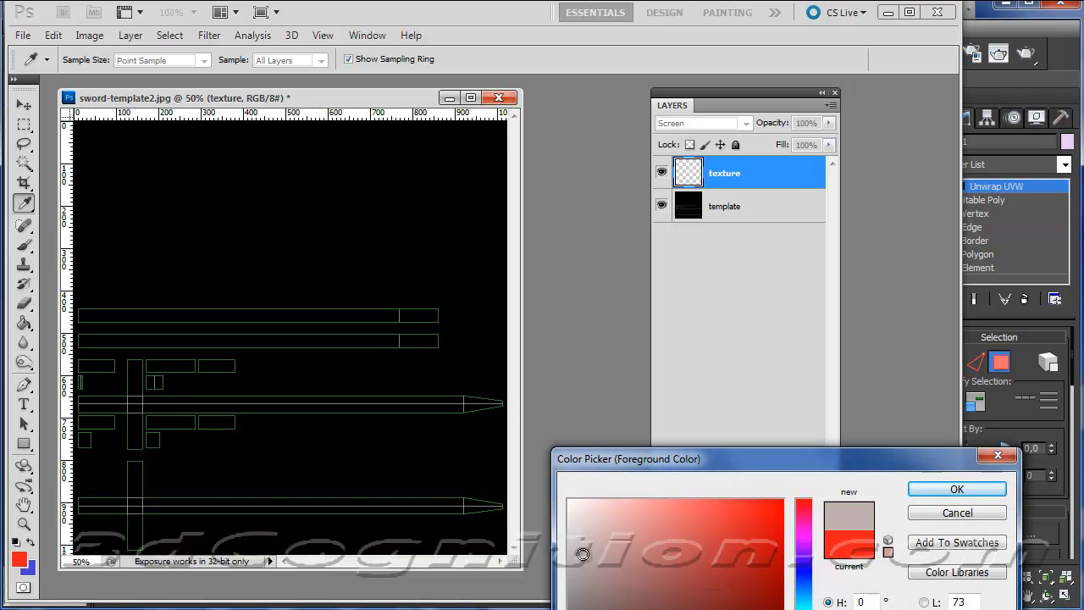
{"action": "left_click", "coordinate": [581, 585]}
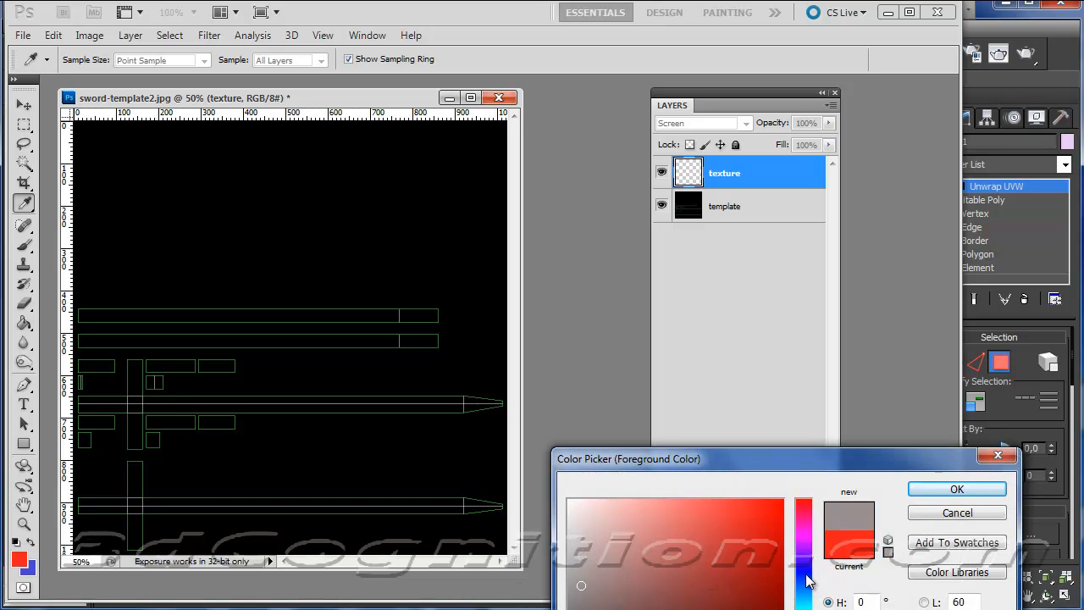
{"action": "left_click_drag", "start_coordinate": [806, 581], "coordinate": [804, 577]}
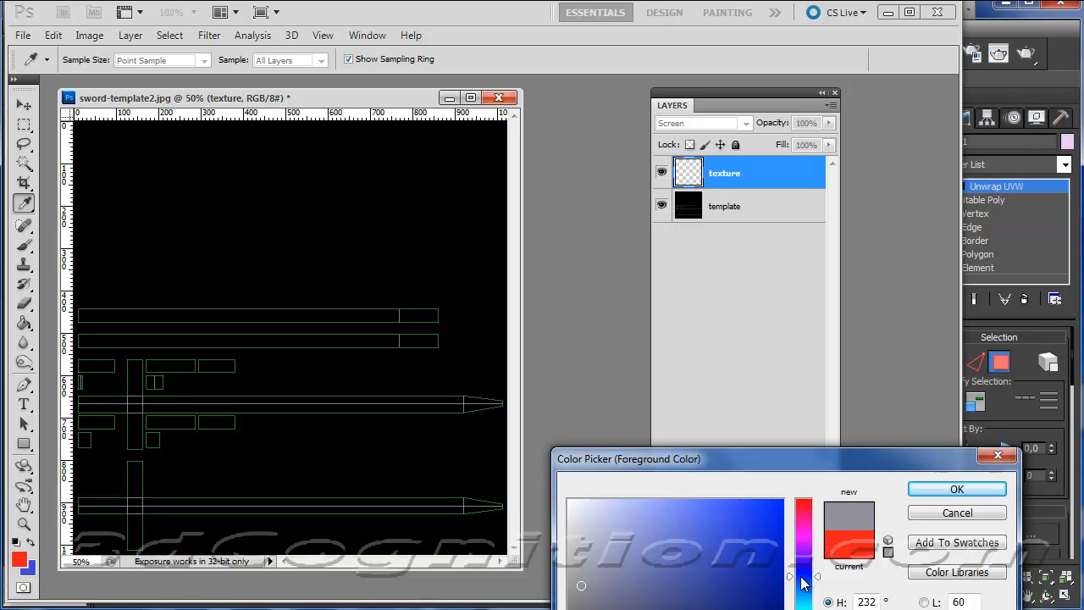
{"action": "left_click_drag", "start_coordinate": [665, 529], "coordinate": [682, 547]}
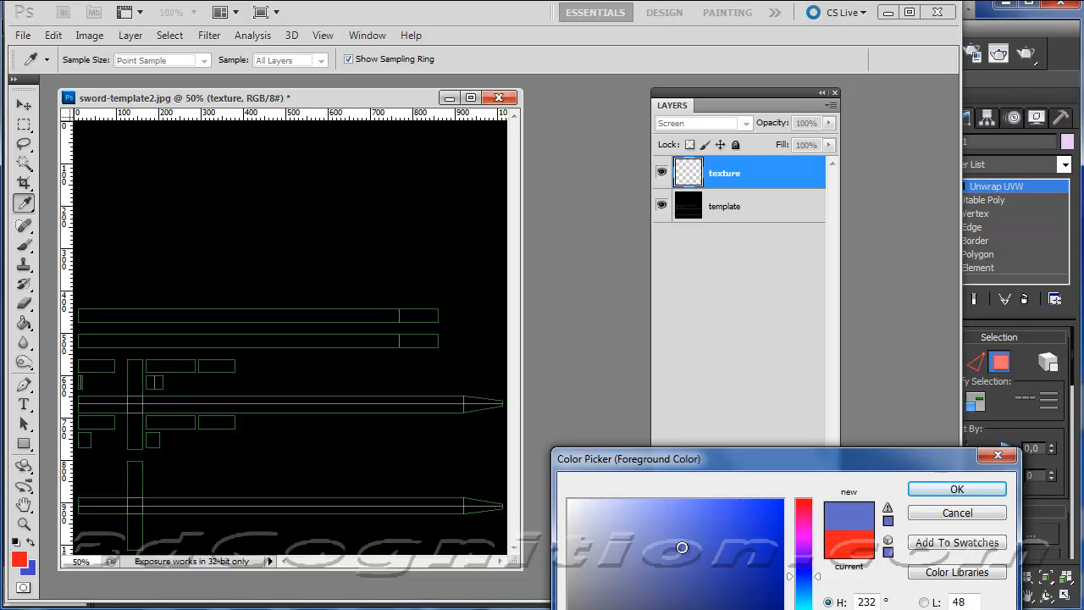
{"action": "left_click", "coordinate": [955, 491]}
{"action": "key", "text": "z"}
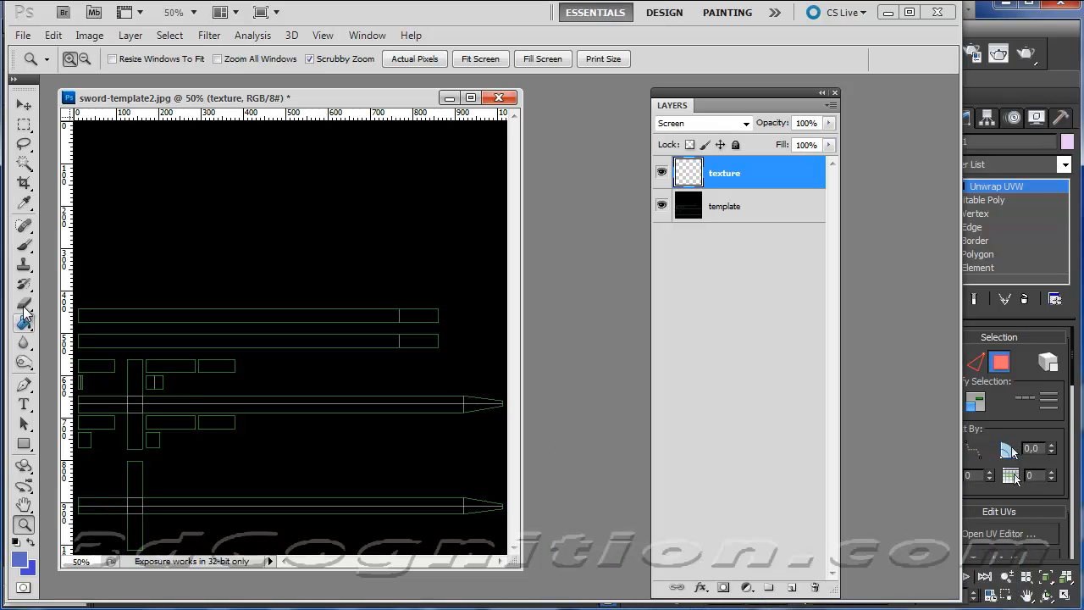
Paint the handle and cross-guard islands and the two small square islands blue with a 30 px brush on the texture layer.
{"action": "left_click", "coordinate": [24, 245]}
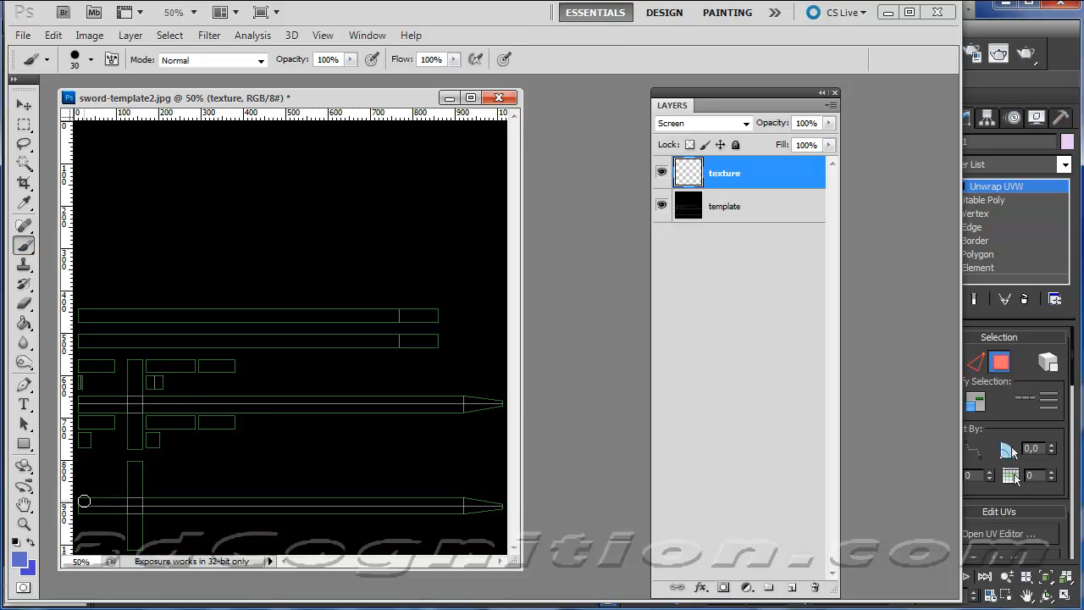
{"action": "mouse_move", "coordinate": [85, 500]}
{"action": "left_mouse_down"}
{"action": "mouse_move", "coordinate": [125, 503]}
{"action": "mouse_move", "coordinate": [78, 511]}
{"action": "mouse_move", "coordinate": [123, 511]}
{"action": "mouse_move", "coordinate": [129, 552]}
{"action": "mouse_move", "coordinate": [137, 547]}
{"action": "mouse_move", "coordinate": [134, 465]}
{"action": "mouse_move", "coordinate": [130, 481]}
{"action": "mouse_move", "coordinate": [125, 471]}
{"action": "left_mouse_up"}
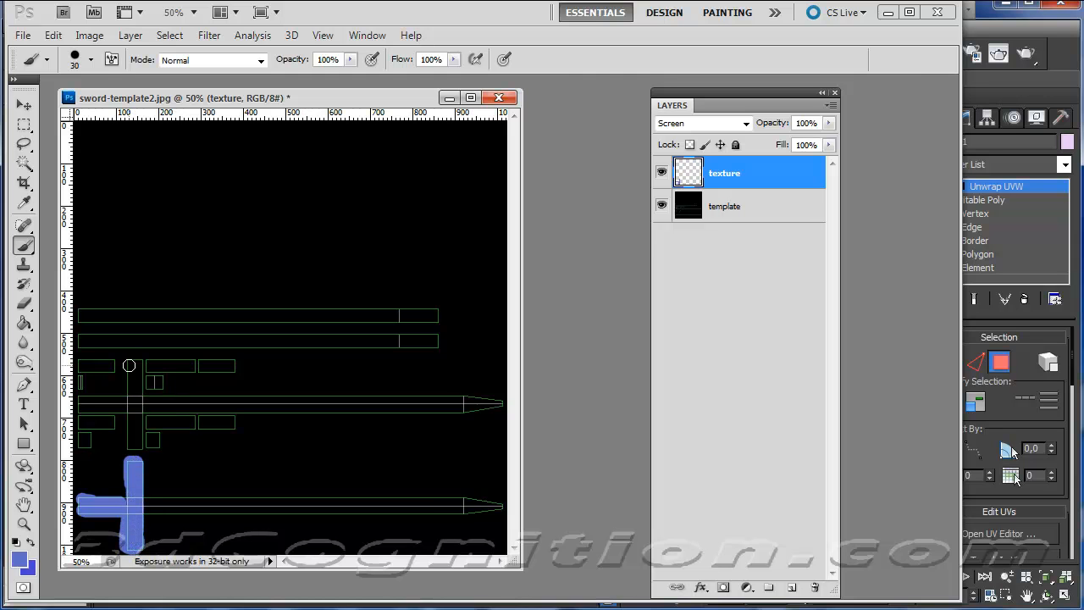
{"action": "left_click_drag", "start_coordinate": [131, 365], "coordinate": [128, 407]}
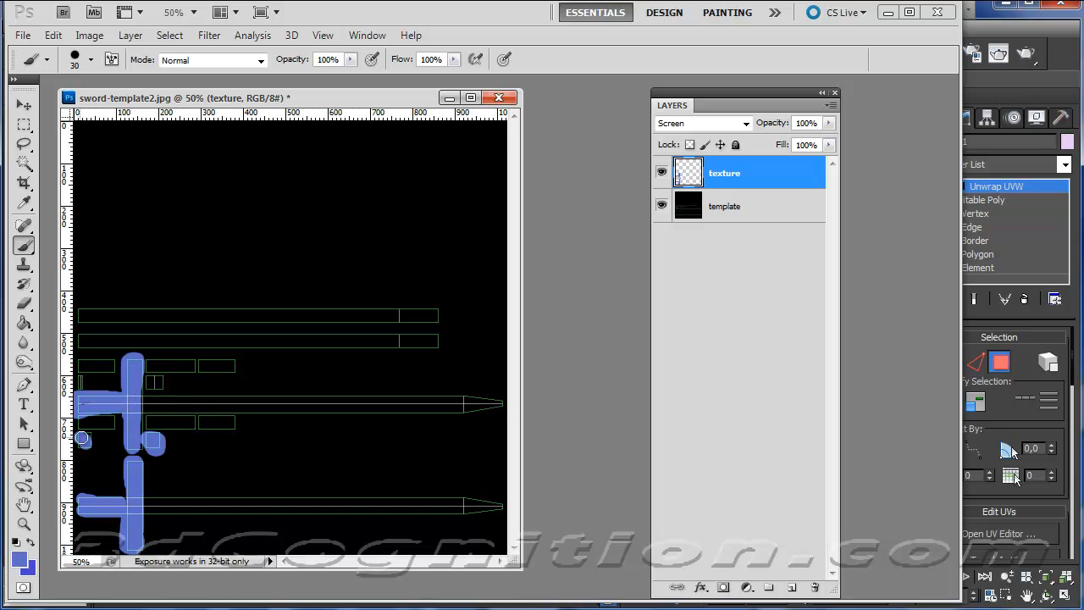
{"action": "left_click_drag", "start_coordinate": [83, 440], "coordinate": [87, 440]}
Switch to 3ds Max and, in the UV editor, check which sword faces the long strips and small squares represent, then hide the checker background.
{"action": "key", "text": "alt+Tab"}
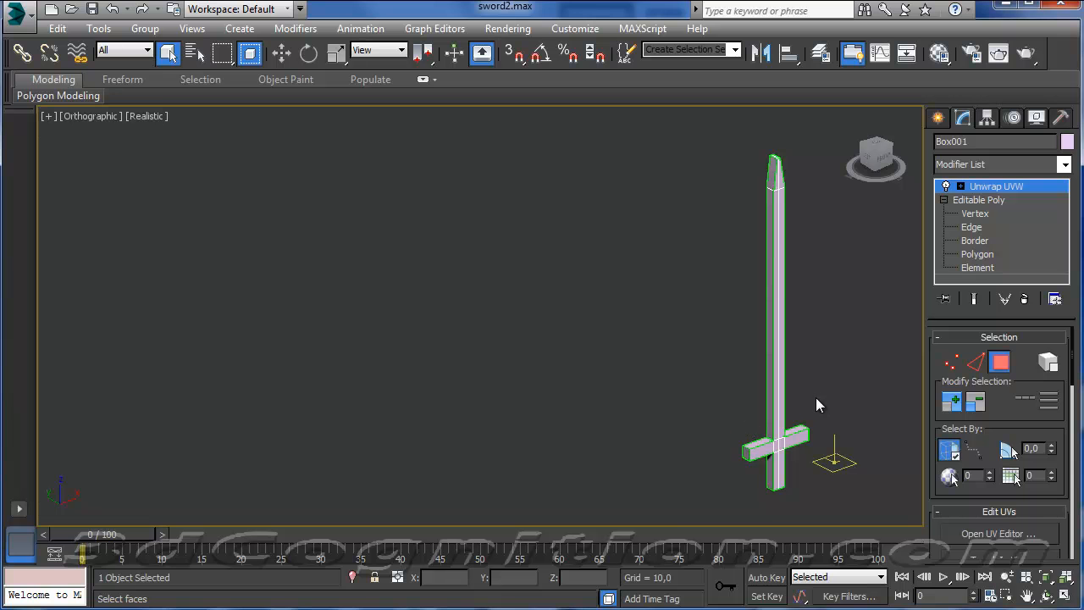
{"action": "left_click", "coordinate": [999, 534]}
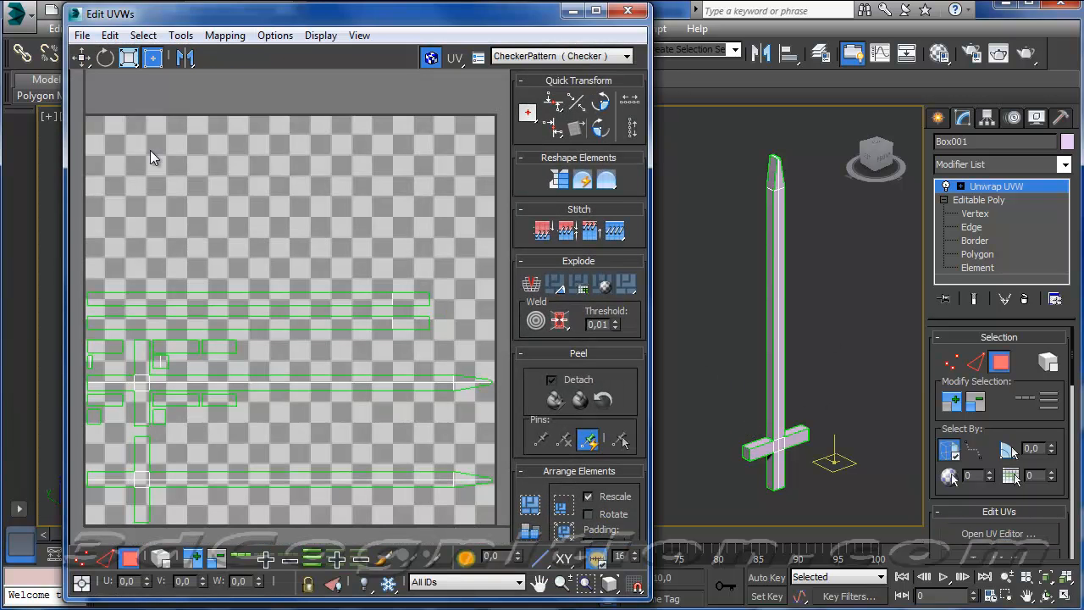
{"action": "left_click", "coordinate": [374, 297]}
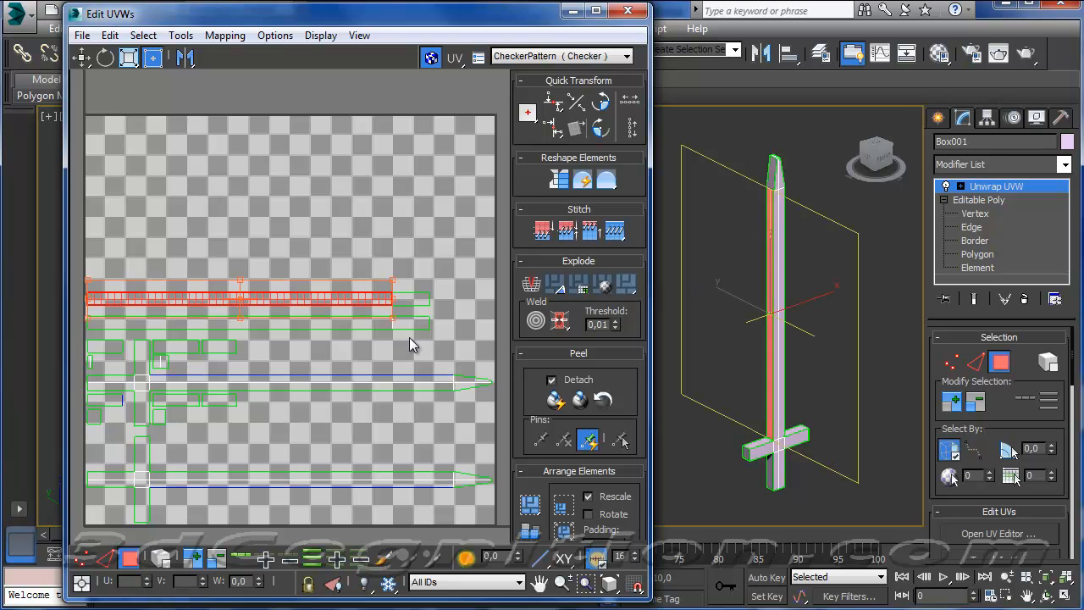
{"action": "left_click", "coordinate": [95, 415]}
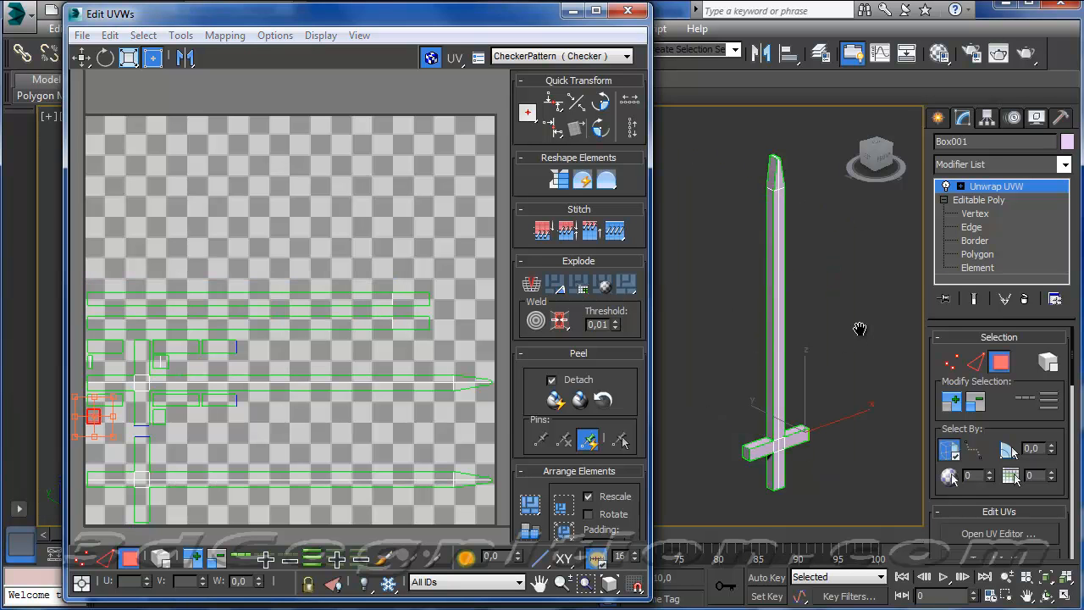
{"action": "middle_click_drag", "start_coordinate": [839, 343], "coordinate": [680, 313], "text": "alt"}
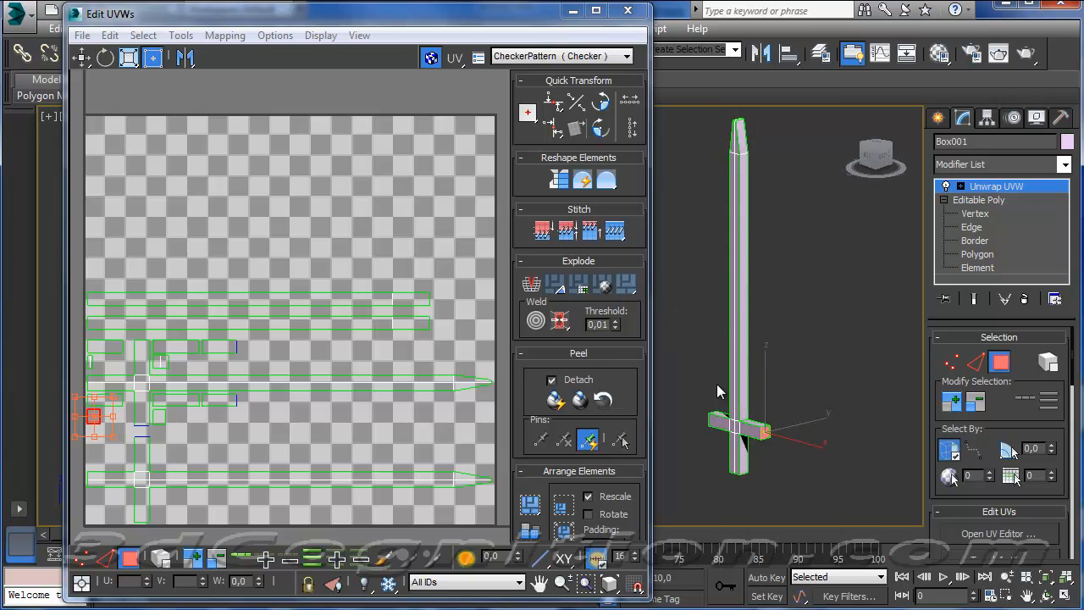
{"action": "left_click", "coordinate": [743, 377]}
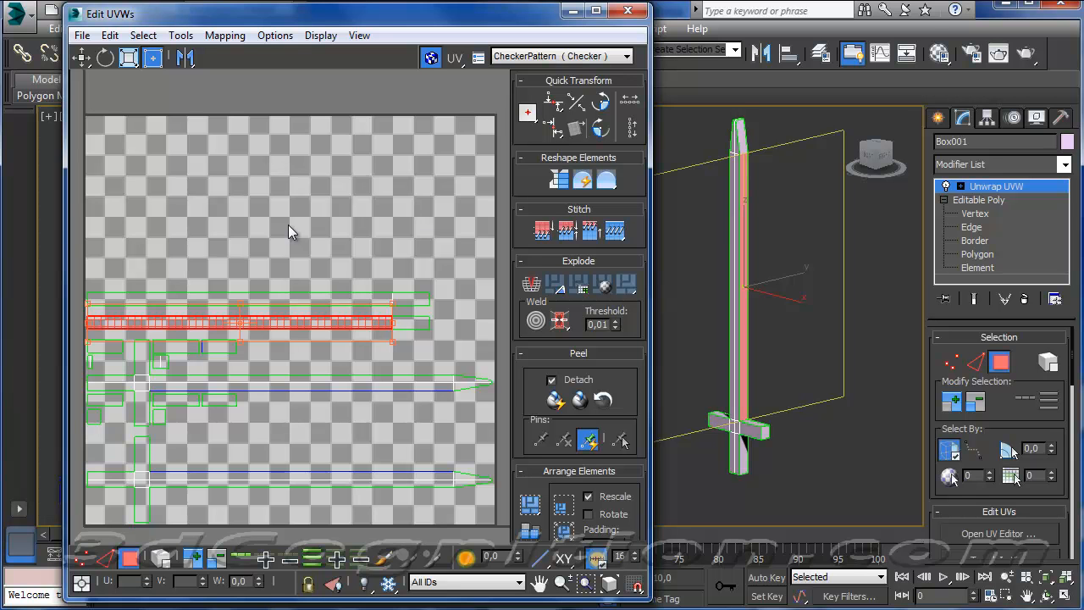
{"action": "left_click", "coordinate": [430, 56]}
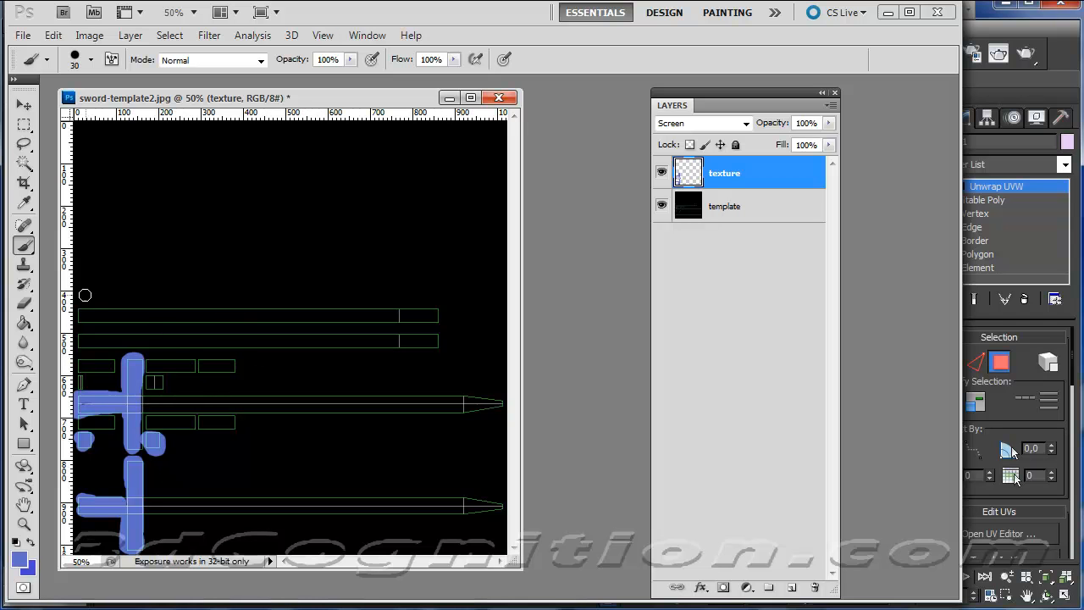
Return to Photoshop and set the foreground colour to a greyish teal with a hue of 172°.
{"action": "left_click", "coordinate": [31, 544]}
{"action": "left_click", "coordinate": [24, 563]}
{"action": "left_click_drag", "start_coordinate": [658, 557], "coordinate": [640, 550]}
{"action": "left_click_drag", "start_coordinate": [805, 581], "coordinate": [804, 609]}
{"action": "mouse_move", "coordinate": [720, 523]}
{"action": "left_mouse_down"}
{"action": "mouse_move", "coordinate": [641, 518]}
{"action": "mouse_move", "coordinate": [631, 526]}
{"action": "mouse_move", "coordinate": [639, 554]}
{"action": "left_mouse_up"}
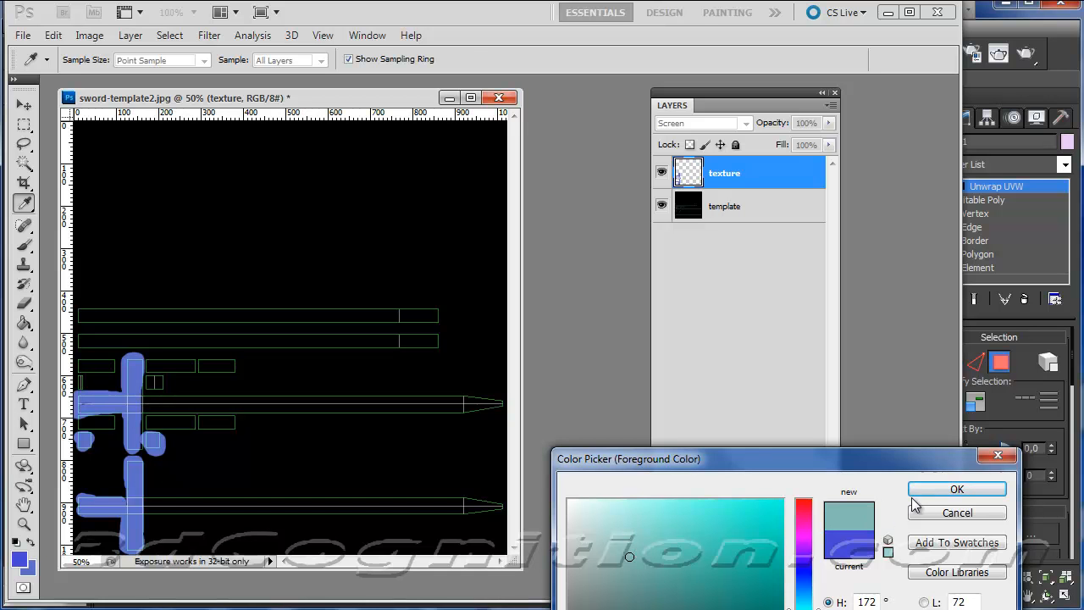
{"action": "left_click", "coordinate": [957, 490]}
Paint both blade islands and the two long side strips teal on the texture layer.
{"action": "left_click_drag", "start_coordinate": [144, 399], "coordinate": [500, 403]}
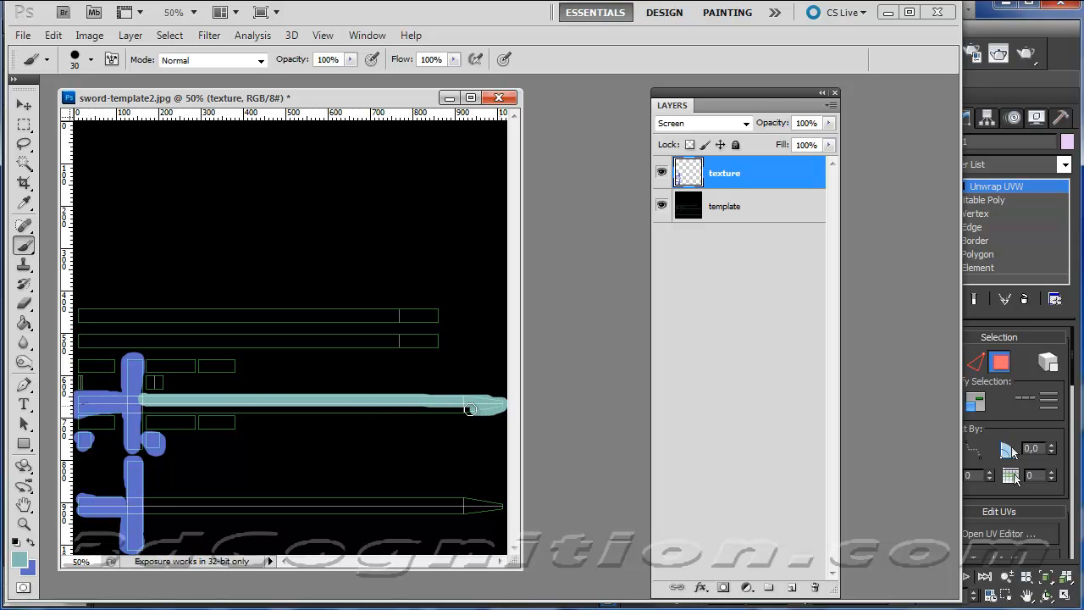
{"action": "key", "text": "alt+f"}
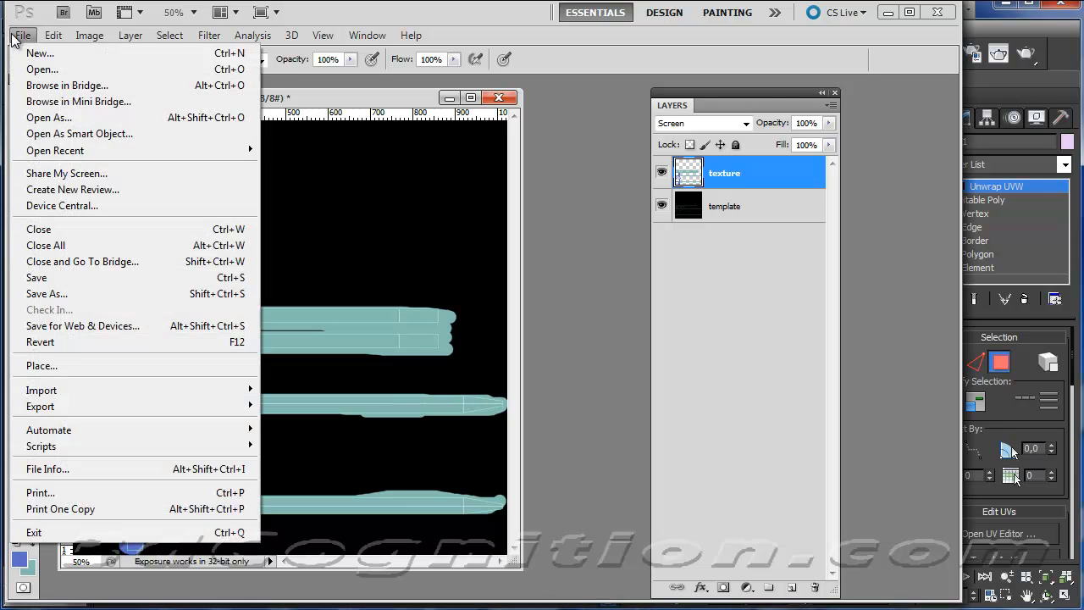
{"action": "key", "text": "Right"}
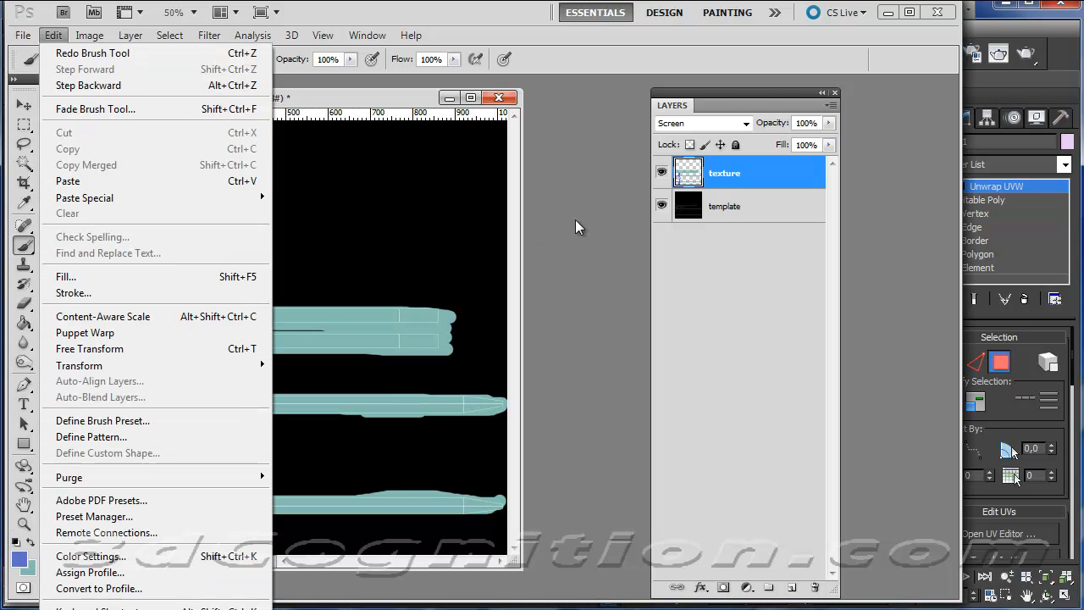
Hide the template layer and save the painted texture as a JPEG named sword-texture2.jpg in the UnityAssets2014 folder.
{"action": "left_click", "coordinate": [663, 207]}
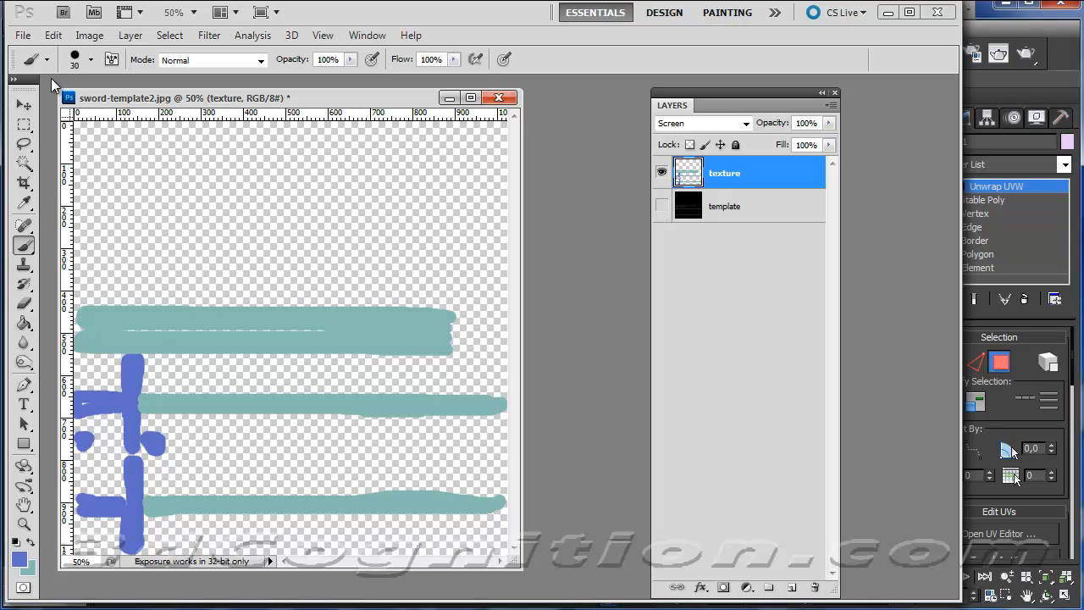
{"action": "left_click", "coordinate": [23, 35]}
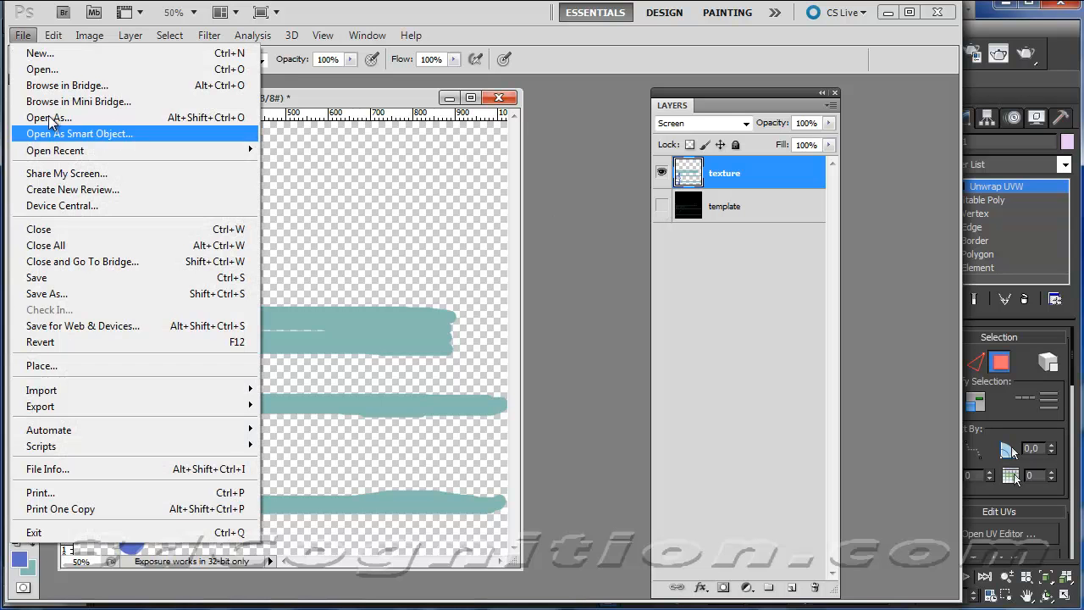
{"action": "left_click", "coordinate": [113, 295]}
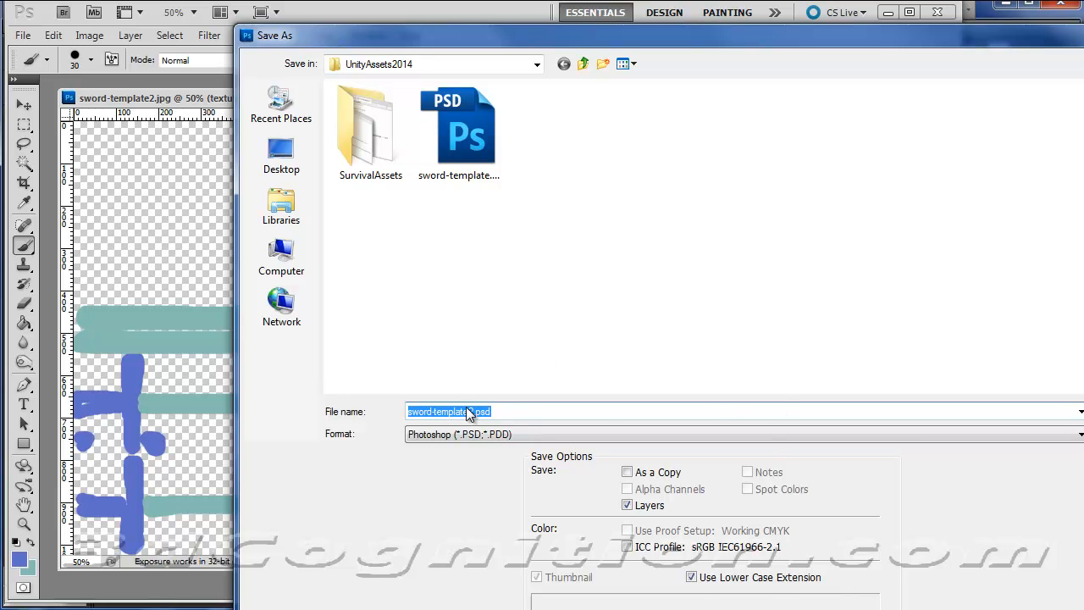
{"action": "left_click", "coordinate": [445, 411]}
{"action": "left_click_drag", "start_coordinate": [442, 411], "coordinate": [467, 412]}
{"action": "type", "text": "xture"}
{"action": "left_click", "coordinate": [1078, 434]}
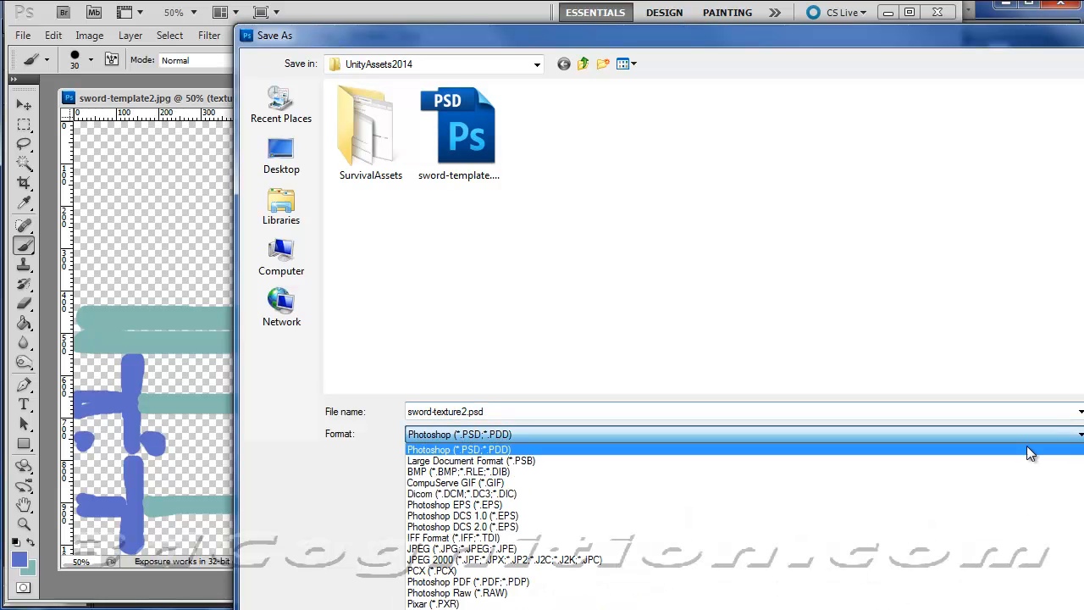
{"action": "left_click", "coordinate": [495, 549]}
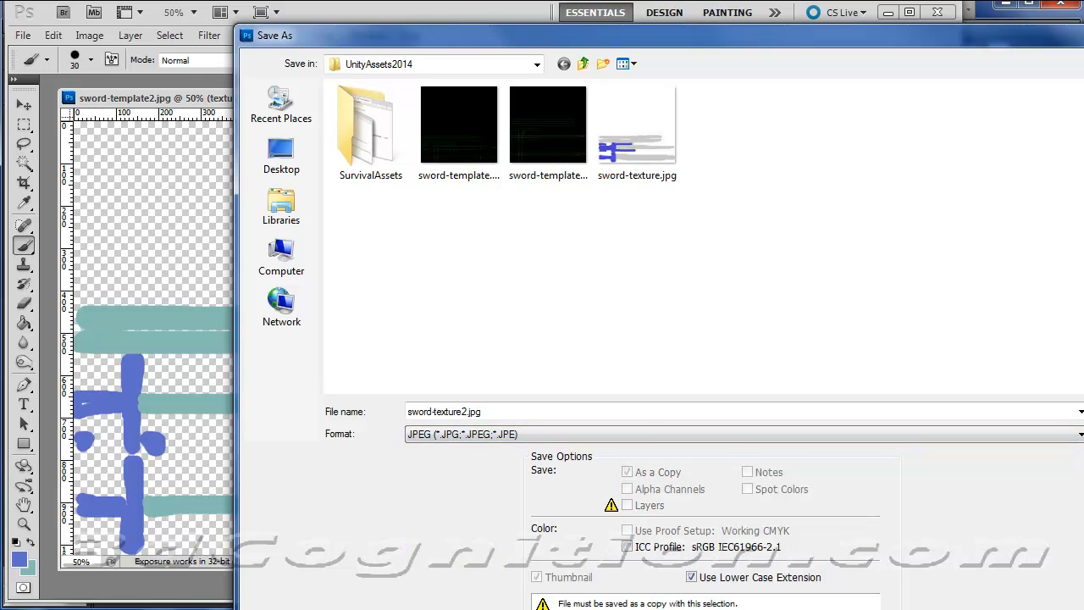
{"action": "key", "text": "Return"}
{"action": "left_click", "coordinate": [584, 235]}
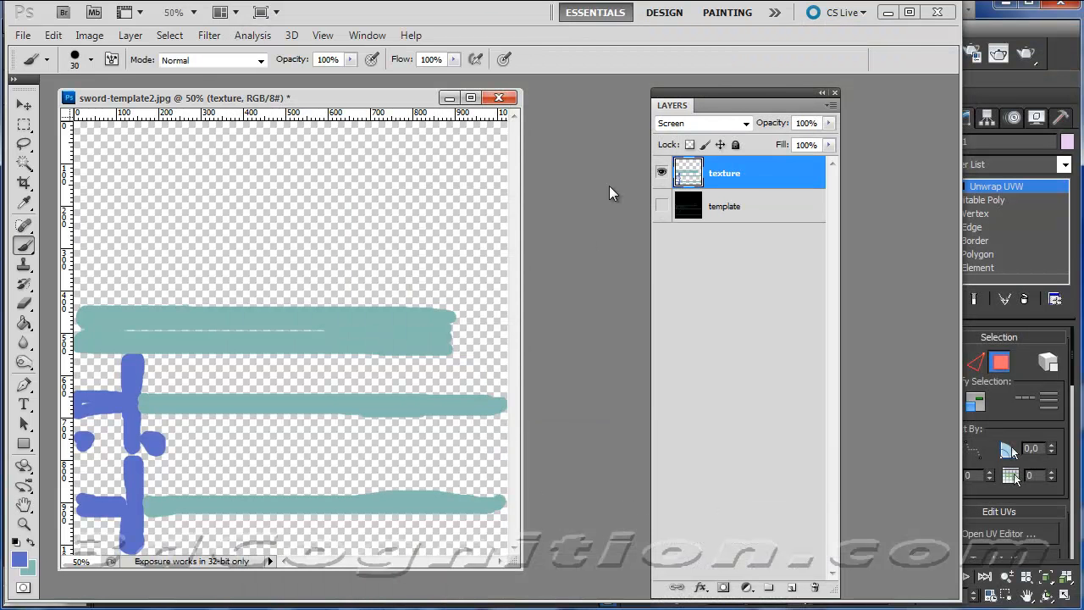
Go back to 3ds Max, close the UV editor and clear the face selection on the sword.
{"action": "left_click", "coordinate": [888, 12]}
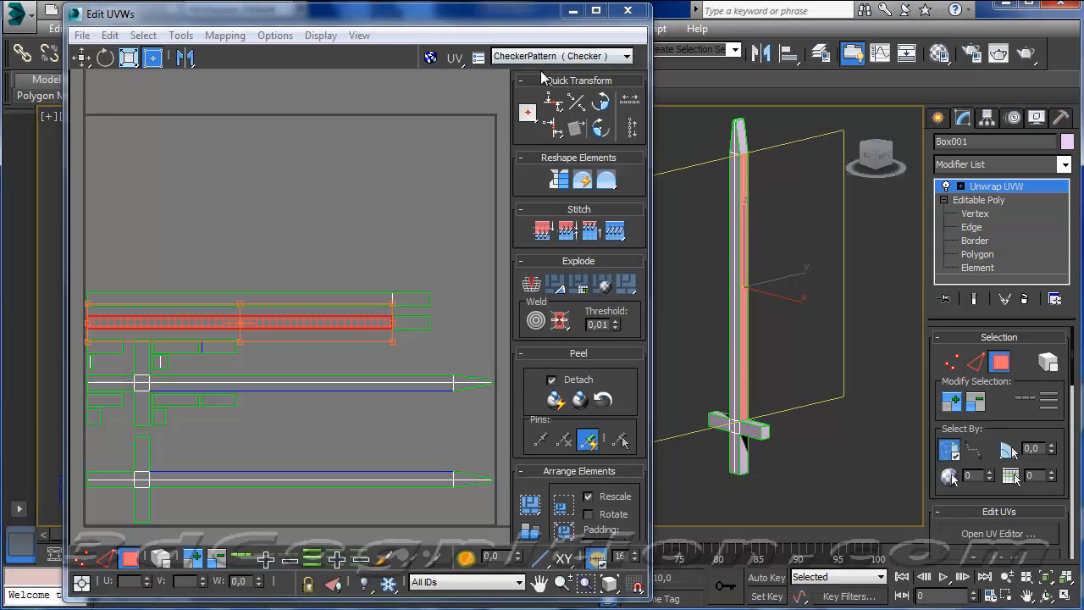
{"action": "left_click", "coordinate": [628, 10]}
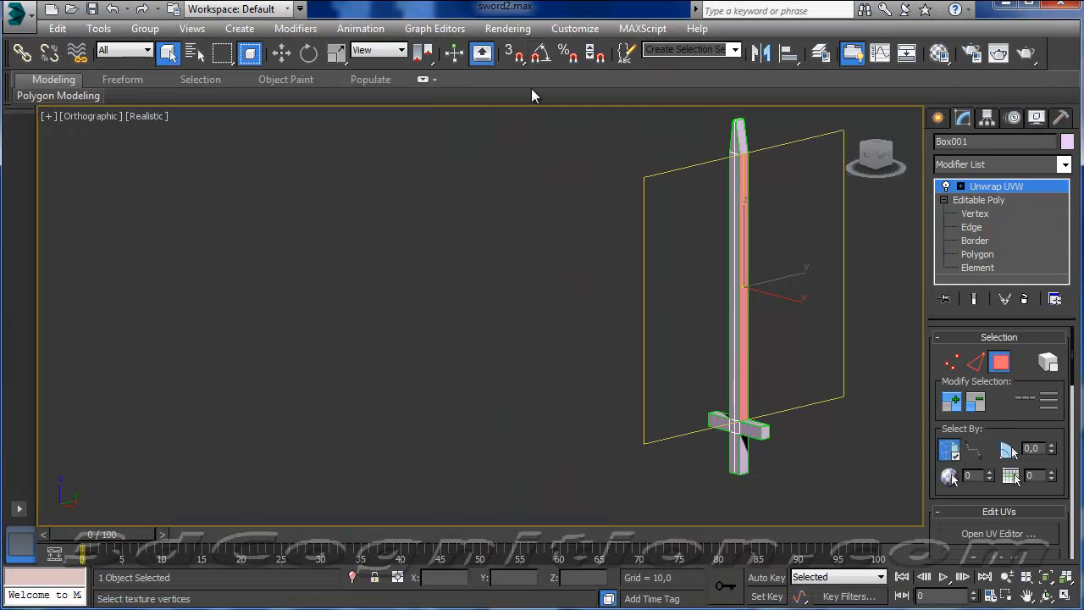
{"action": "left_click", "coordinate": [568, 286]}
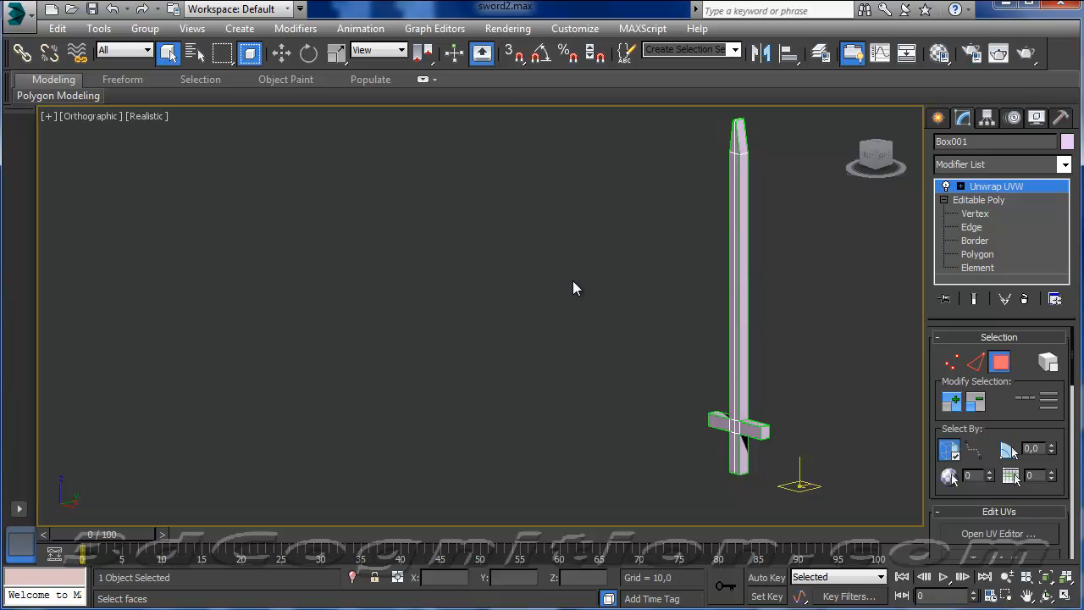
{"action": "middle_click_drag", "start_coordinate": [573, 281], "coordinate": [565, 293]}
Open the Material Editor in compact mode with the viewport set to the front view.
{"action": "key", "text": "m"}
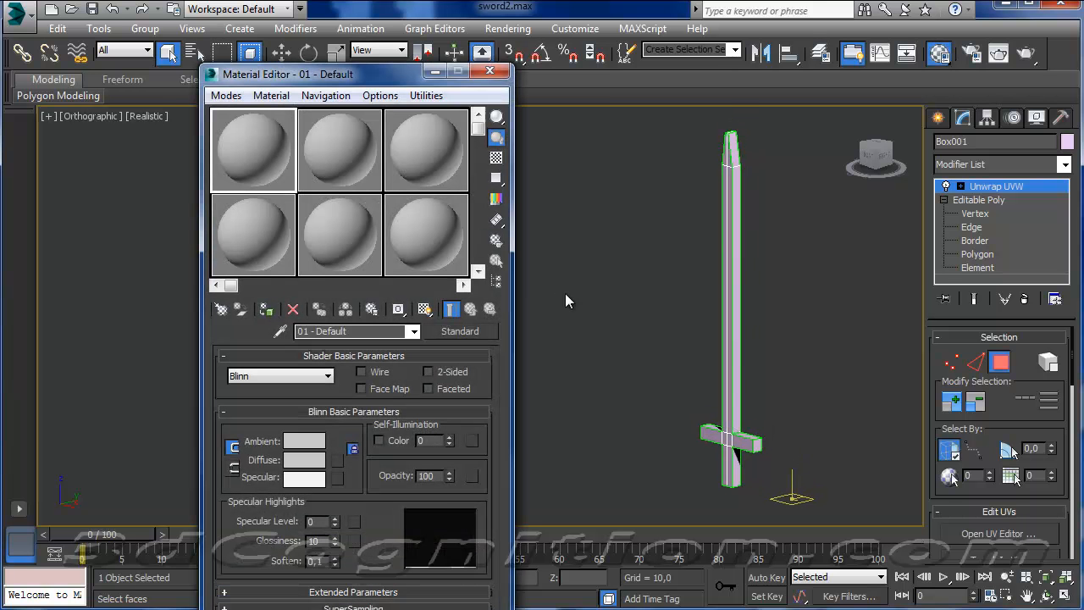
{"action": "left_click", "coordinate": [226, 95]}
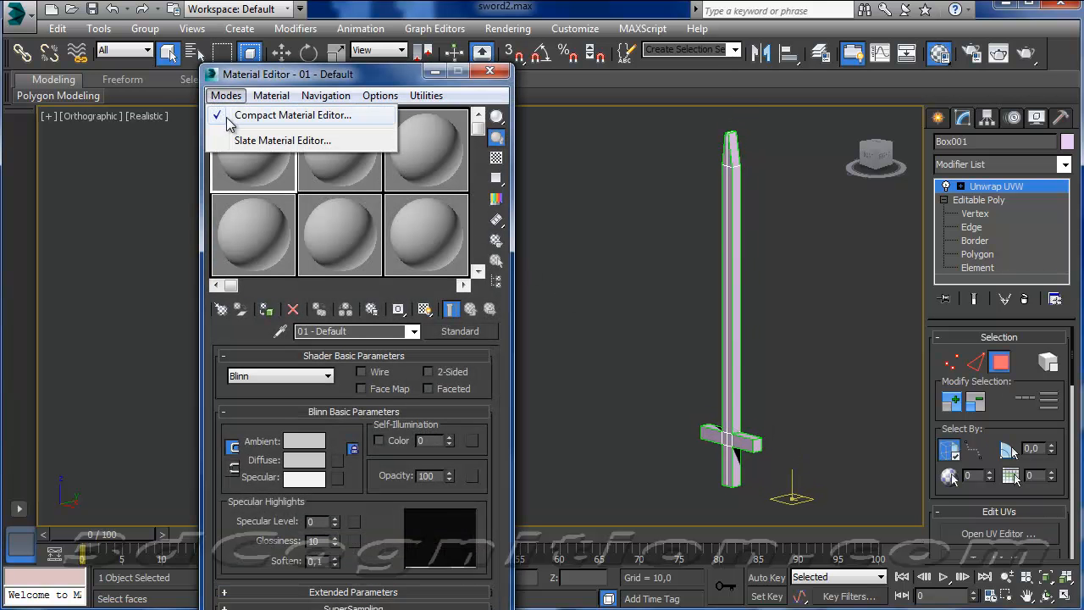
{"action": "left_click", "coordinate": [279, 120]}
{"action": "key", "text": "f"}
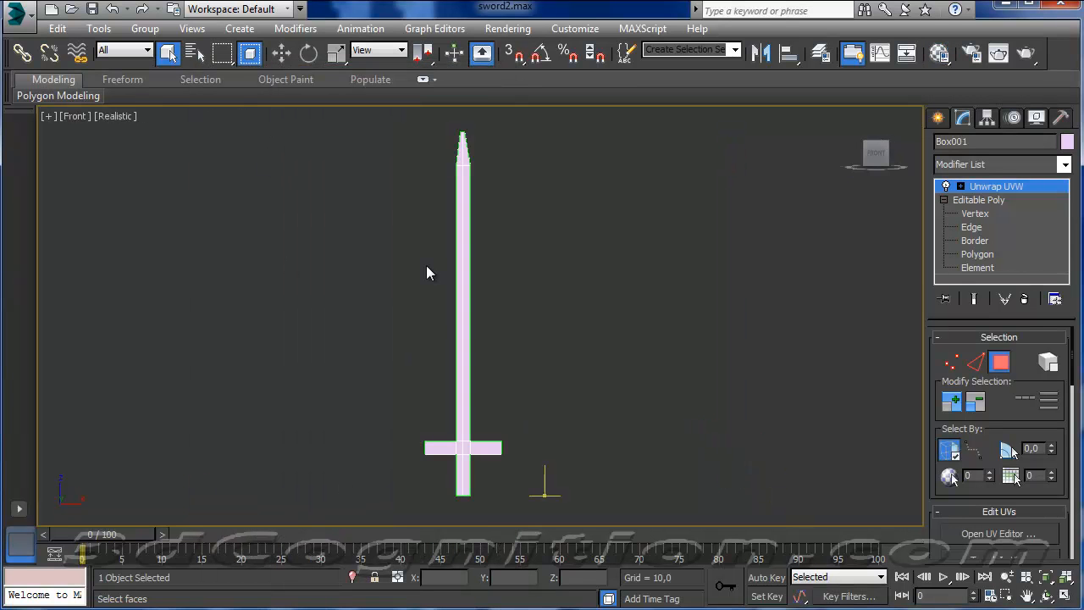
{"action": "key", "text": "m"}
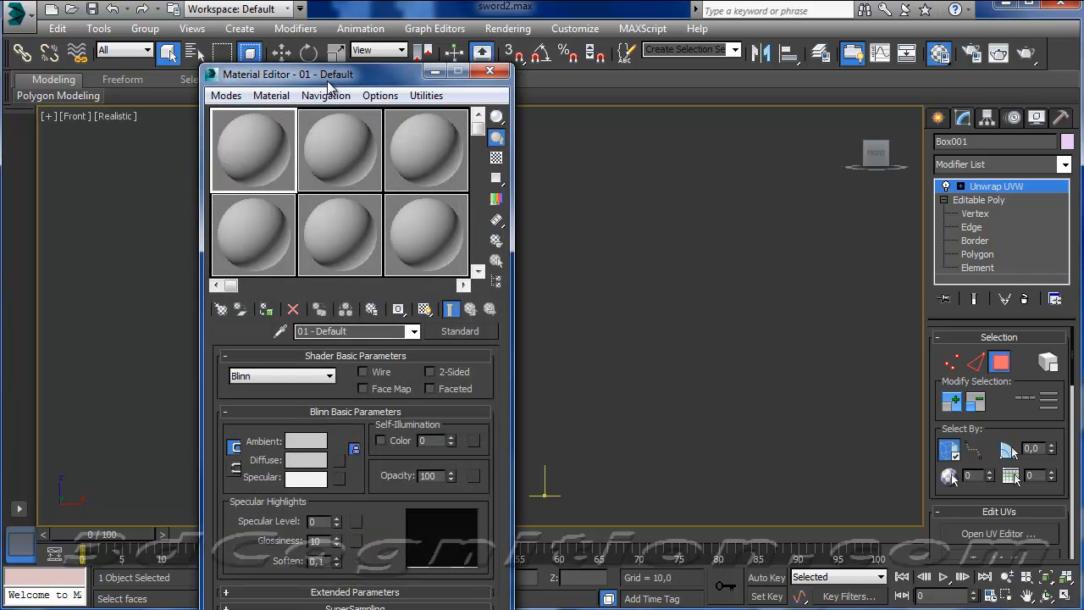
Rename the first material sword2 and load sword-texture2.jpg from the UnityAssets2014 folder as its diffuse bitmap.
{"action": "left_click_drag", "start_coordinate": [349, 331], "coordinate": [297, 331]}
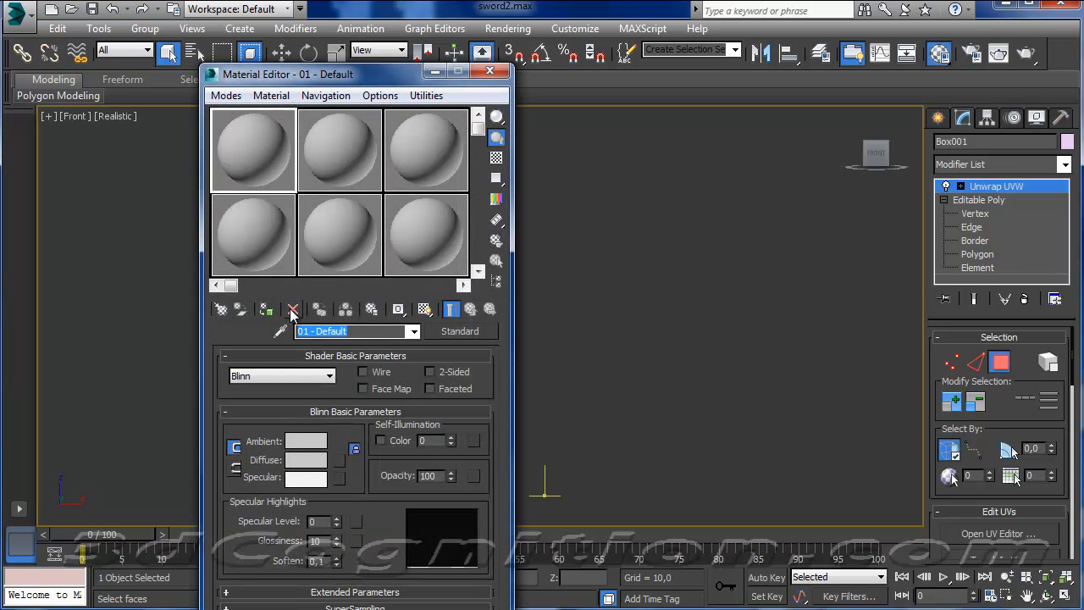
{"action": "type", "text": "sword2"}
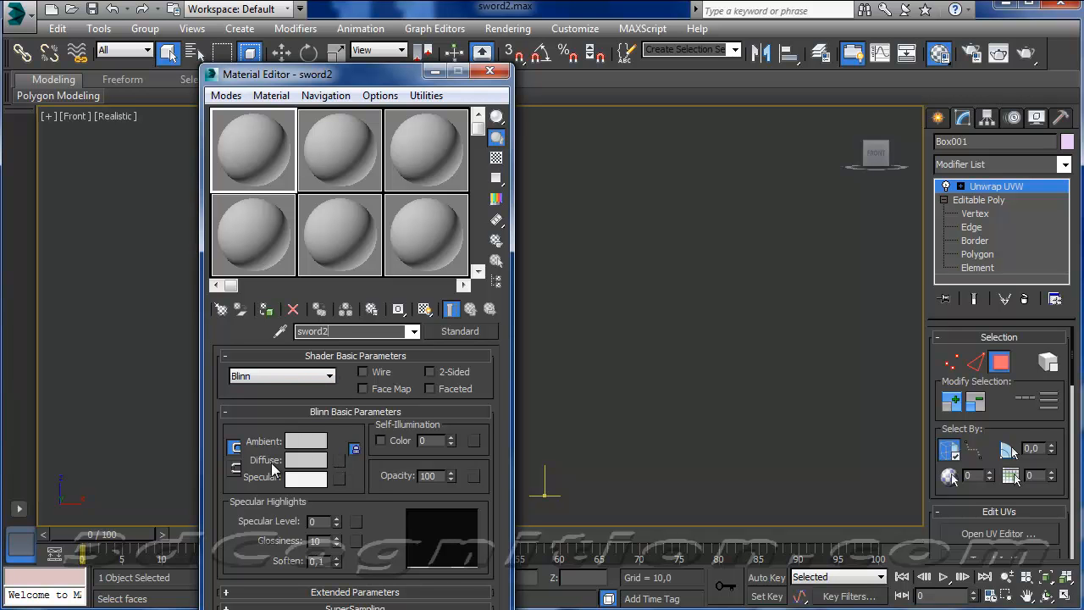
{"action": "left_click", "coordinate": [339, 461]}
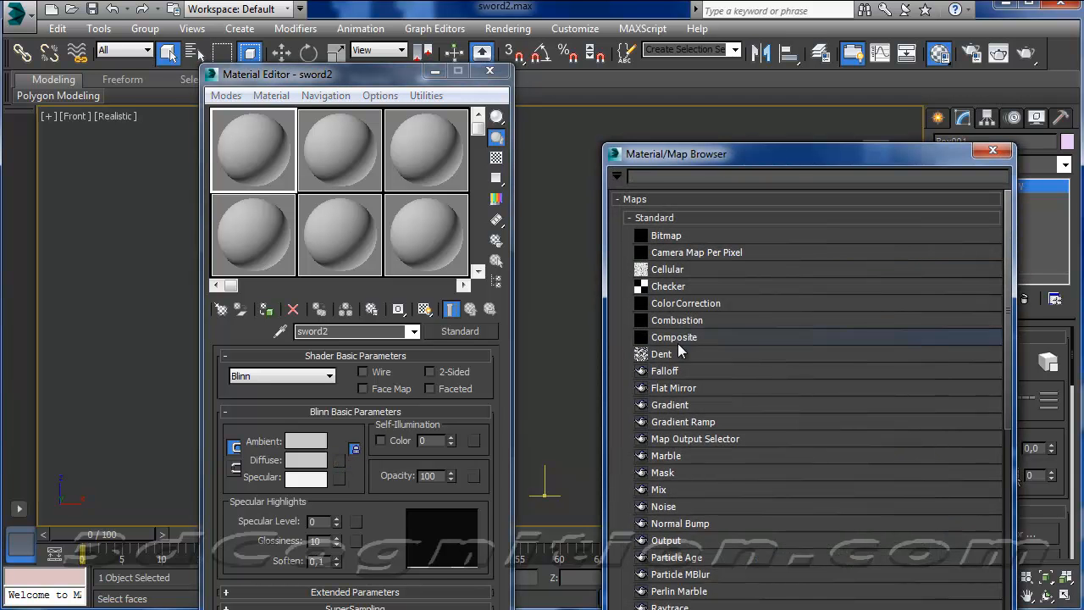
{"action": "left_click", "coordinate": [688, 240]}
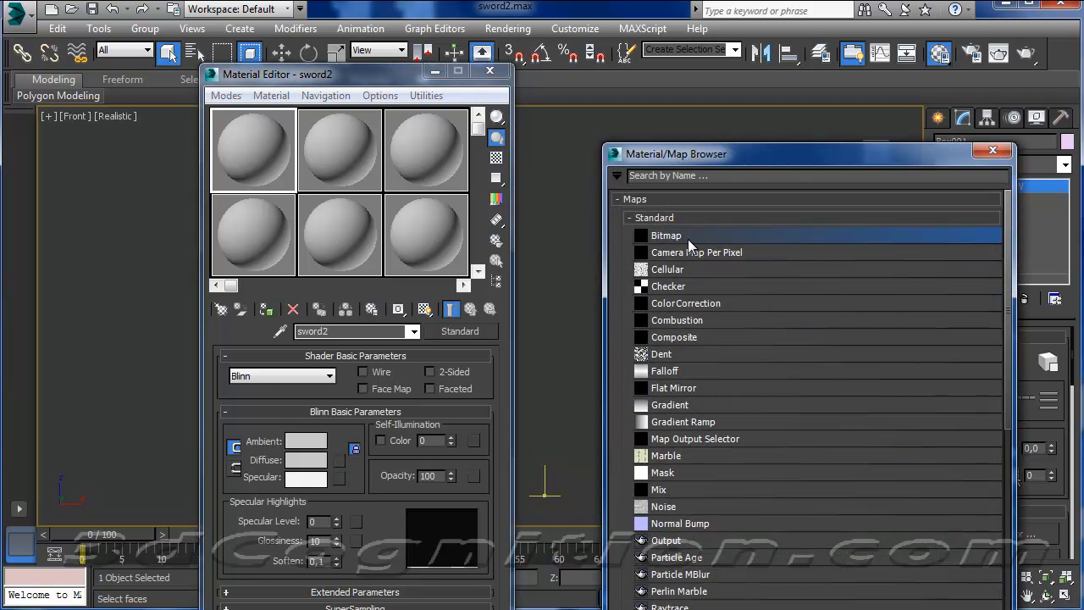
{"action": "double_click", "coordinate": [688, 235]}
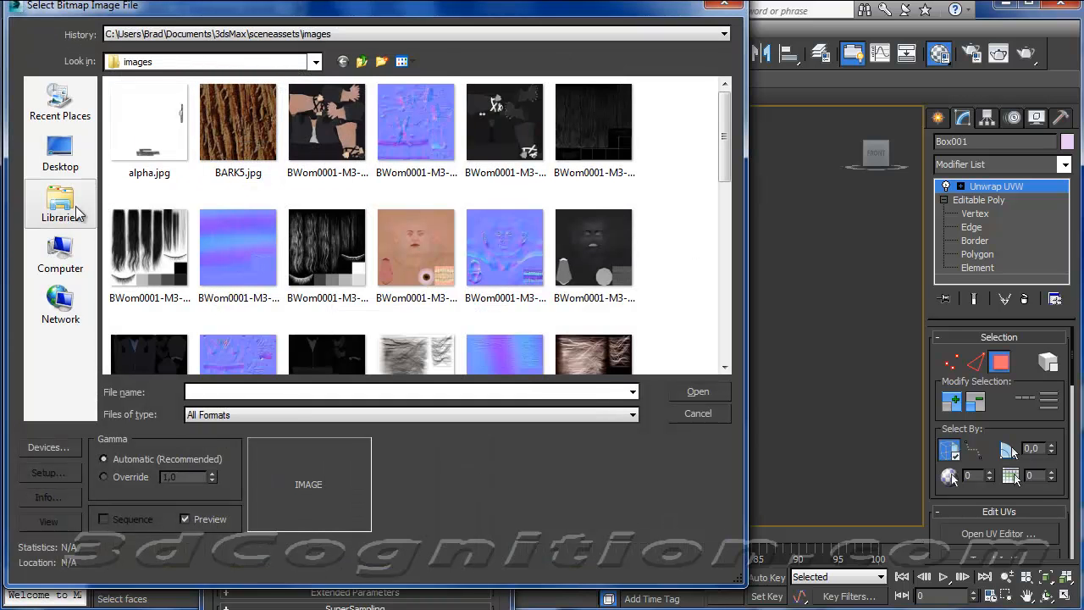
{"action": "left_click", "coordinate": [61, 258]}
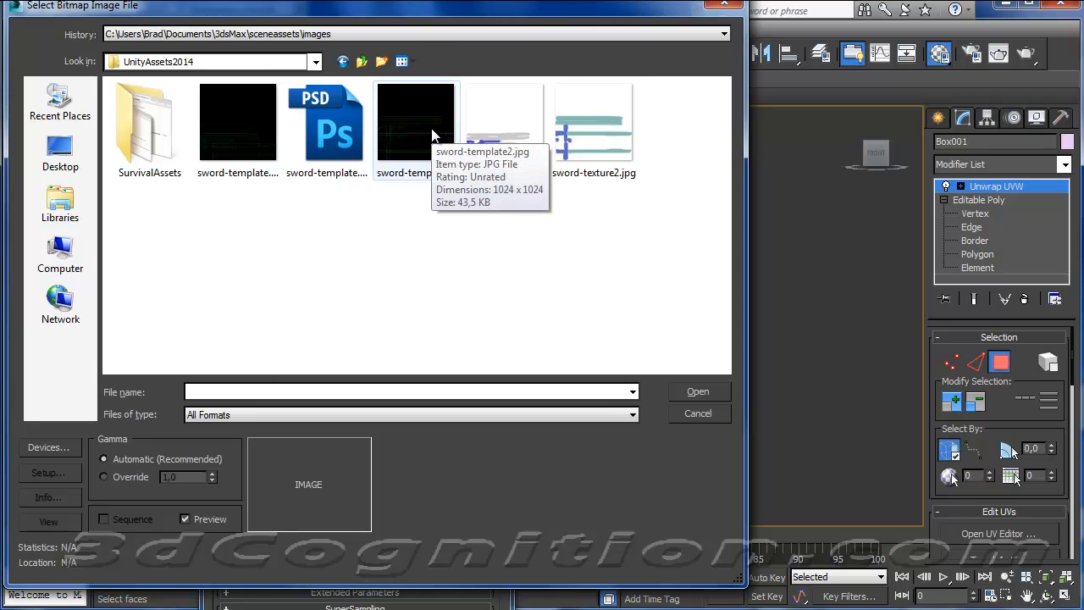
{"action": "left_click", "coordinate": [588, 140]}
{"action": "left_click", "coordinate": [697, 392]}
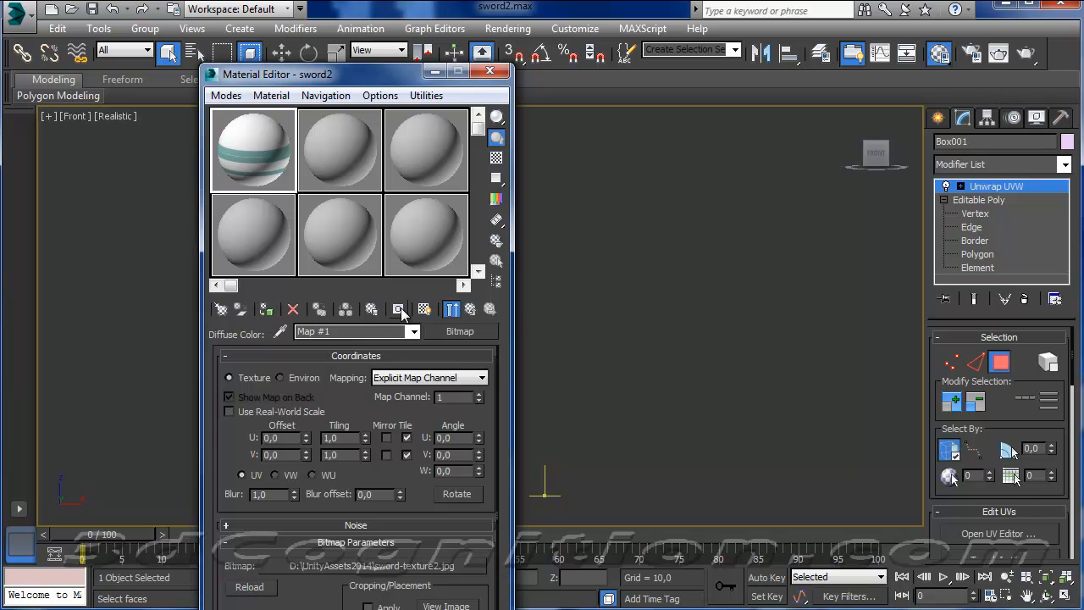
Show the sword2 texture in the viewport, apply the material to the sword and close the Material Editor.
{"action": "left_click", "coordinate": [425, 310]}
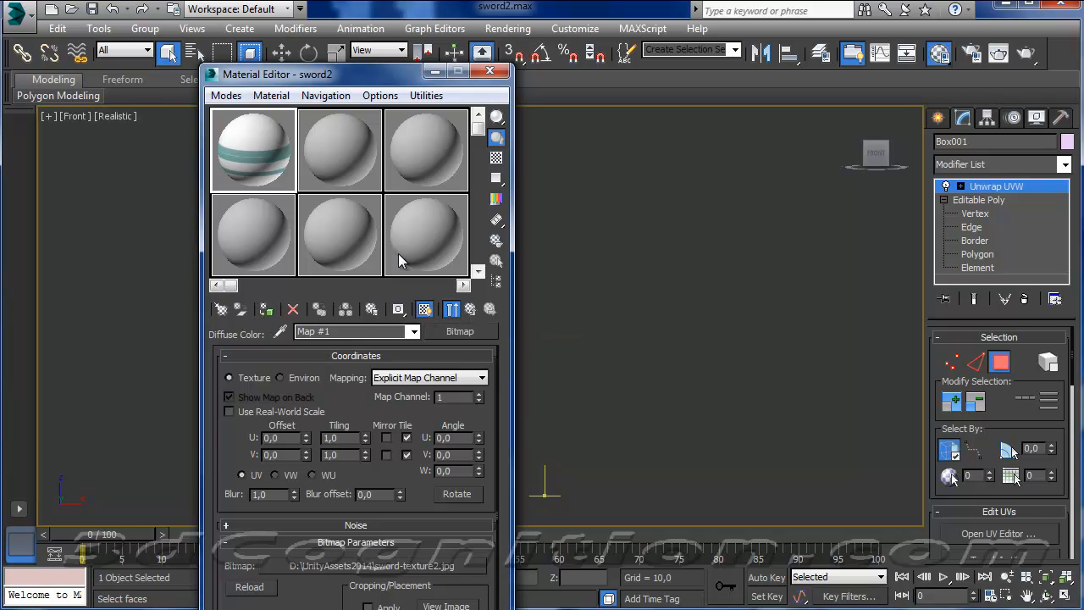
{"action": "left_click_drag", "start_coordinate": [413, 75], "coordinate": [265, 77]}
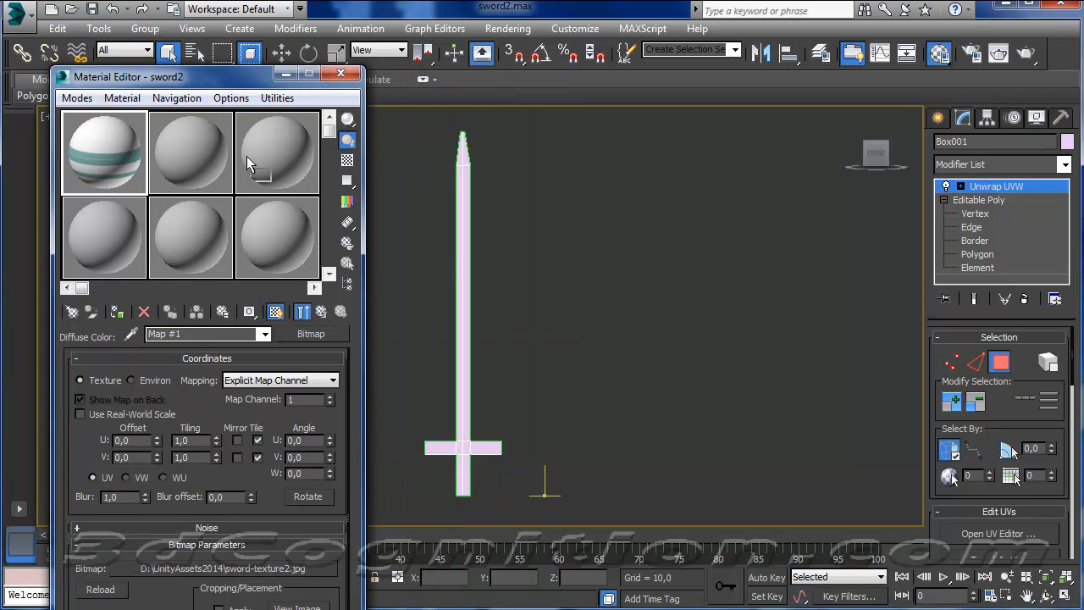
{"action": "left_click_drag", "start_coordinate": [105, 152], "coordinate": [464, 282]}
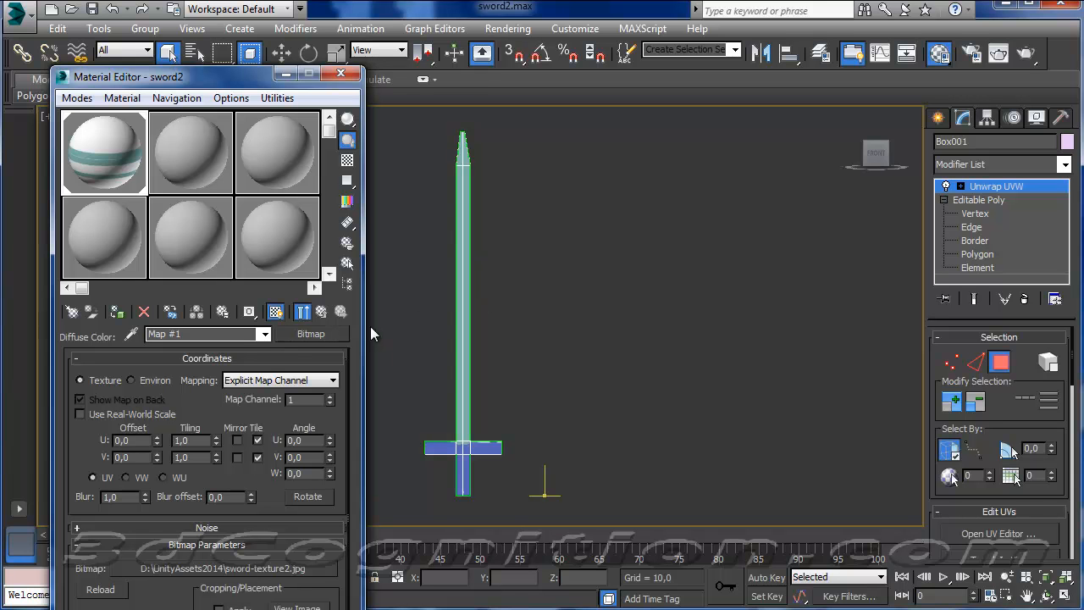
{"action": "left_click", "coordinate": [342, 75]}
{"action": "middle_click_drag", "start_coordinate": [507, 333], "coordinate": [455, 361], "text": "alt"}
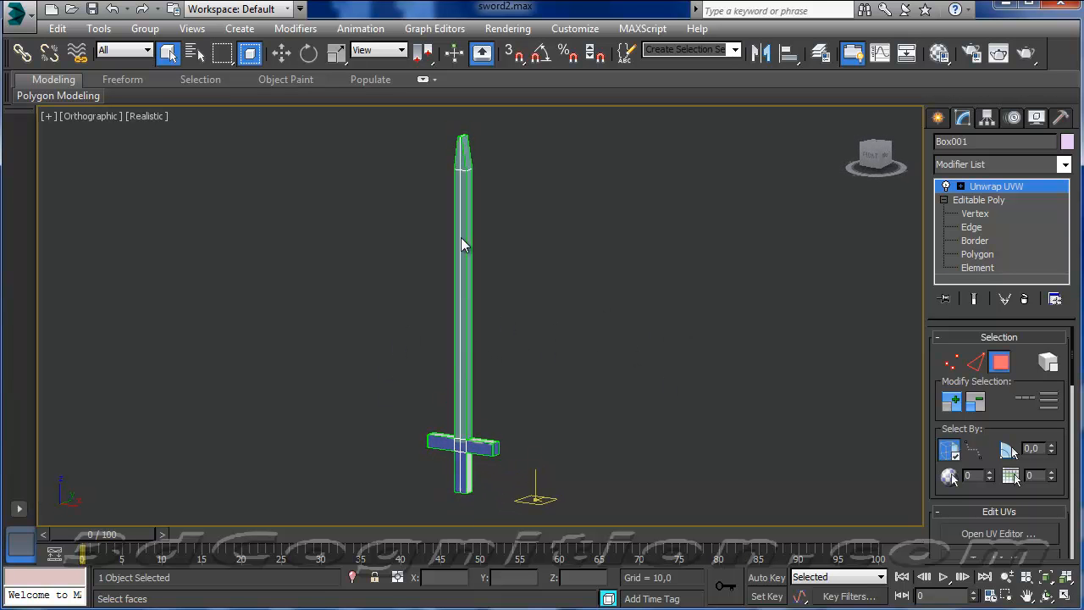
Leave the polygon selection level of the Unwrap UVW modifier and save the scene.
{"action": "left_click", "coordinate": [20, 17]}
{"action": "left_click", "coordinate": [60, 165]}
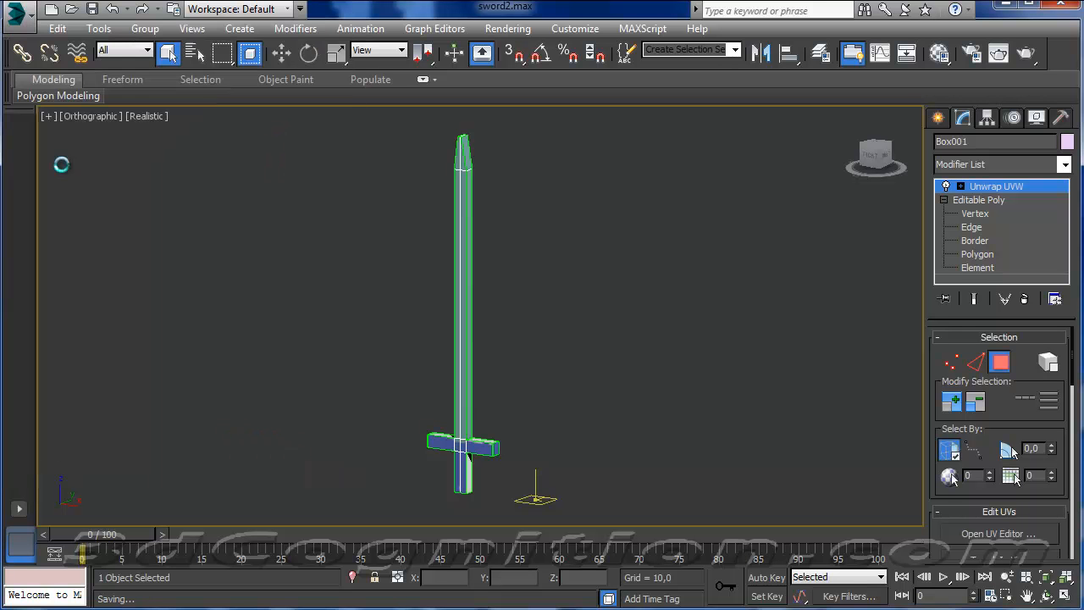
{"action": "left_click", "coordinate": [32, 25]}
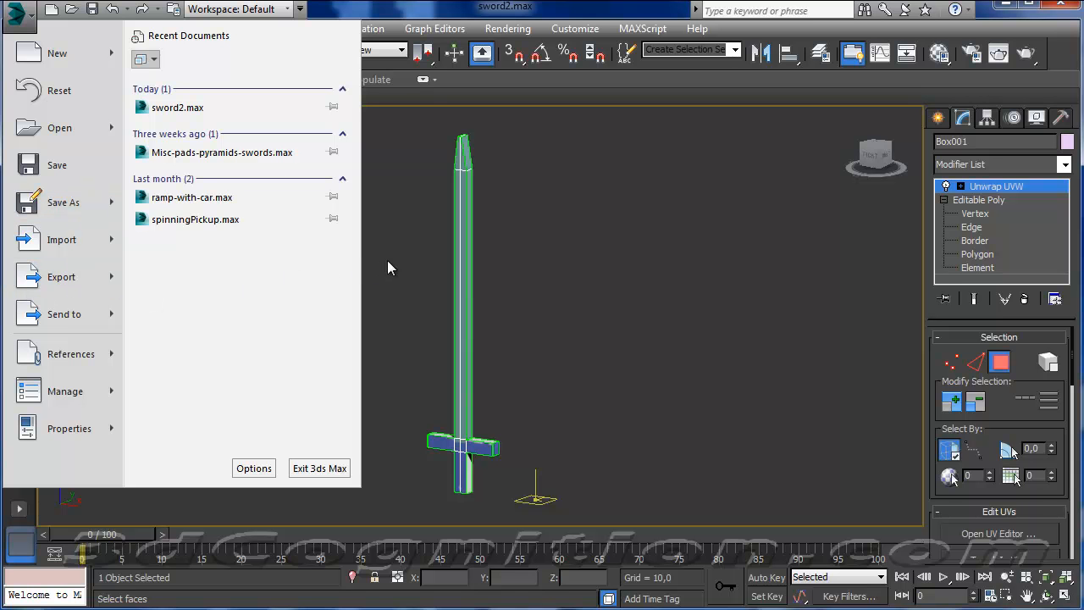
{"action": "left_click", "coordinate": [751, 362]}
{"action": "left_click", "coordinate": [988, 363]}
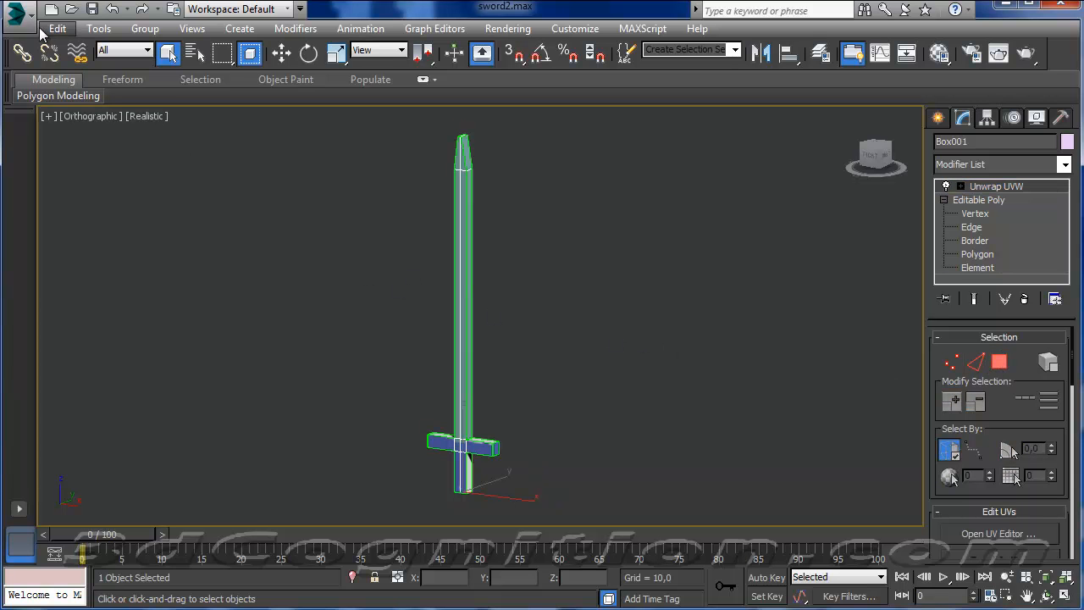
{"action": "left_click", "coordinate": [17, 13]}
{"action": "left_click", "coordinate": [51, 159]}
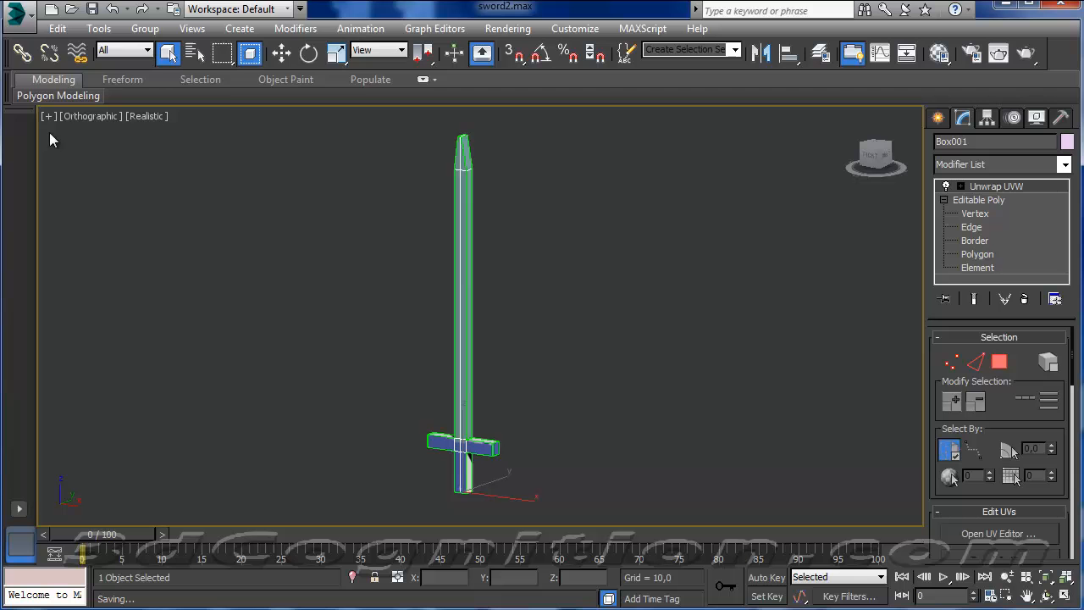
Export only the selected sword as an FBX file named sword2 into the UnityAssets2014 folder, keeping the current export options.
{"action": "left_click", "coordinate": [17, 13]}
{"action": "mouse_move", "coordinate": [93, 282]}
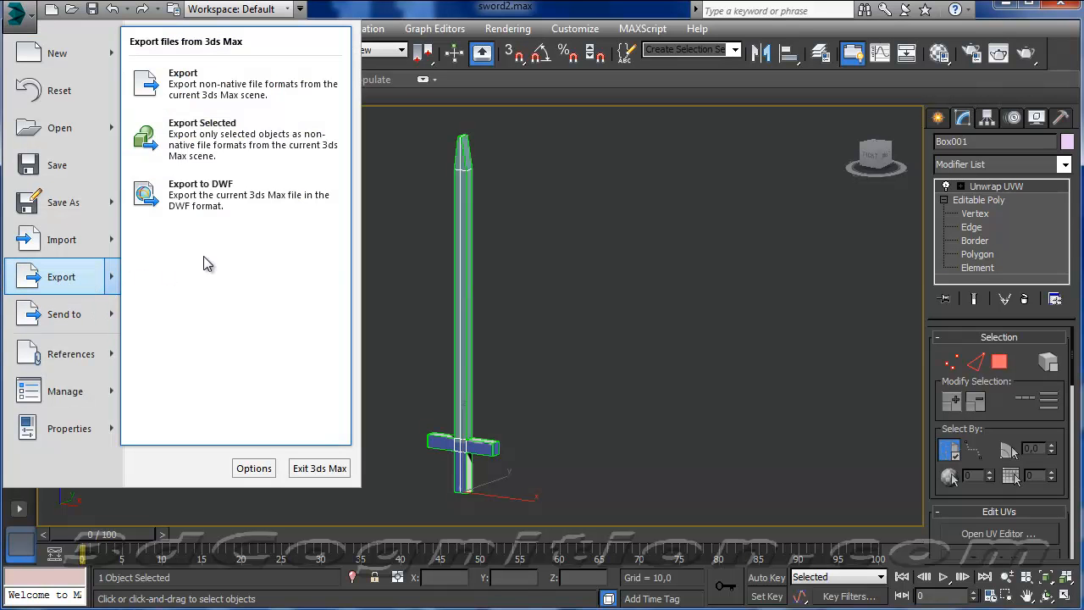
{"action": "left_click", "coordinate": [258, 140]}
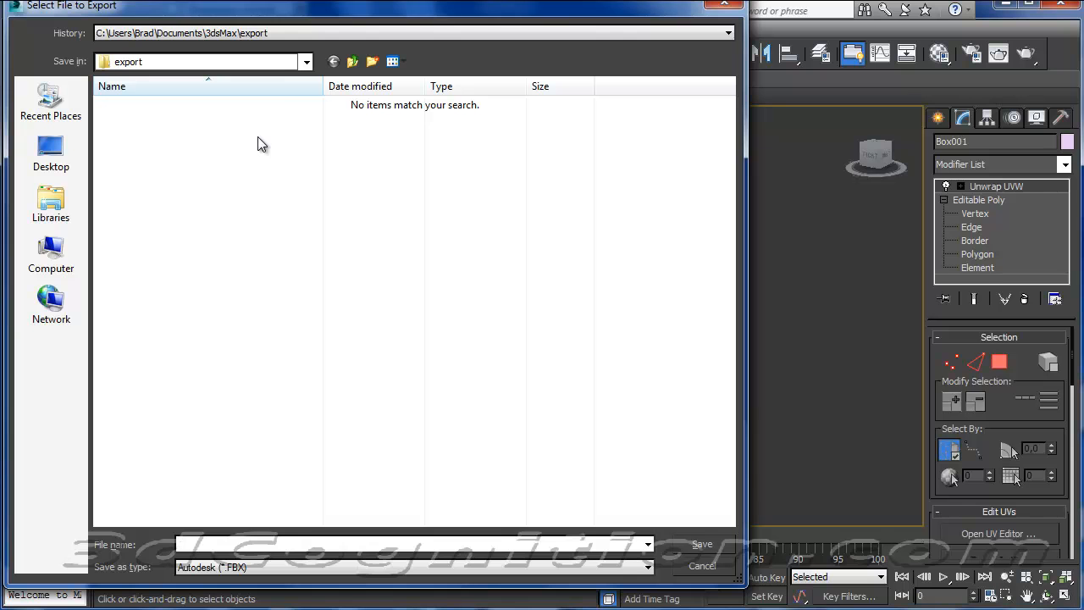
{"action": "left_click", "coordinate": [50, 254]}
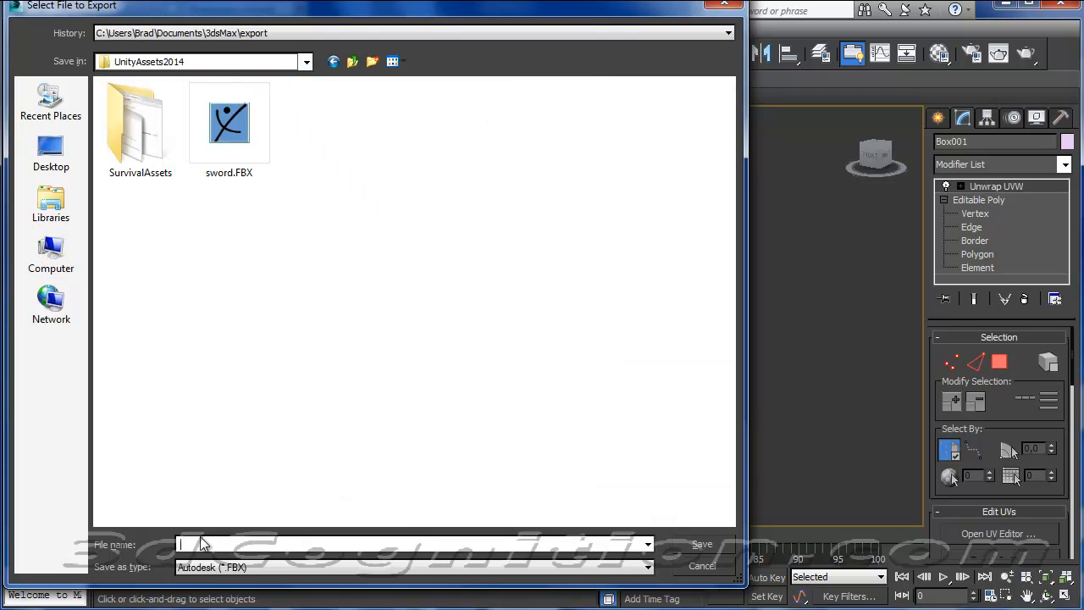
{"action": "type", "text": "swor"}
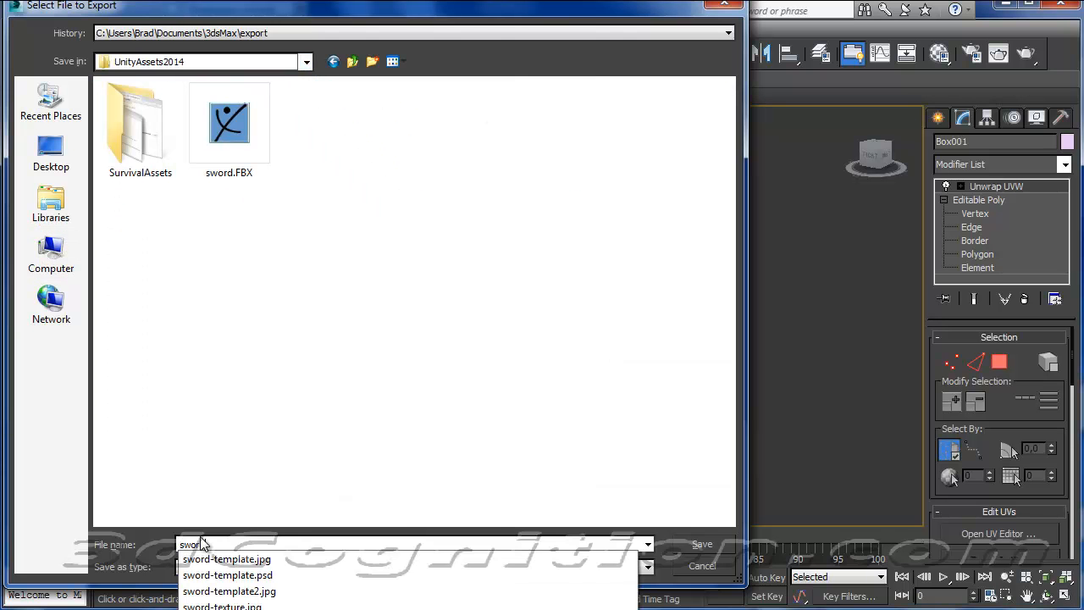
{"action": "type", "text": "d2"}
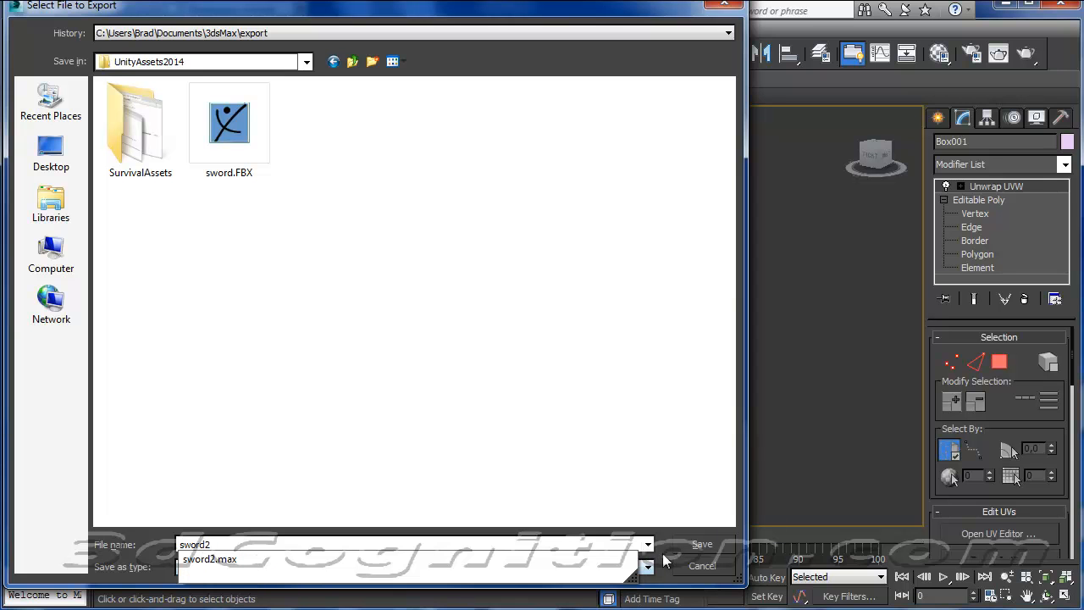
{"action": "left_click", "coordinate": [665, 553]}
{"action": "left_click", "coordinate": [712, 544]}
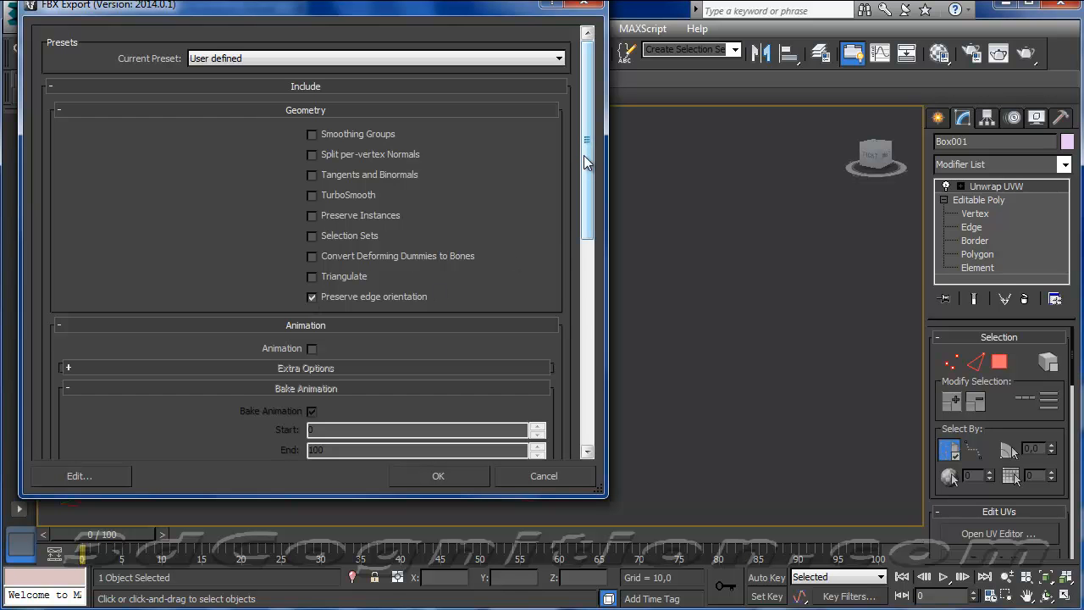
{"action": "left_click_drag", "start_coordinate": [582, 160], "coordinate": [581, 243]}
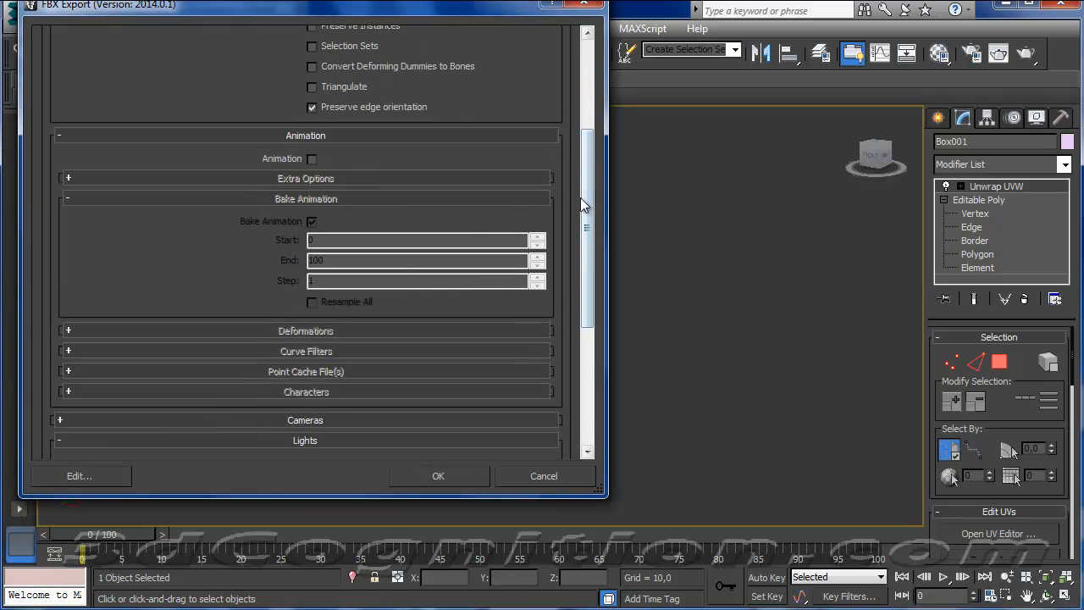
{"action": "left_click_drag", "start_coordinate": [582, 192], "coordinate": [525, 373]}
{"action": "left_click", "coordinate": [437, 475]}
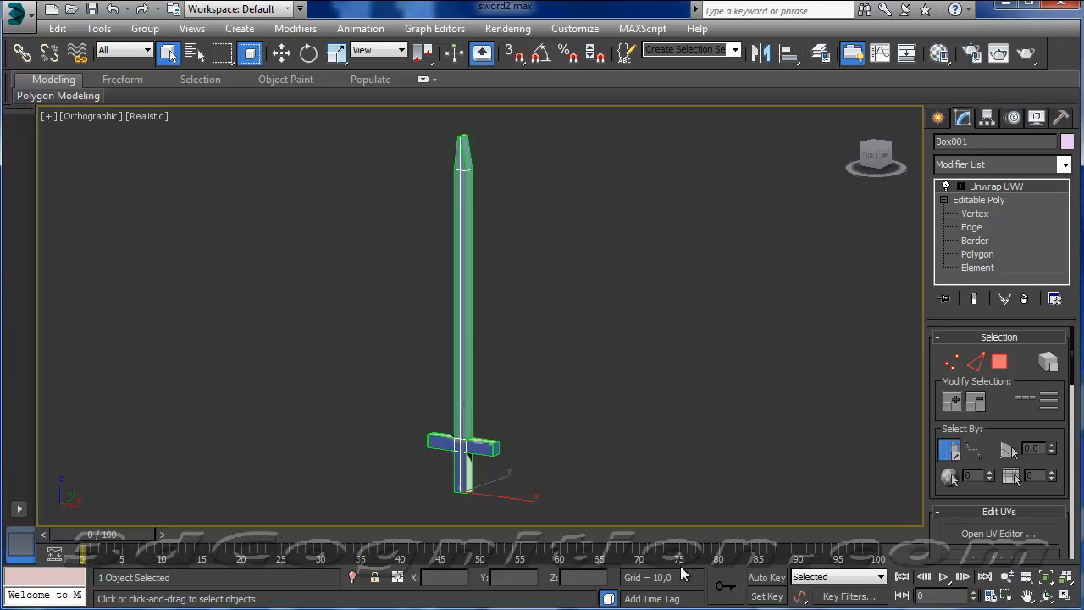
With Auto Key and Angle Snap turned on, rotate the sword a full 360 degrees about Z at frame 100.
{"action": "left_click_drag", "start_coordinate": [88, 538], "coordinate": [49, 502]}
{"action": "key", "text": "q"}
{"action": "left_click", "coordinate": [773, 577]}
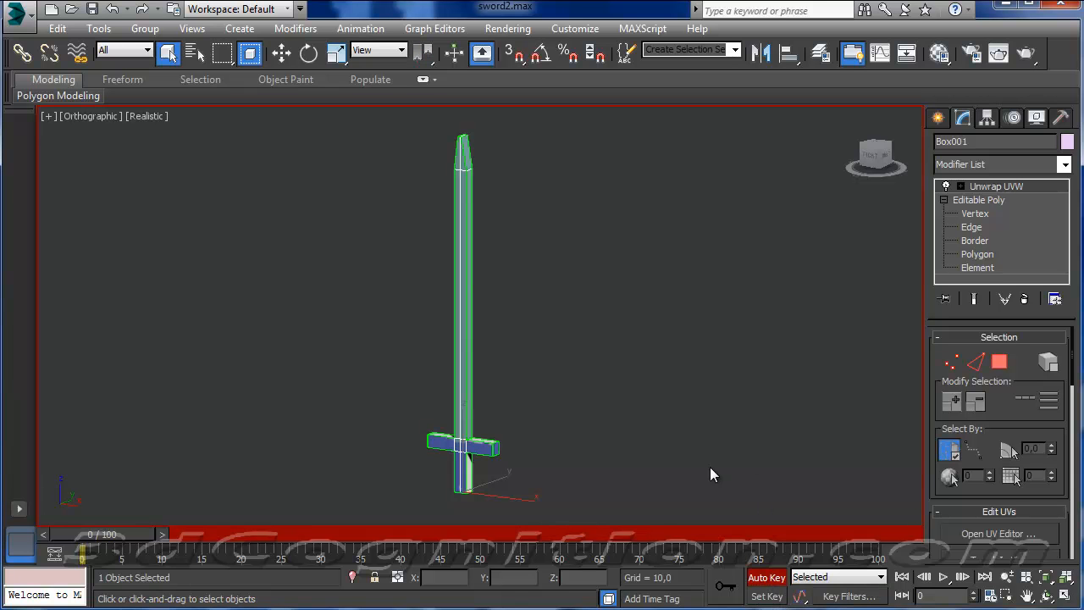
{"action": "left_click", "coordinate": [539, 56]}
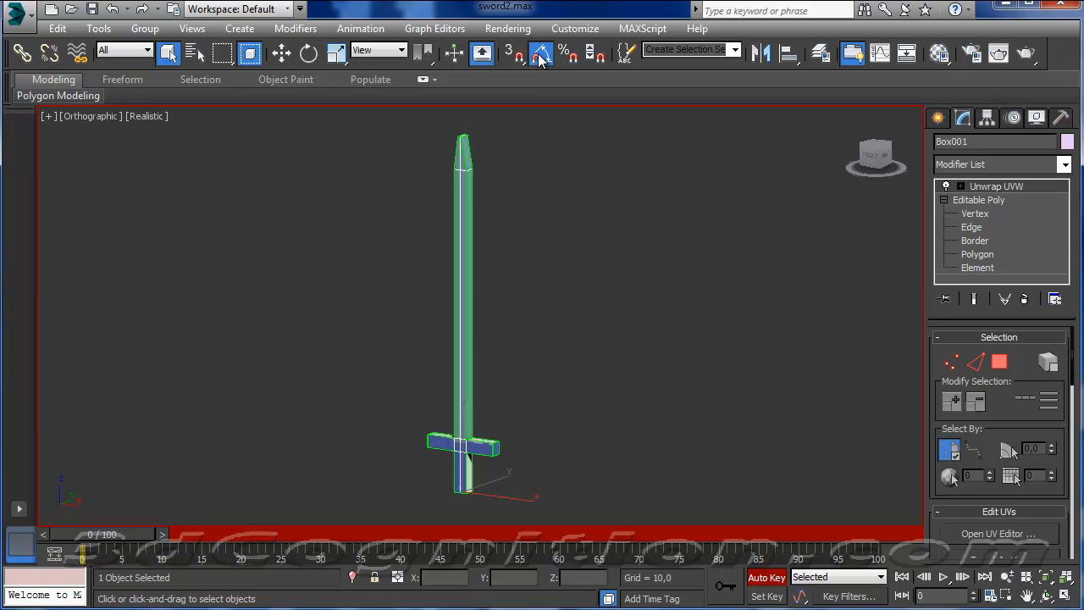
{"action": "left_click", "coordinate": [308, 53]}
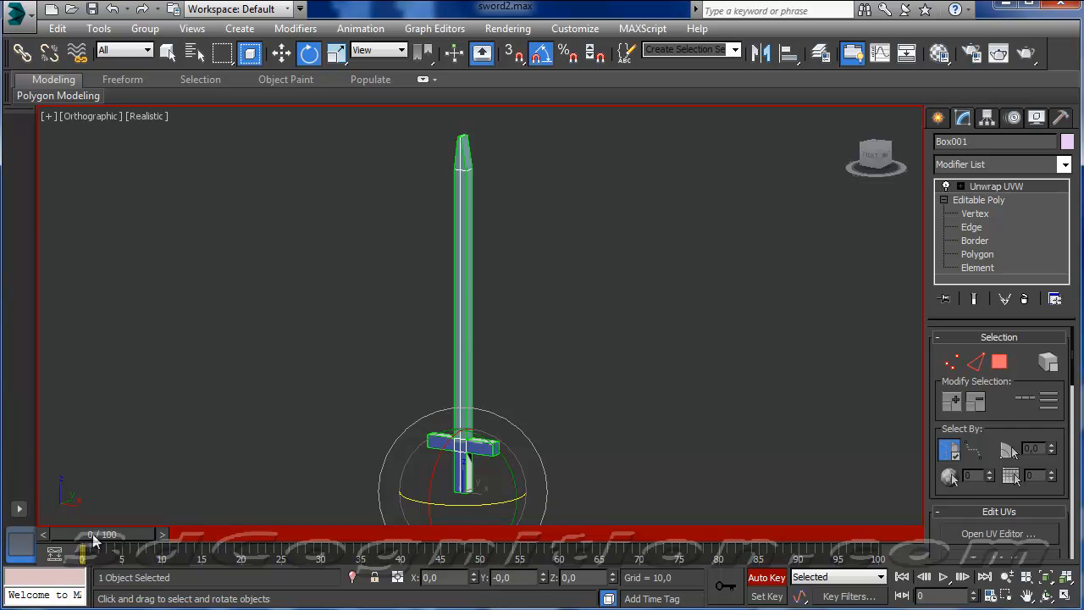
{"action": "left_click_drag", "start_coordinate": [93, 540], "coordinate": [859, 530]}
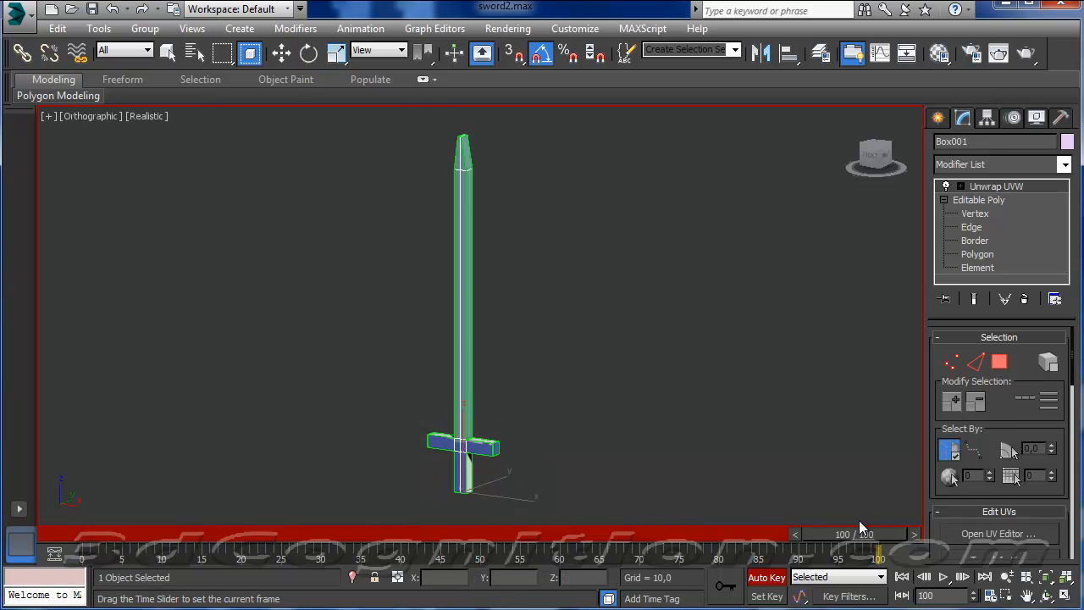
{"action": "left_click_drag", "start_coordinate": [447, 505], "coordinate": [747, 464]}
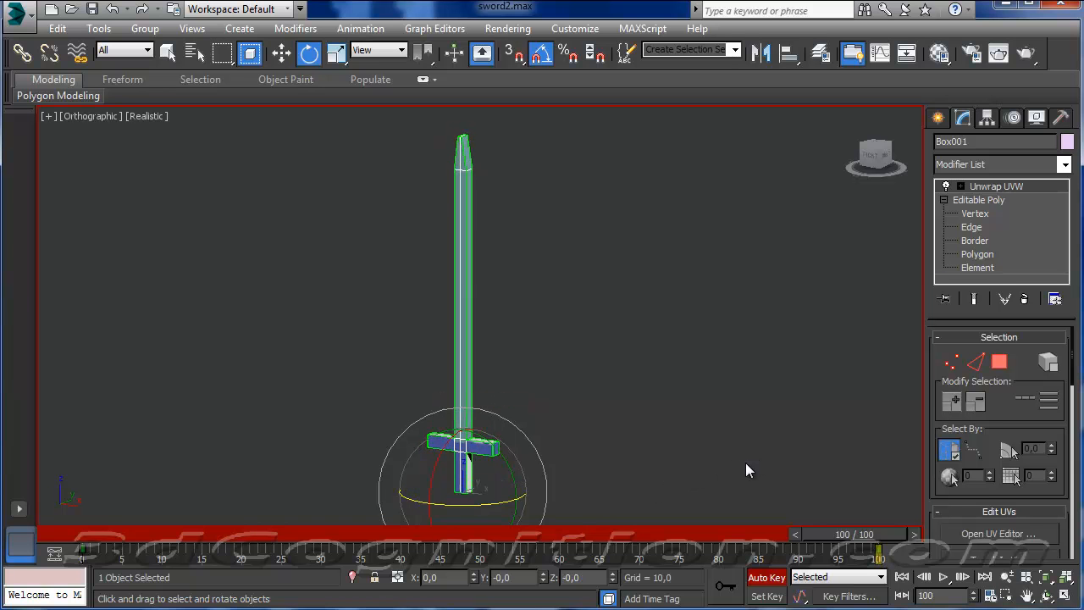
Play the rotation animation from frame 0, stop it and turn off Auto Key.
{"action": "left_click_drag", "start_coordinate": [804, 537], "coordinate": [48, 515]}
{"action": "key", "text": "e"}
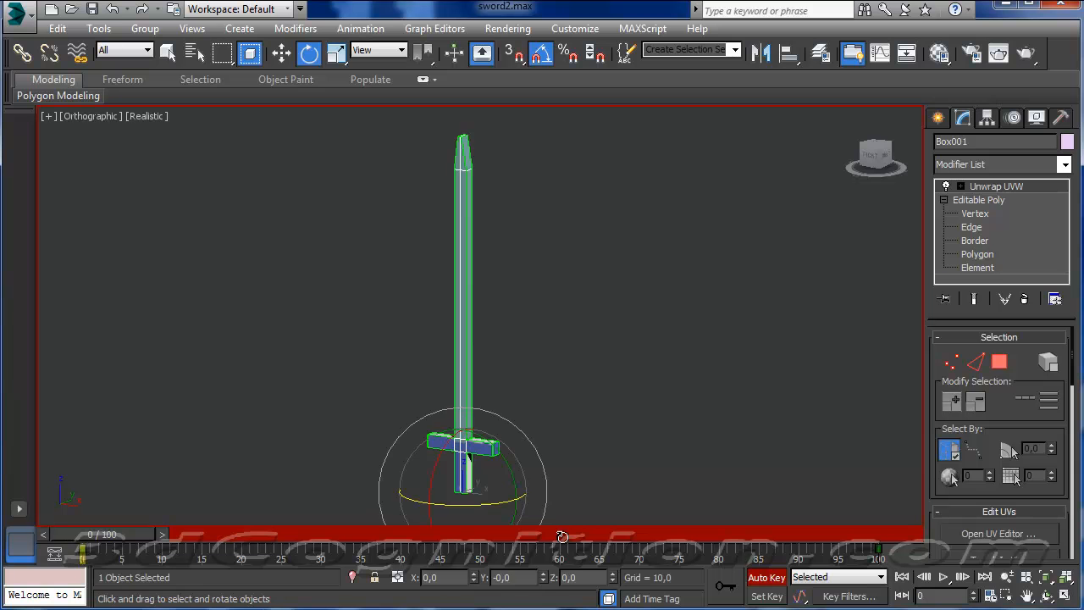
{"action": "left_click", "coordinate": [943, 577]}
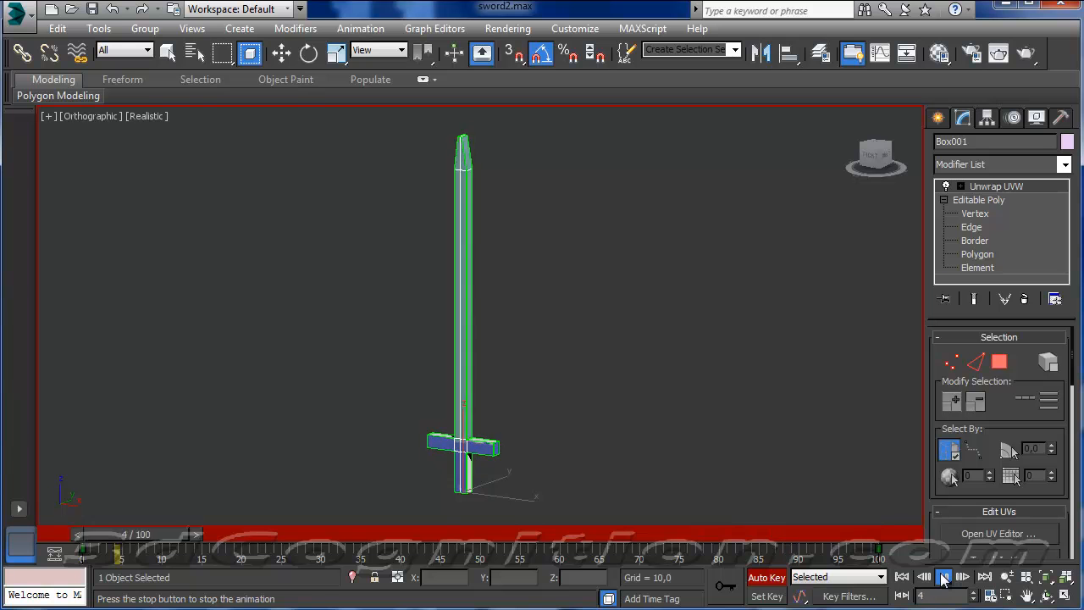
{"action": "left_click", "coordinate": [943, 577]}
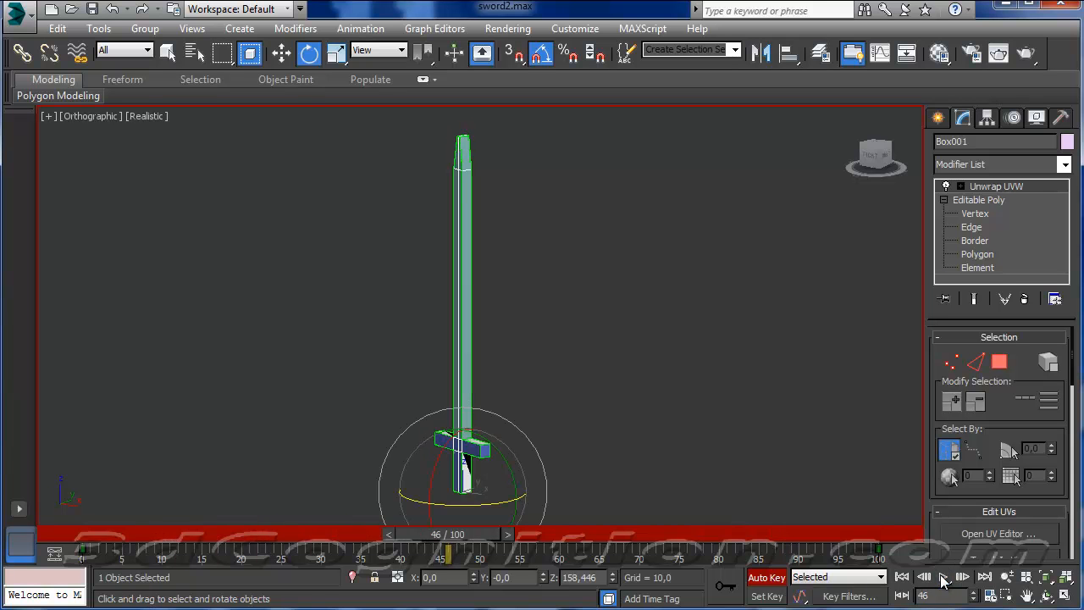
{"action": "left_click", "coordinate": [776, 579]}
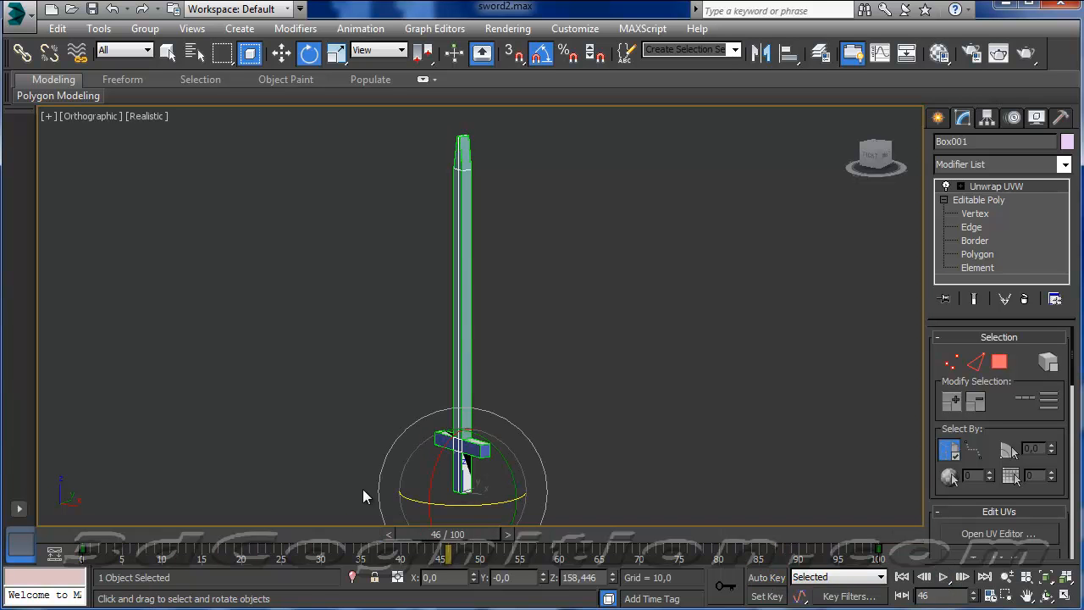
Open the Curve Editor for the sword and enlarge its window to show the whole rotation curve.
{"action": "right_click", "coordinate": [459, 367]}
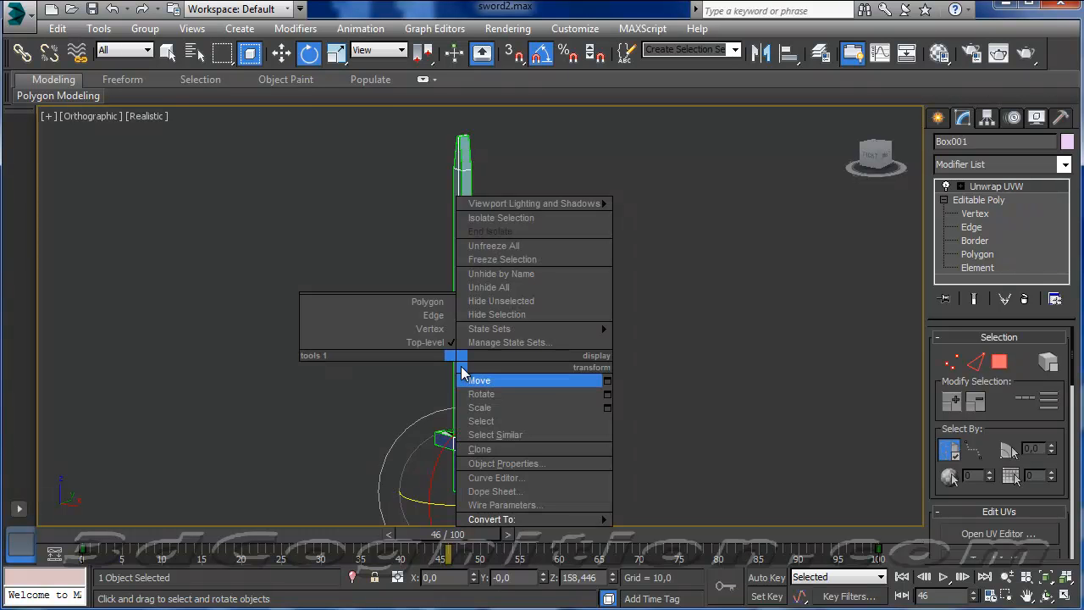
{"action": "left_click", "coordinate": [514, 477]}
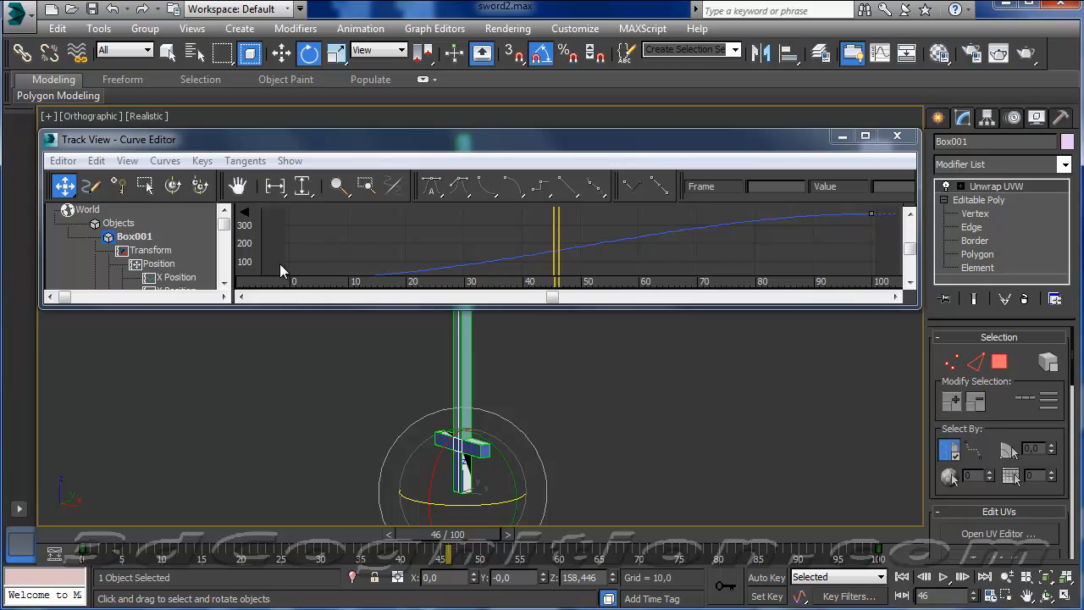
{"action": "left_click_drag", "start_coordinate": [353, 302], "coordinate": [353, 452]}
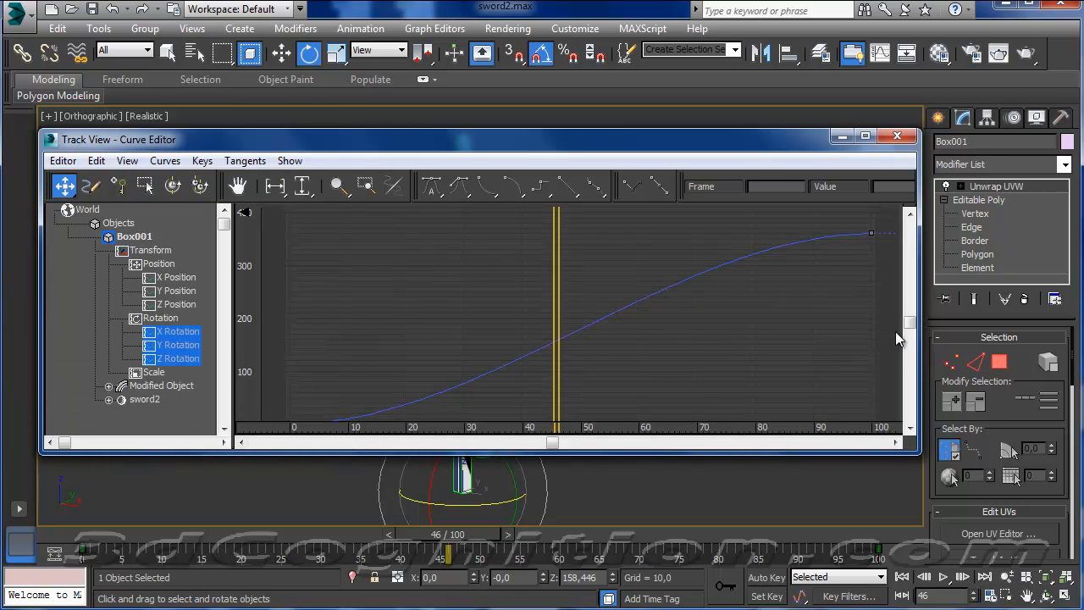
Select all of the sword's rotation keys in the curve graph and set their tangents to linear.
{"action": "left_click_drag", "start_coordinate": [910, 327], "coordinate": [910, 335]}
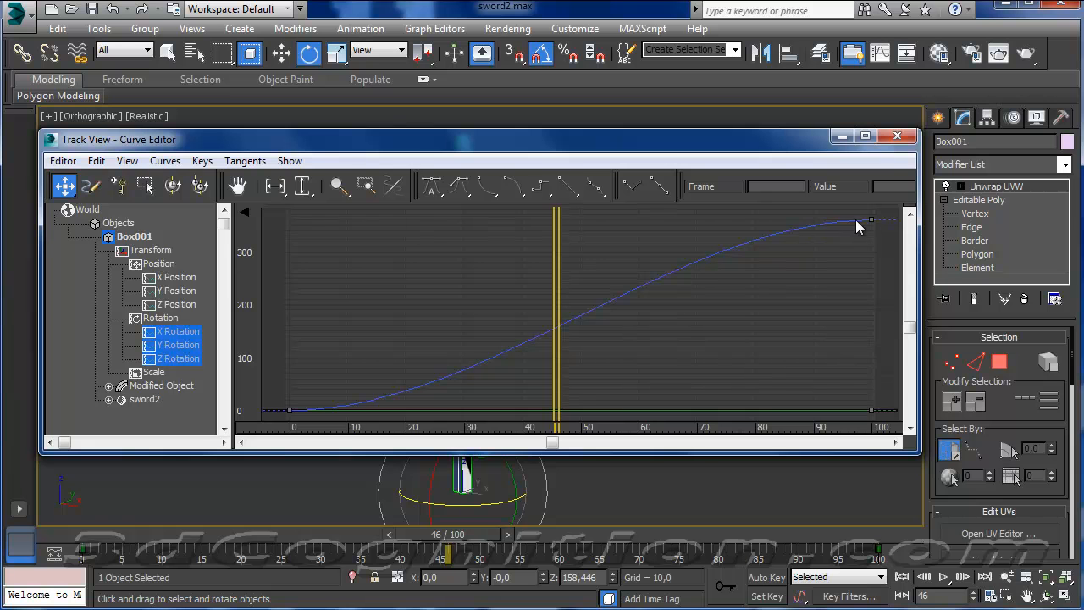
{"action": "left_click_drag", "start_coordinate": [878, 221], "coordinate": [877, 222]}
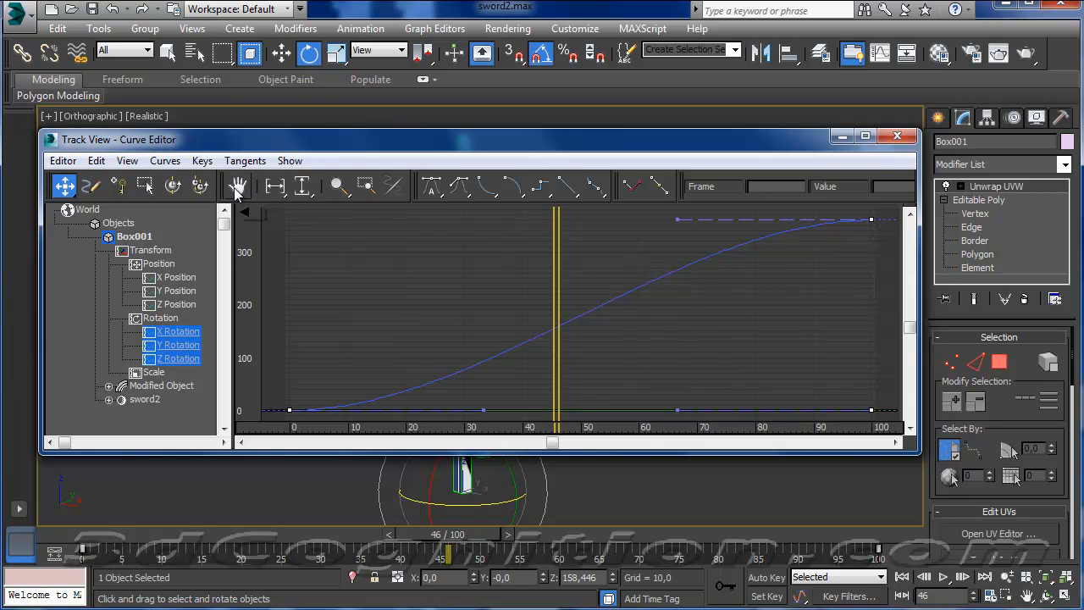
{"action": "left_click", "coordinate": [568, 187]}
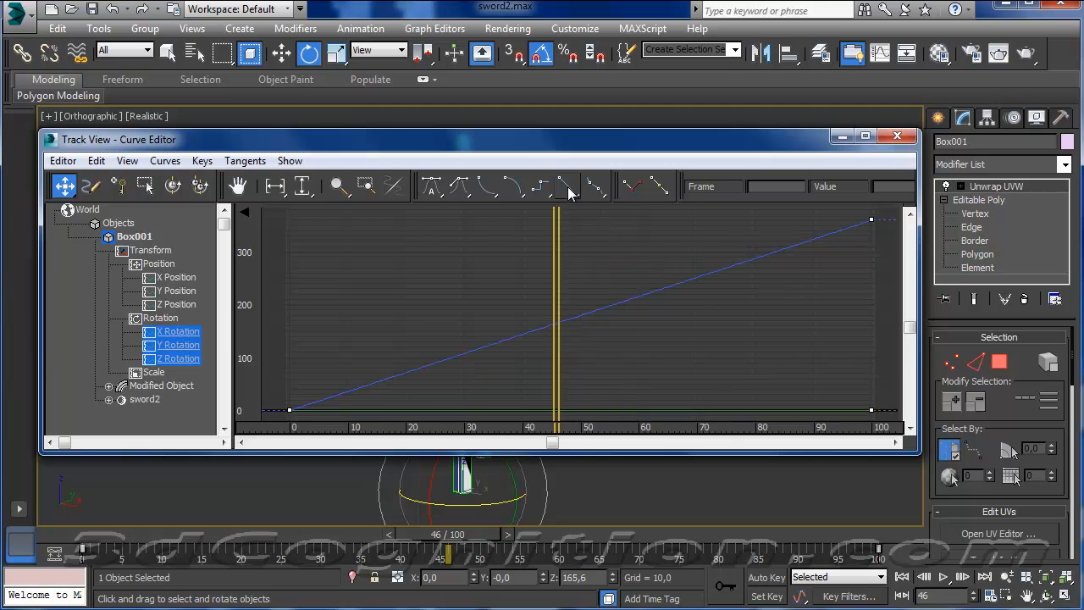
Close the Curve Editor, play the sword's rotation animation and stop it.
{"action": "left_click", "coordinate": [895, 138]}
{"action": "left_click", "coordinate": [941, 577]}
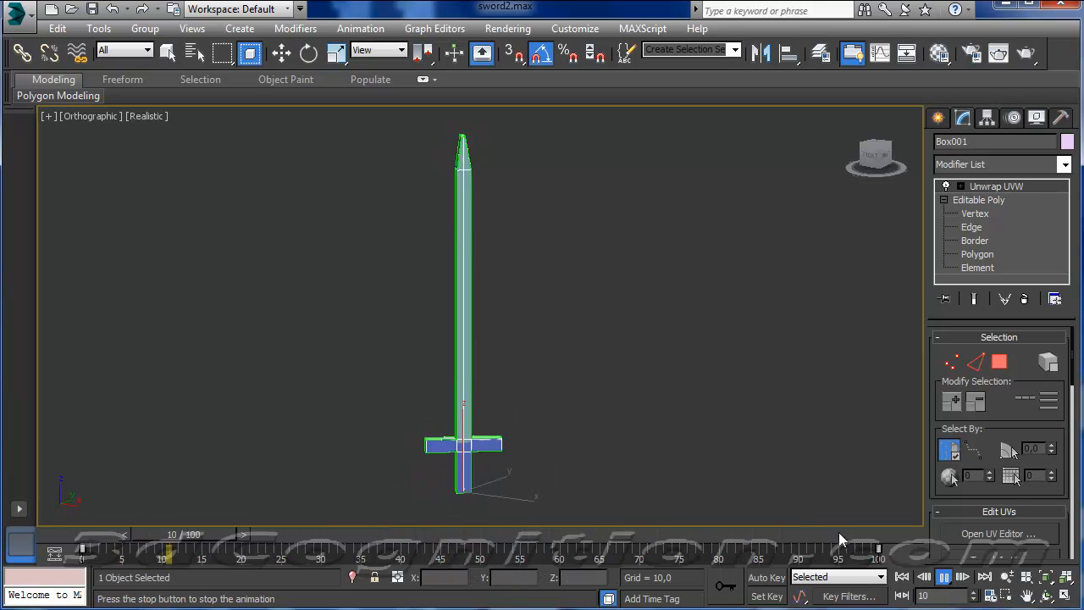
{"action": "left_click", "coordinate": [944, 577]}
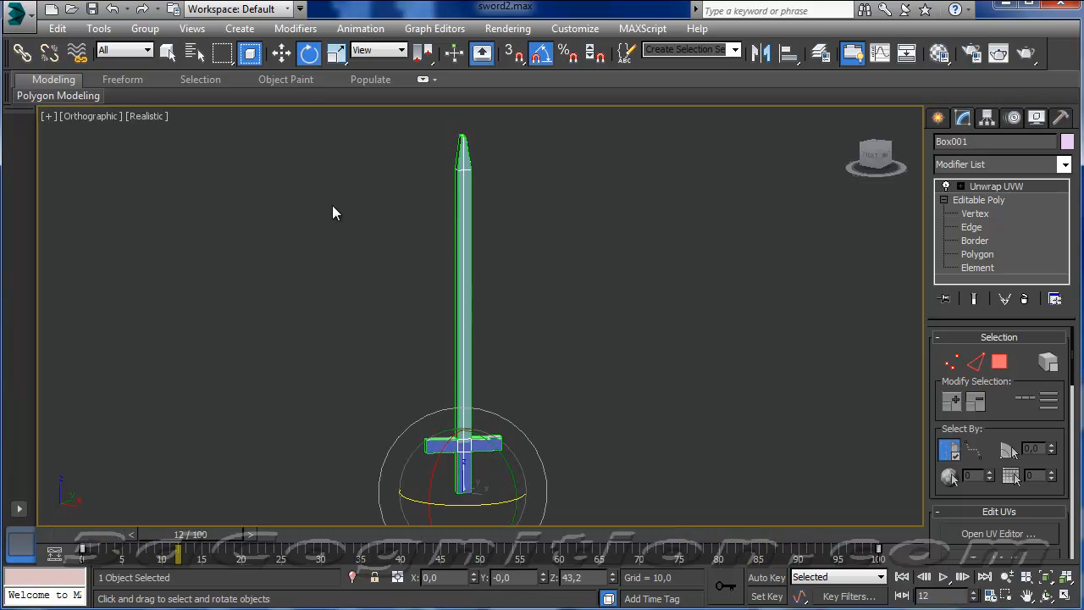
Start exporting only the selected sword as an FBX file named sword2Anim in the UnityAssets2014 folder.
{"action": "left_click", "coordinate": [31, 22]}
{"action": "left_click", "coordinate": [62, 166]}
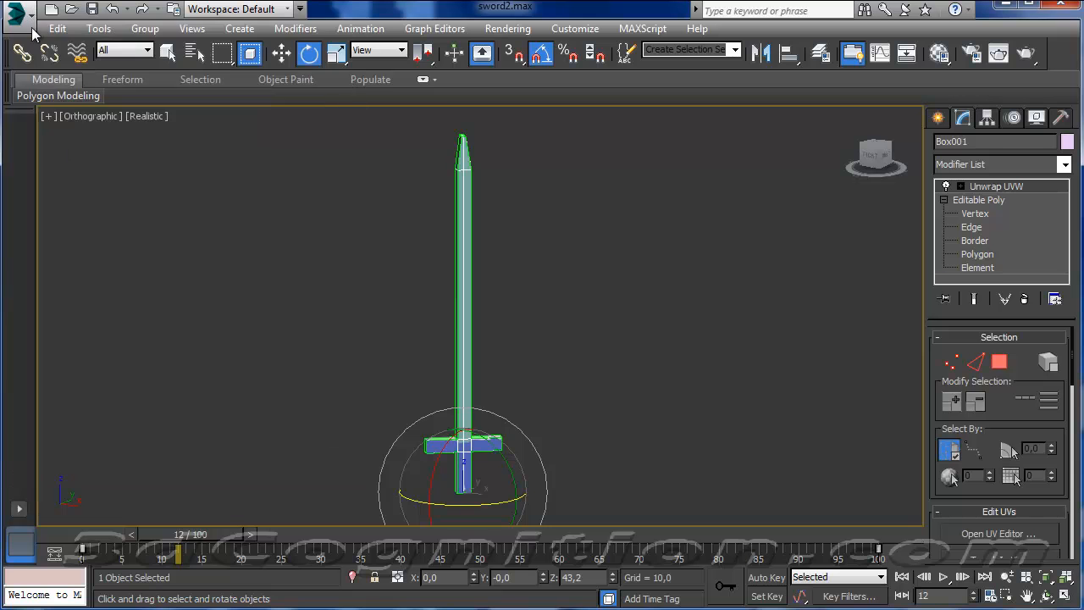
{"action": "left_click", "coordinate": [31, 23]}
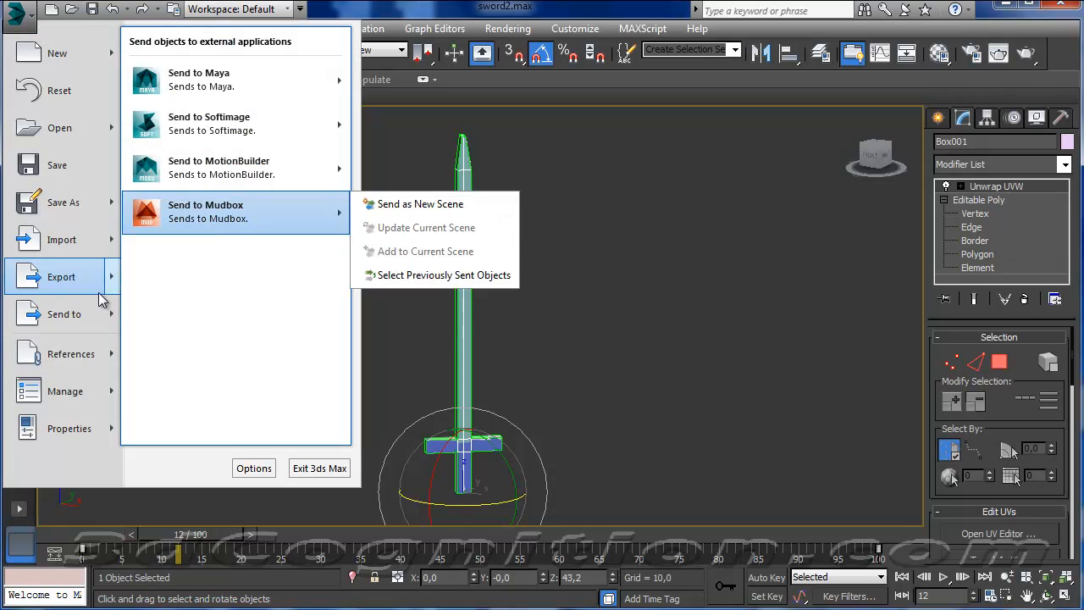
{"action": "mouse_move", "coordinate": [52, 275]}
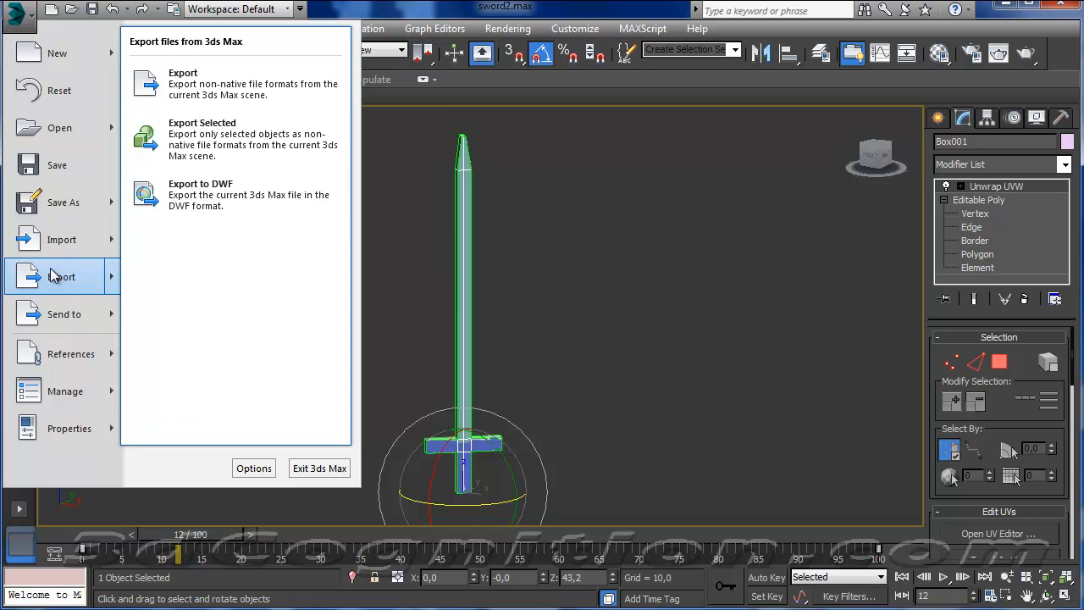
{"action": "left_click", "coordinate": [219, 134]}
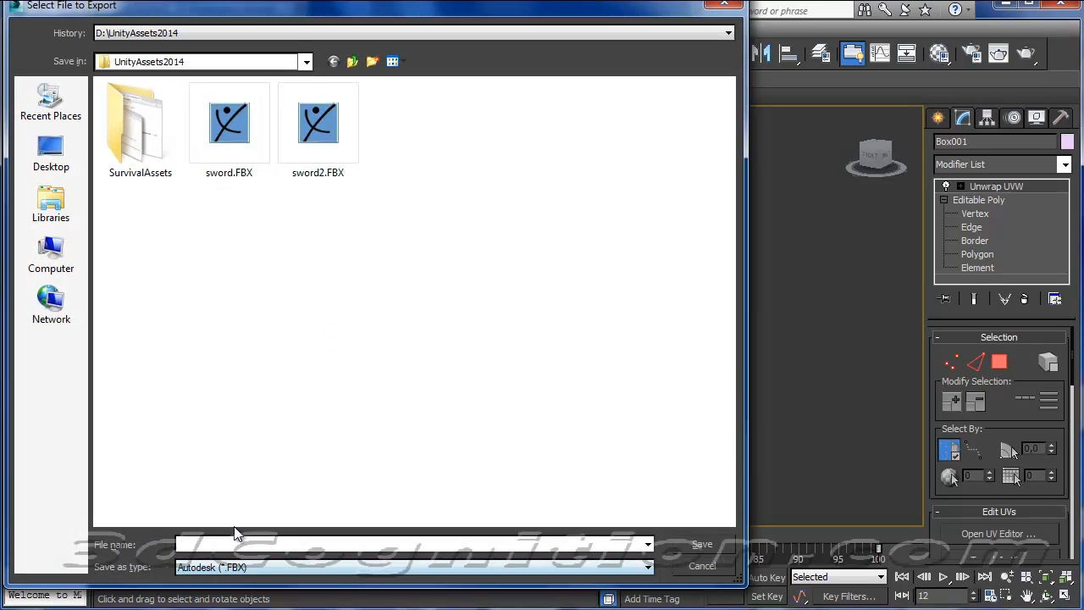
{"action": "type", "text": "sworde"}
{"action": "key", "text": "BackSpace"}
{"action": "type", "text": "2Anim"}
{"action": "left_click", "coordinate": [698, 547]}
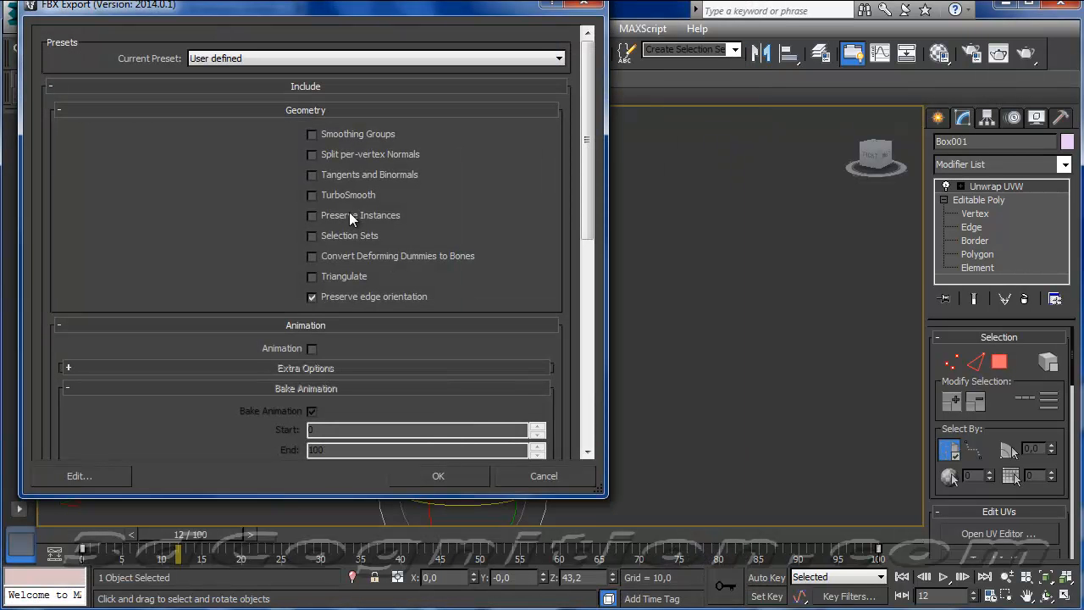
Include Animation in the FBX export, check the extra options and axis conversion settings, and complete the export with Y-up kept.
{"action": "left_click", "coordinate": [313, 348]}
{"action": "left_click_drag", "start_coordinate": [586, 231], "coordinate": [586, 330]}
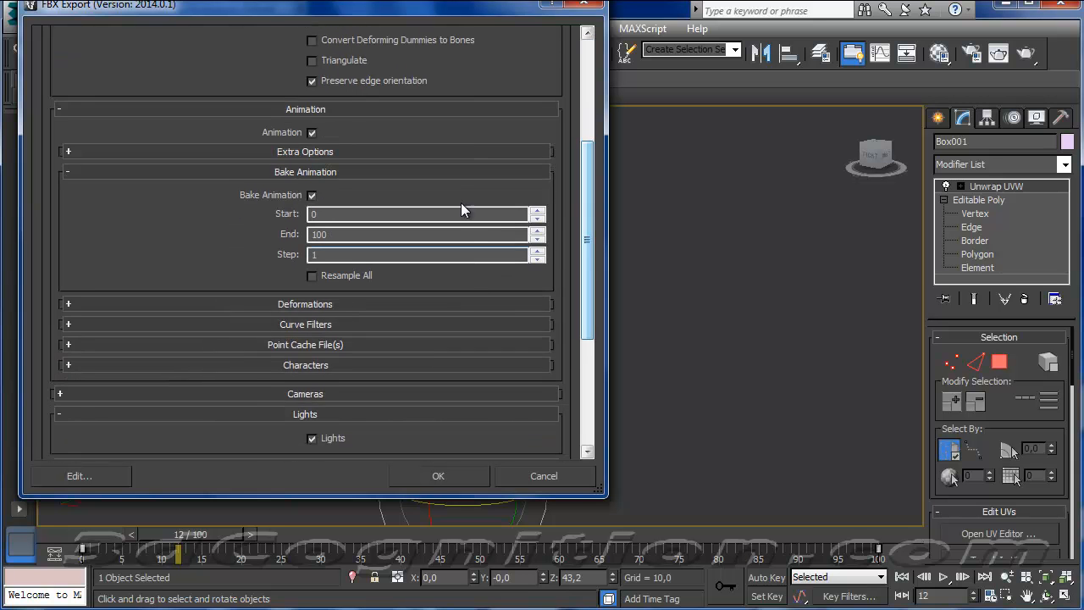
{"action": "left_click", "coordinate": [68, 153]}
{"action": "left_click", "coordinate": [69, 151]}
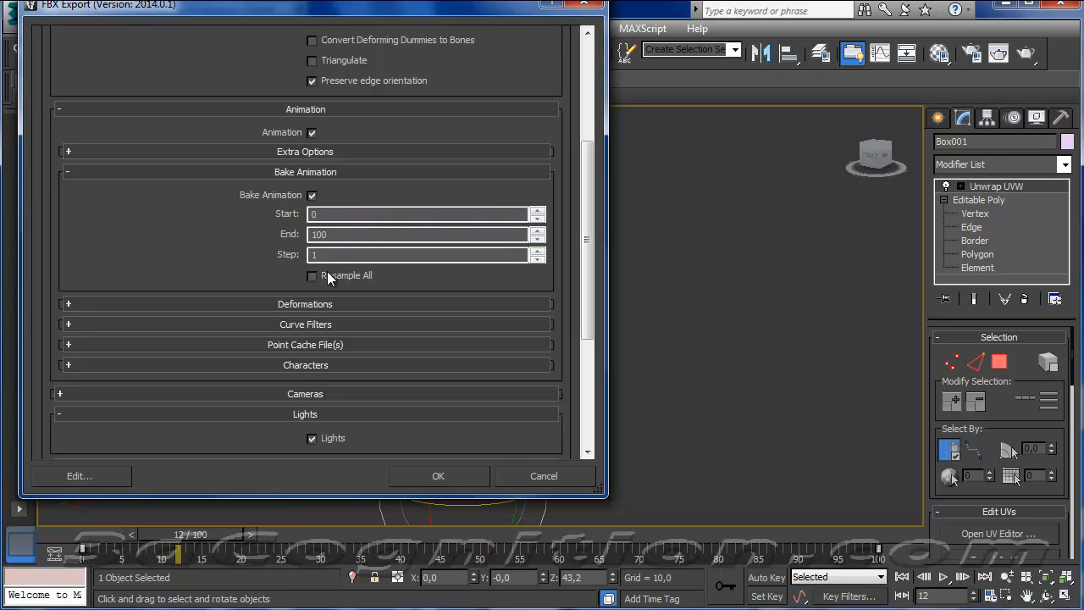
{"action": "left_click_drag", "start_coordinate": [581, 245], "coordinate": [585, 346]}
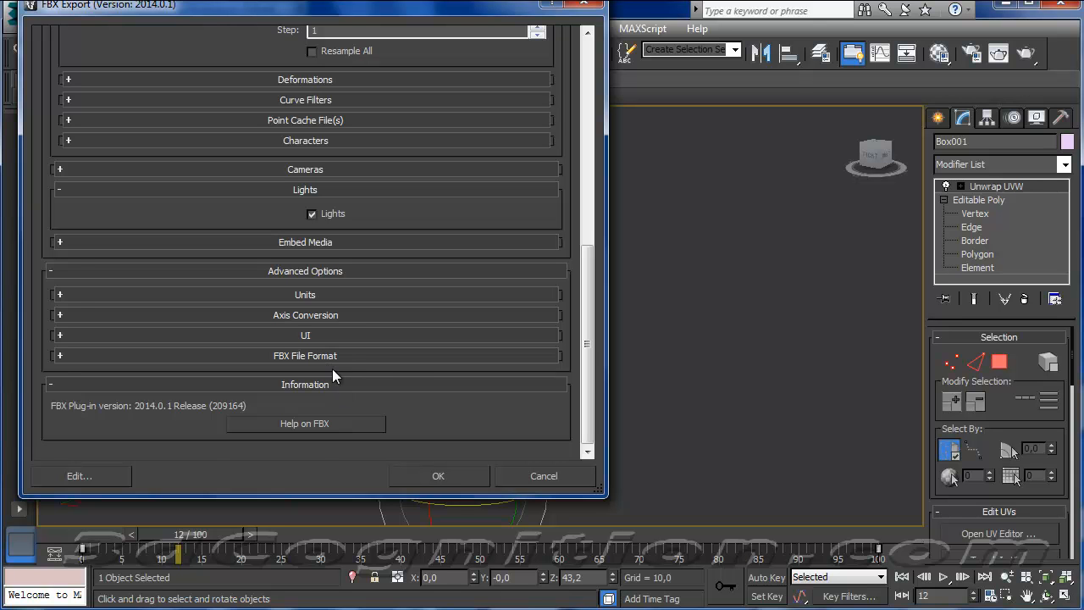
{"action": "left_click", "coordinate": [323, 316]}
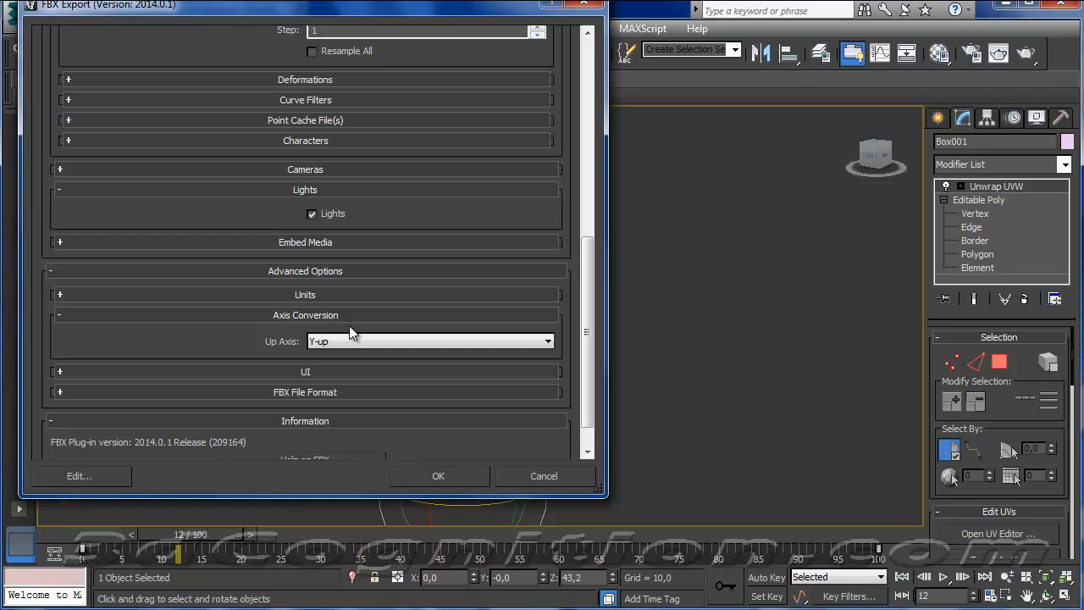
{"action": "left_click_drag", "start_coordinate": [201, 12], "coordinate": [234, 29]}
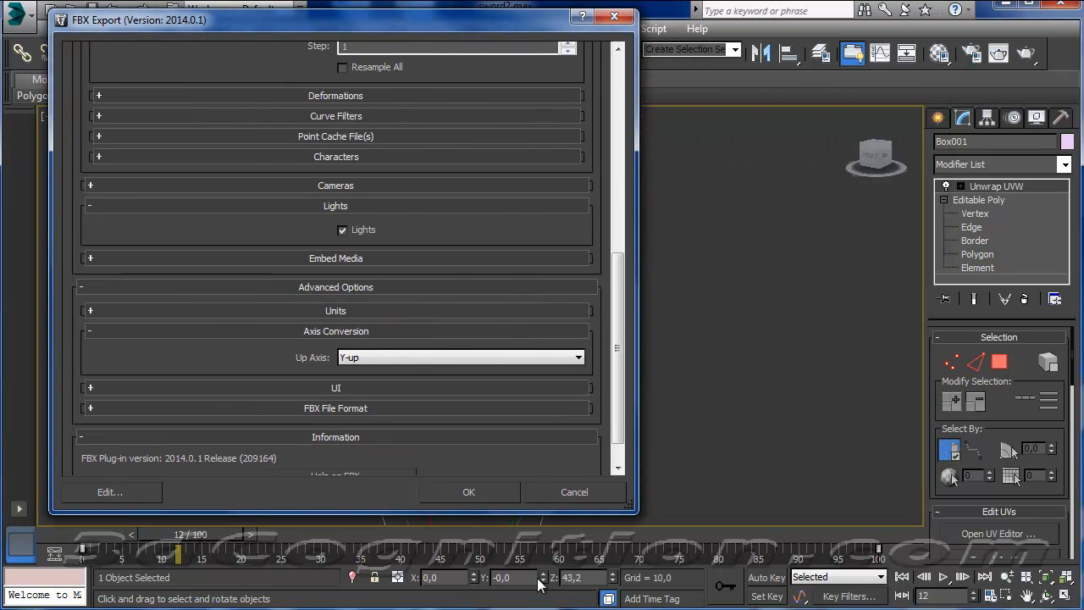
{"action": "left_click", "coordinate": [467, 492]}
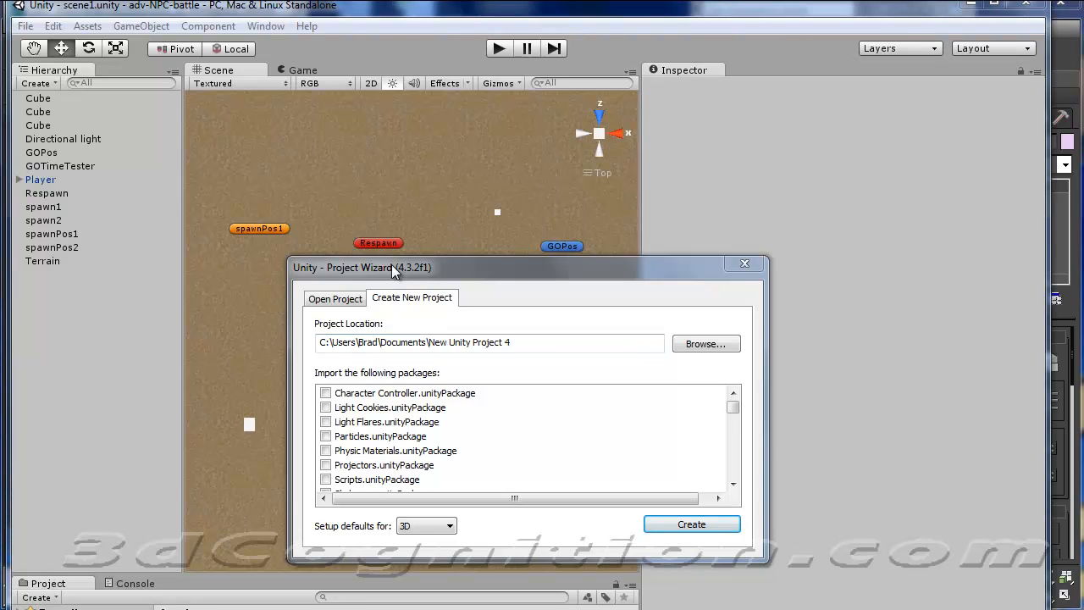
In Unity's Project Wizard, include the Character Controller package and set the project location to a new folder swordAnim inside UnityProject4p3p2.
{"action": "left_click_drag", "start_coordinate": [447, 276], "coordinate": [321, 175]}
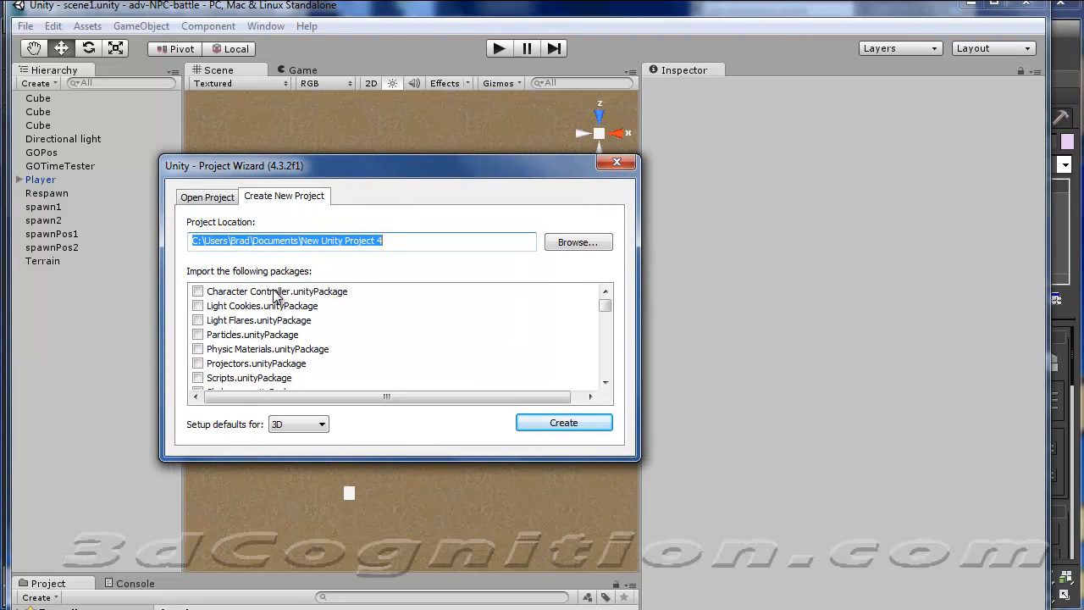
{"action": "left_click", "coordinate": [198, 292]}
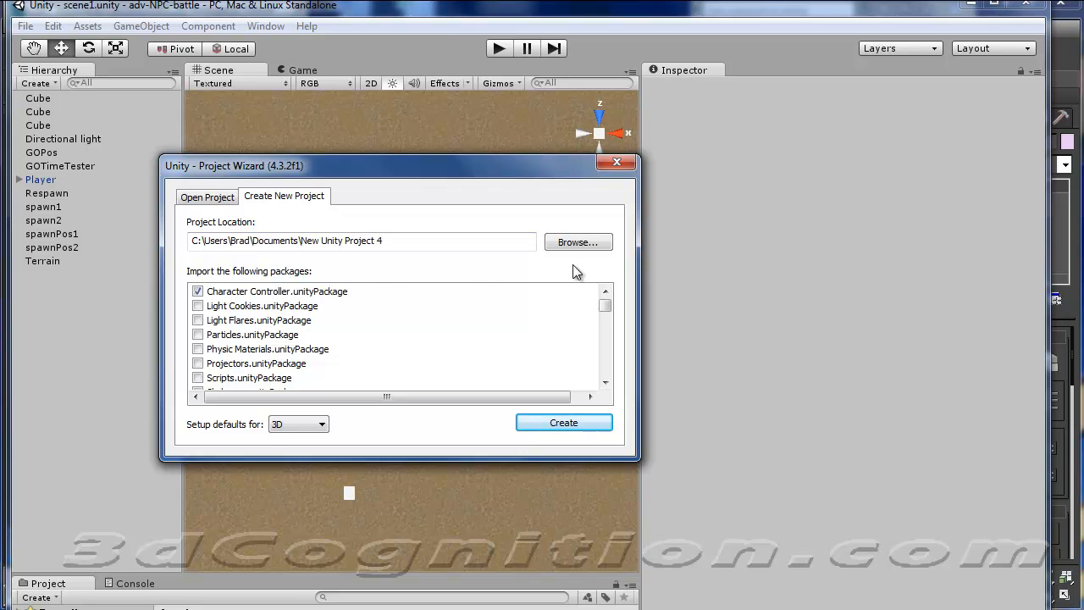
{"action": "left_click", "coordinate": [573, 243]}
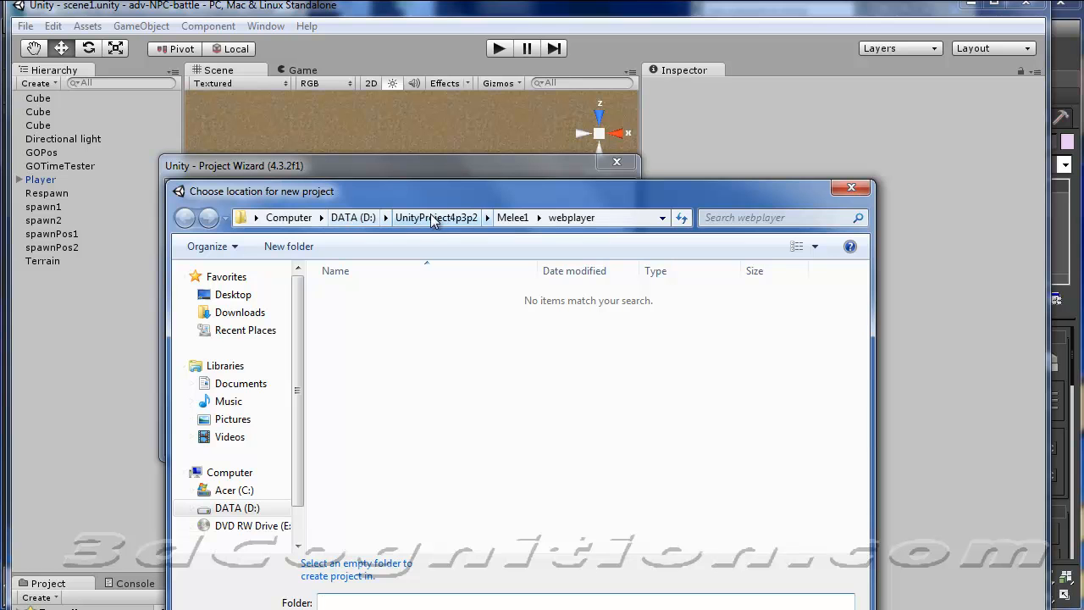
{"action": "left_click", "coordinate": [442, 218]}
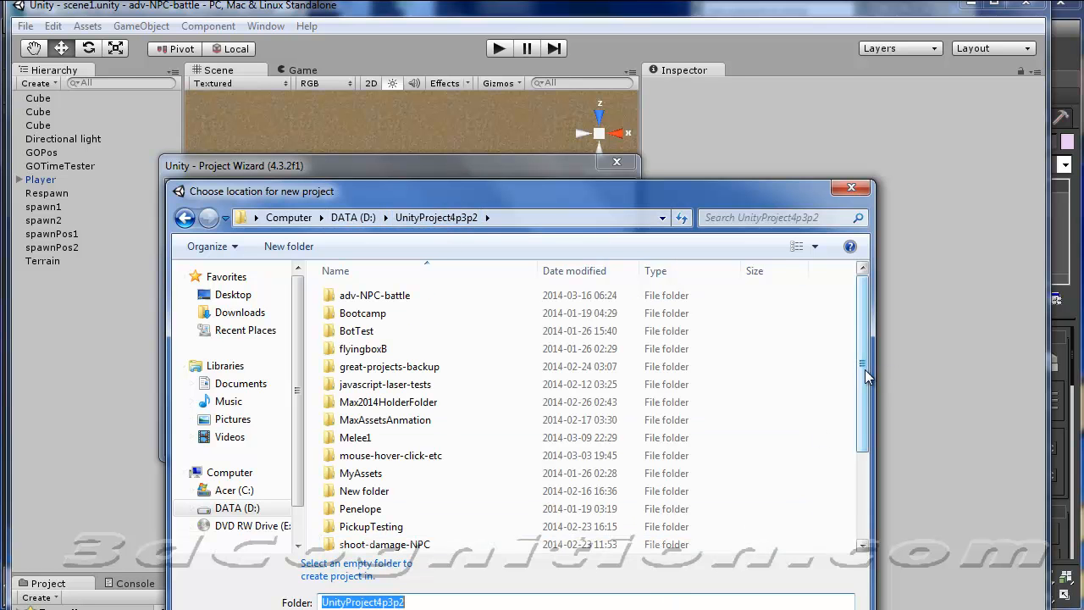
{"action": "left_click_drag", "start_coordinate": [864, 369], "coordinate": [868, 508]}
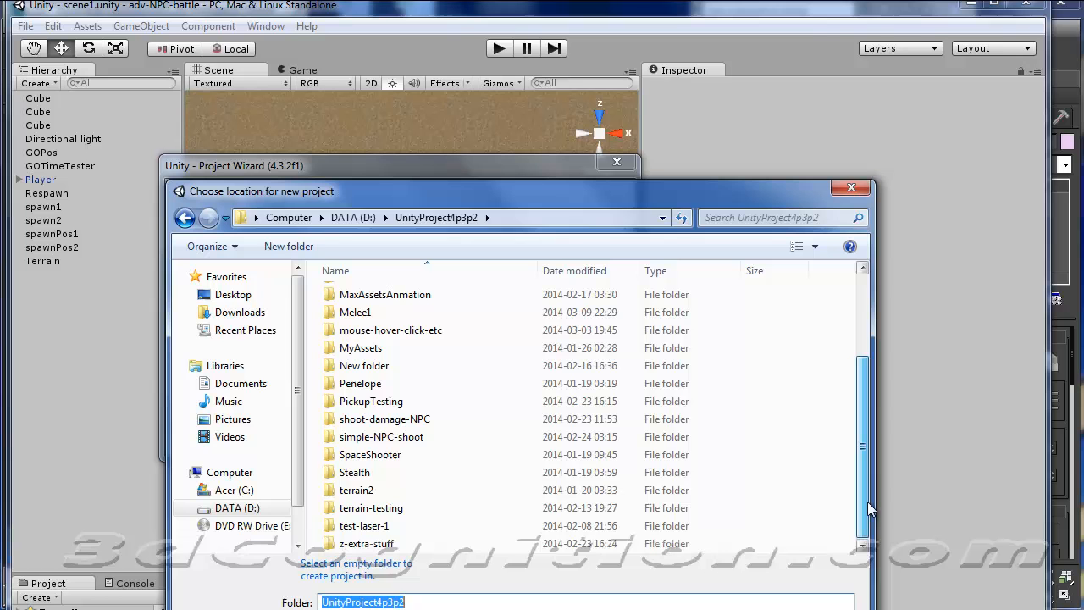
{"action": "left_click", "coordinate": [288, 245]}
{"action": "type", "text": "swor"}
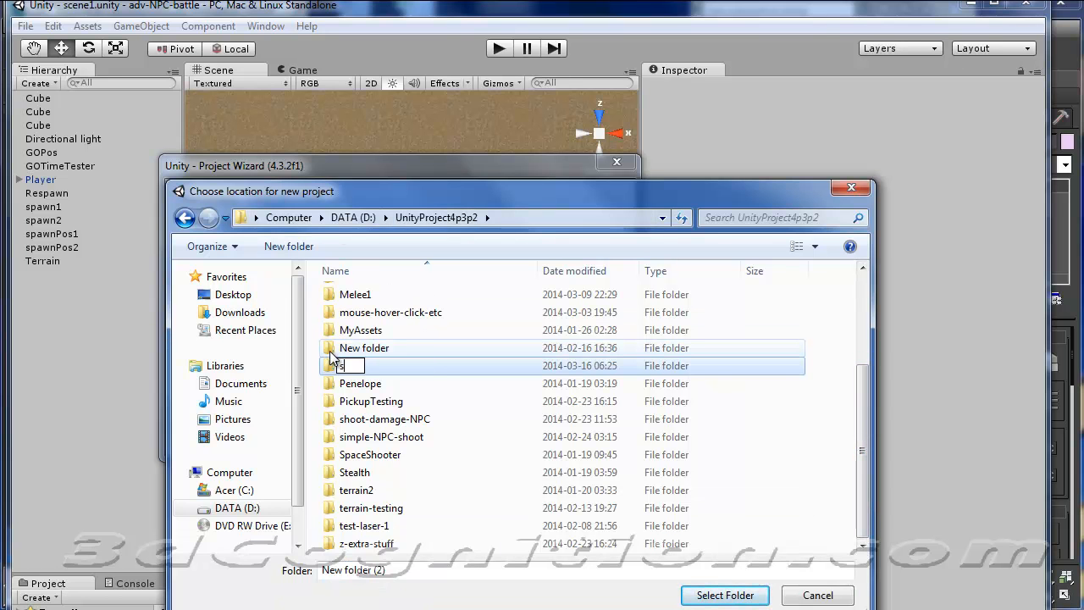
{"action": "type", "text": "nim"}
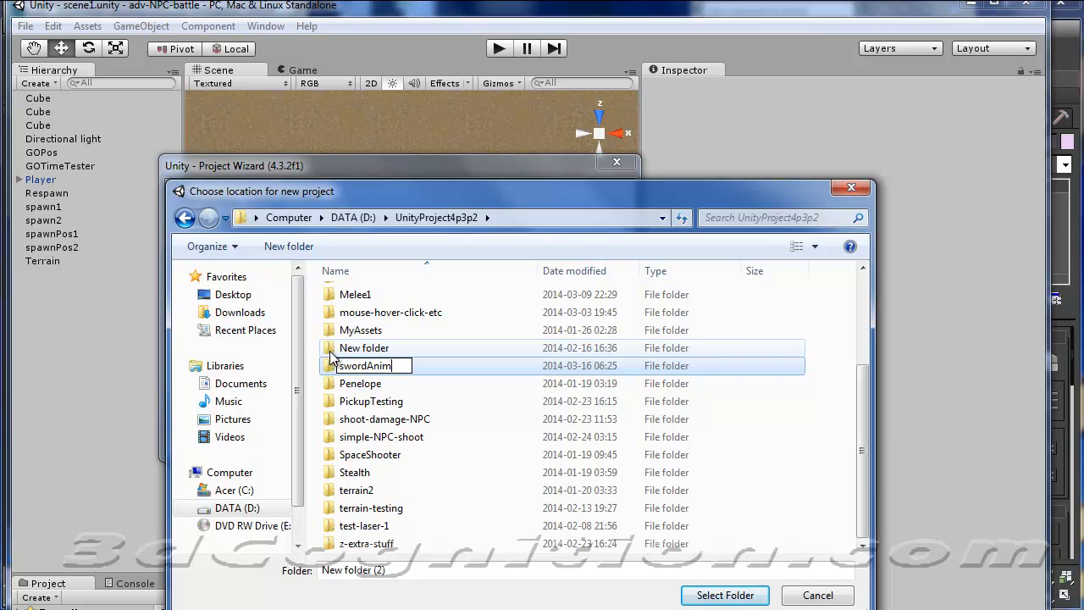
{"action": "key", "text": "Return"}
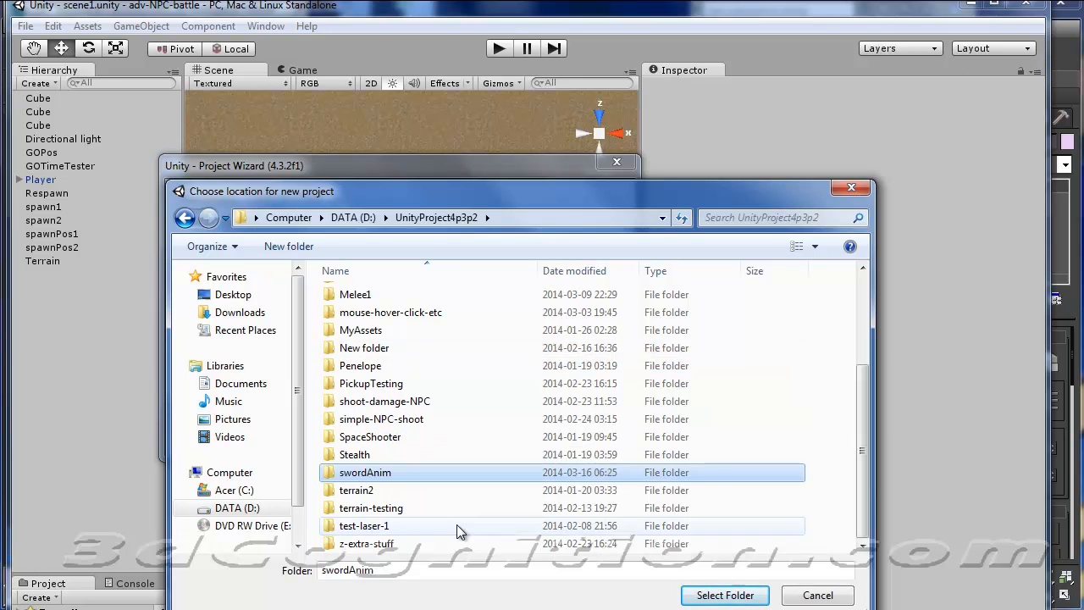
{"action": "left_click", "coordinate": [725, 595]}
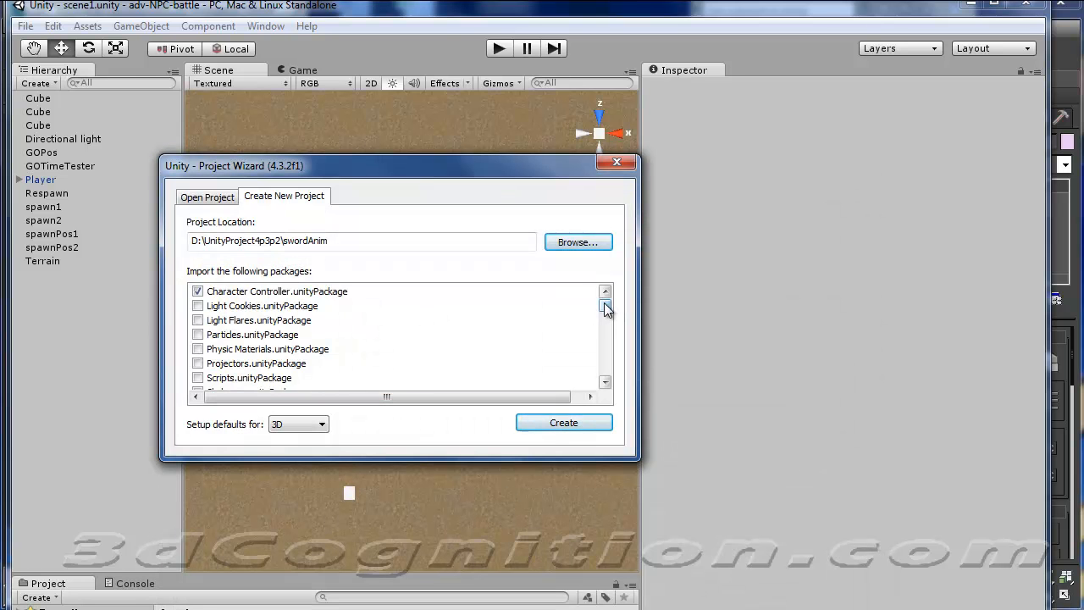
Add the Terrain Assets package to the import list and create the new project.
{"action": "left_click_drag", "start_coordinate": [604, 307], "coordinate": [605, 321]}
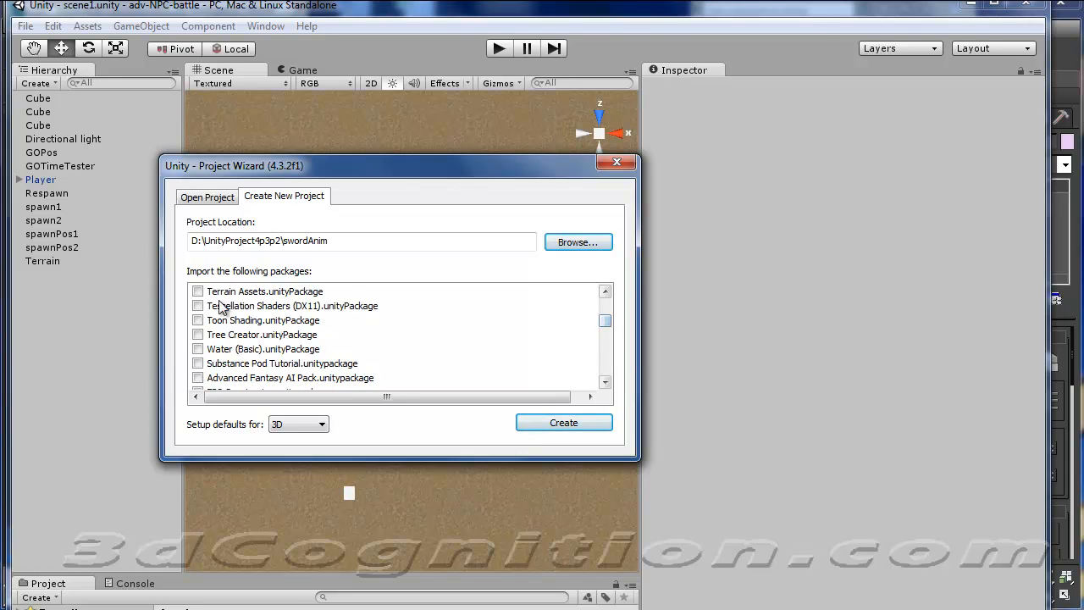
{"action": "left_click", "coordinate": [197, 291]}
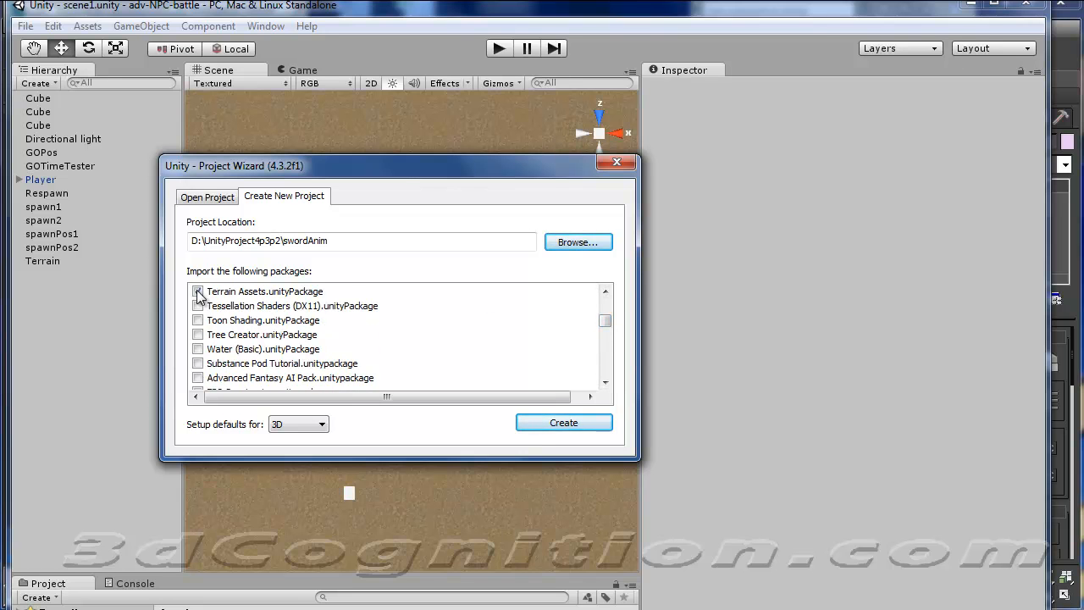
{"action": "left_click", "coordinate": [553, 425]}
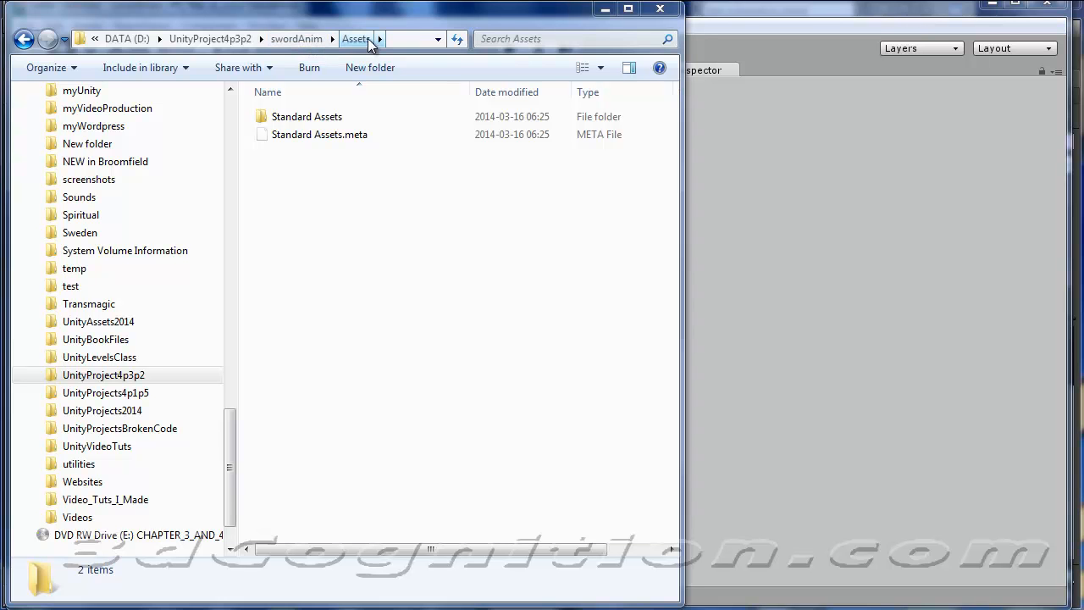
Paste the copied sword2.FBX, sword2Anim.FBX and sword-texture2.jpg files into the swordAnim project's Assets folder and return to Unity.
{"action": "left_click", "coordinate": [370, 194]}
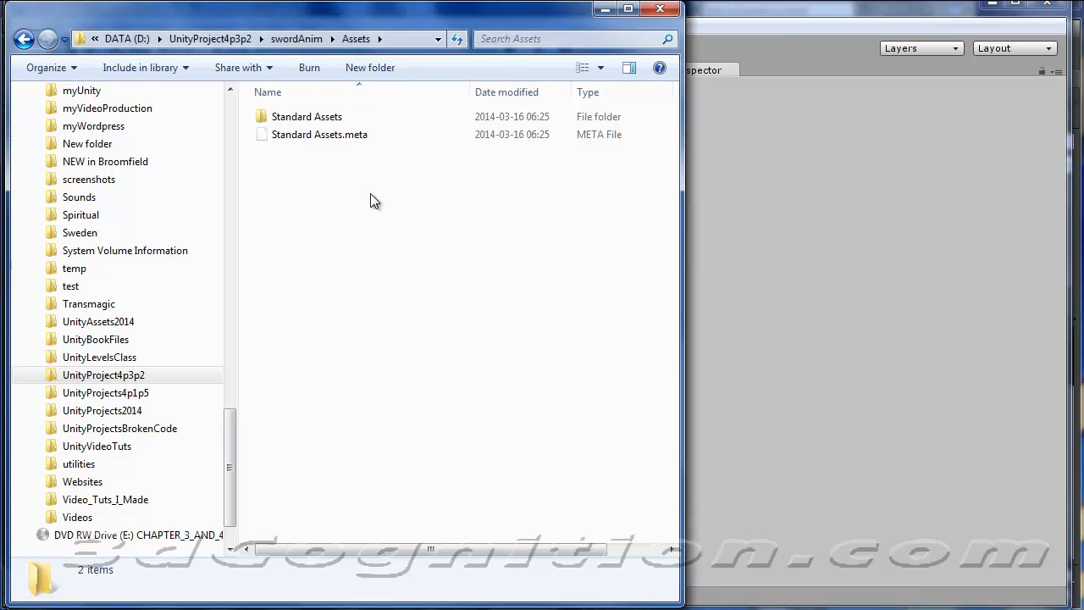
{"action": "key", "text": "ctrl+v"}
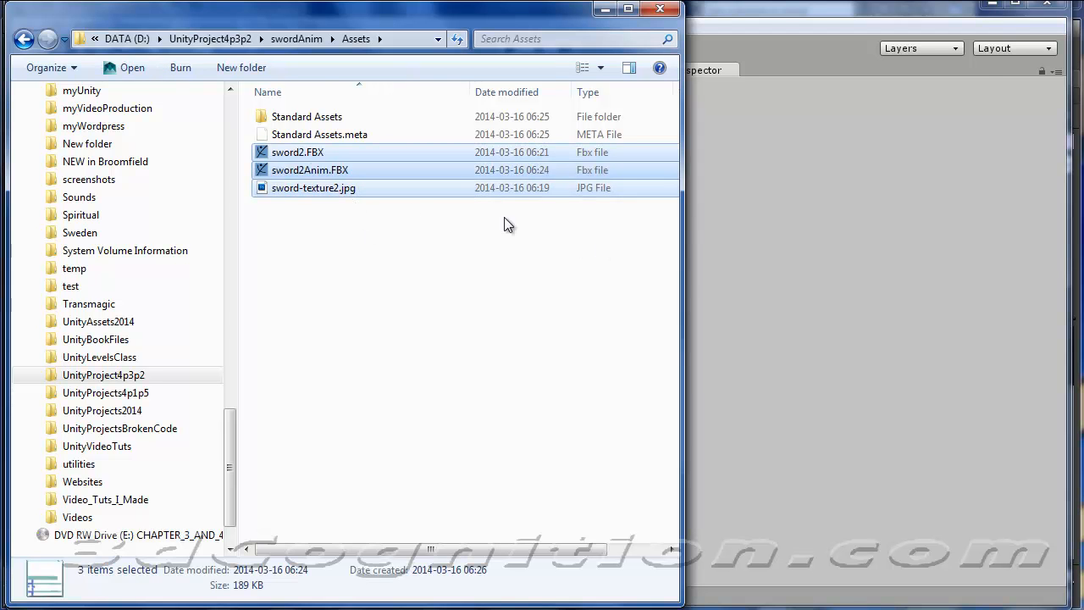
{"action": "left_click", "coordinate": [705, 274]}
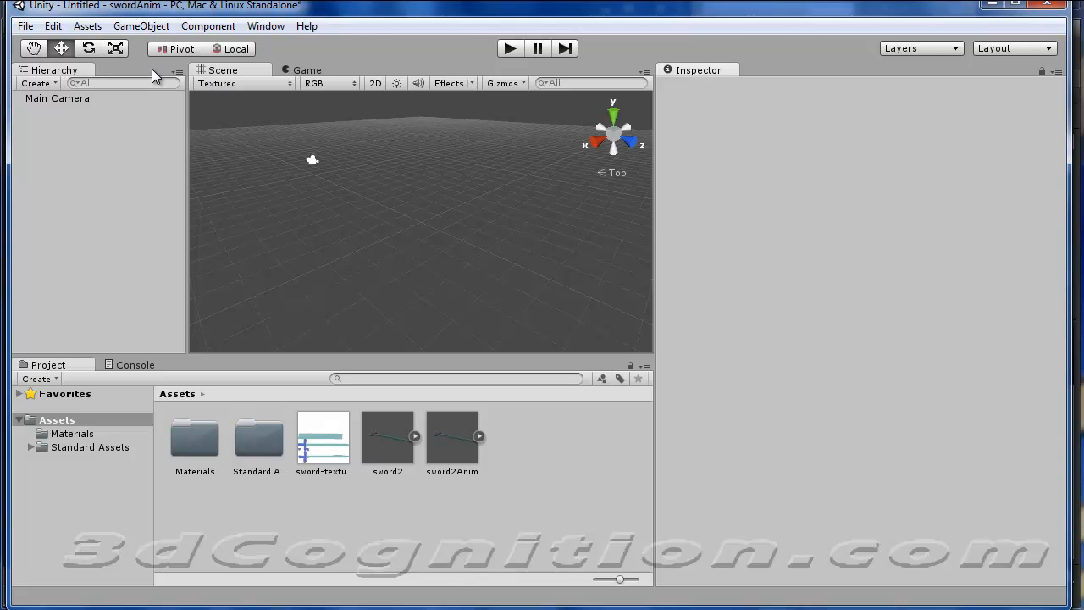
Create a new terrain object in the scene.
{"action": "left_click", "coordinate": [144, 26]}
{"action": "mouse_move", "coordinate": [178, 65]}
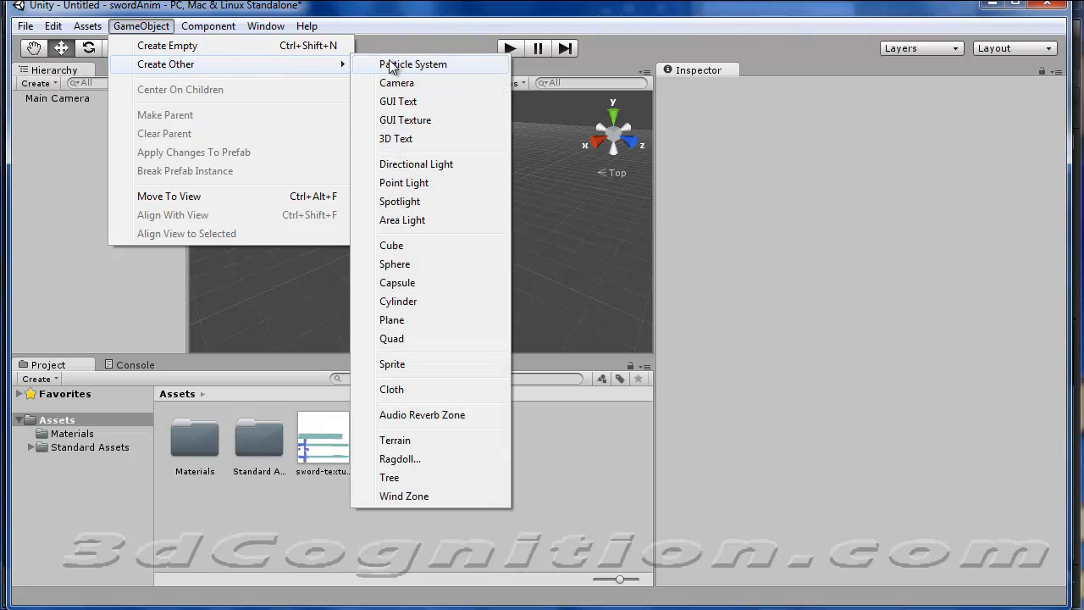
{"action": "left_click", "coordinate": [415, 447]}
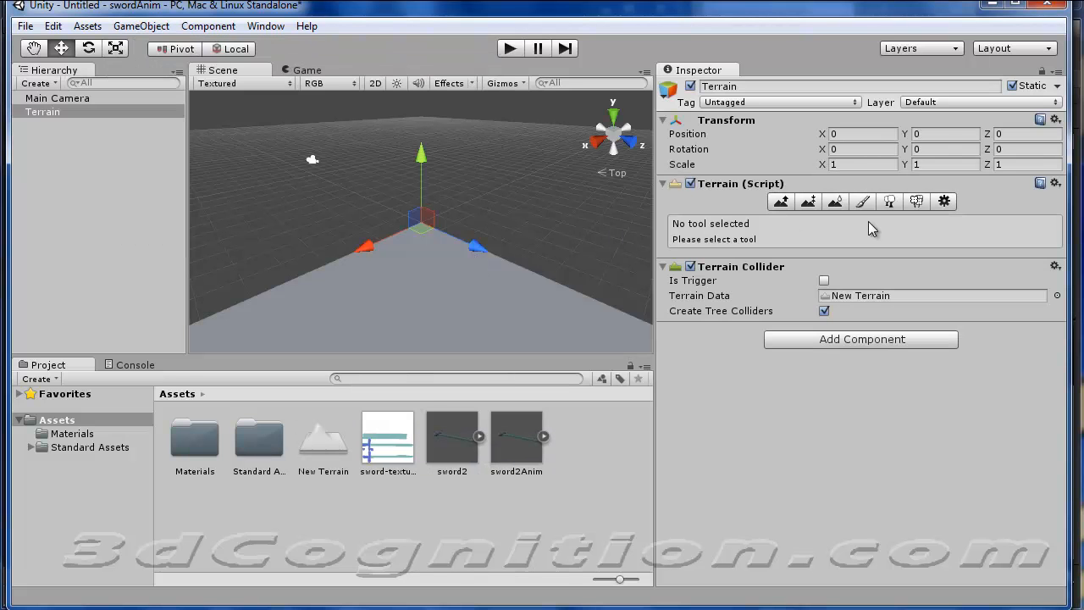
In the terrain settings, set the terrain width and length to 500 and the terrain height to 50.
{"action": "left_click", "coordinate": [942, 202]}
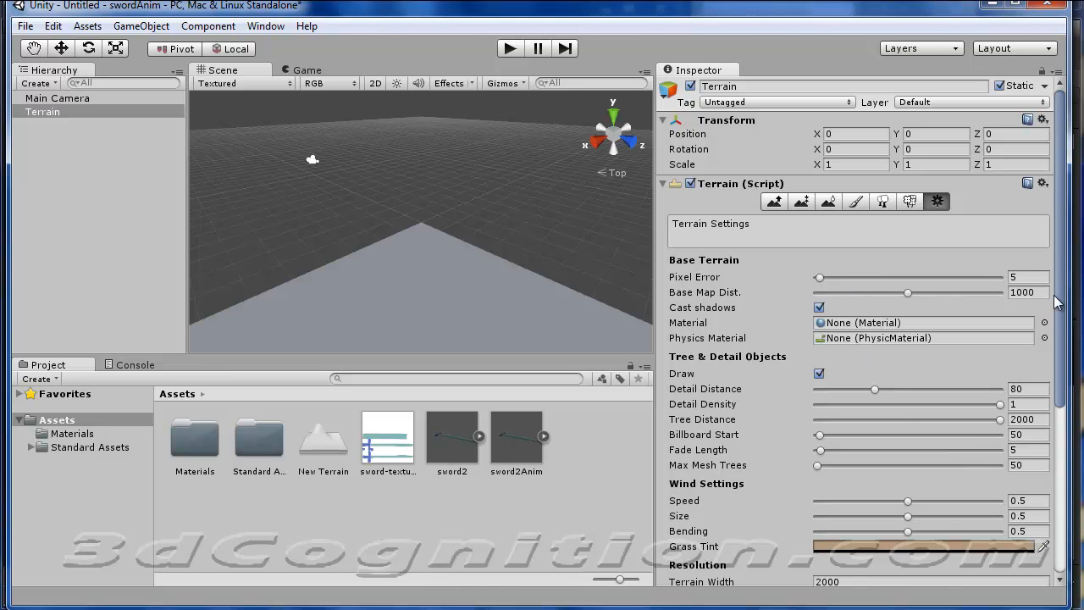
{"action": "scroll", "coordinate": [1050, 381], "scroll_direction": "down", "scroll_amount": 6}
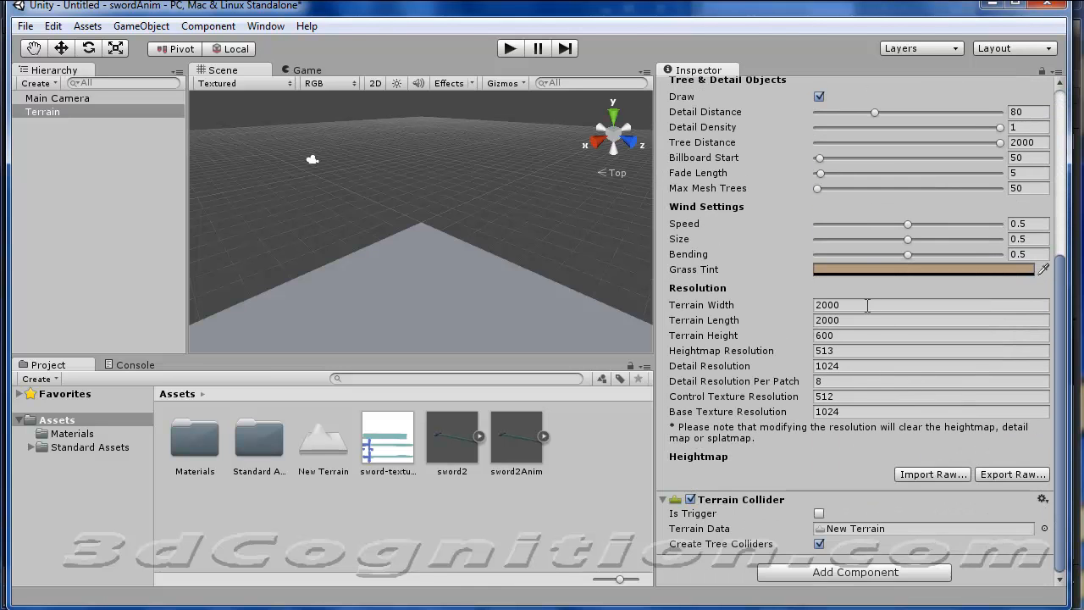
{"action": "left_click", "coordinate": [868, 305]}
{"action": "left_click", "coordinate": [836, 305]}
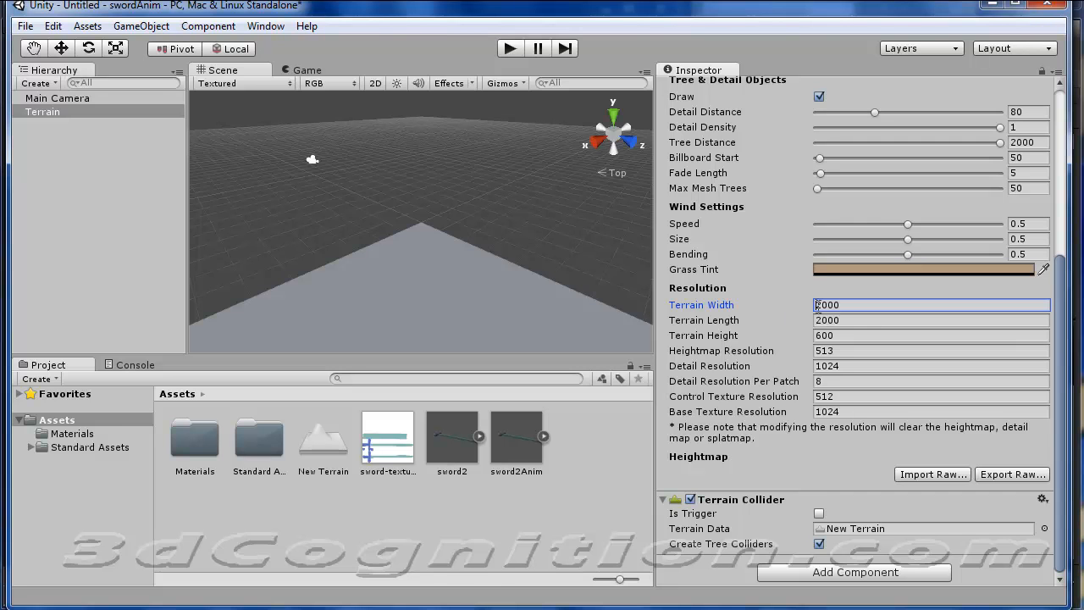
{"action": "left_click_drag", "start_coordinate": [870, 310], "coordinate": [805, 305]}
{"action": "type", "text": "500"}
{"action": "key", "text": "Tab"}
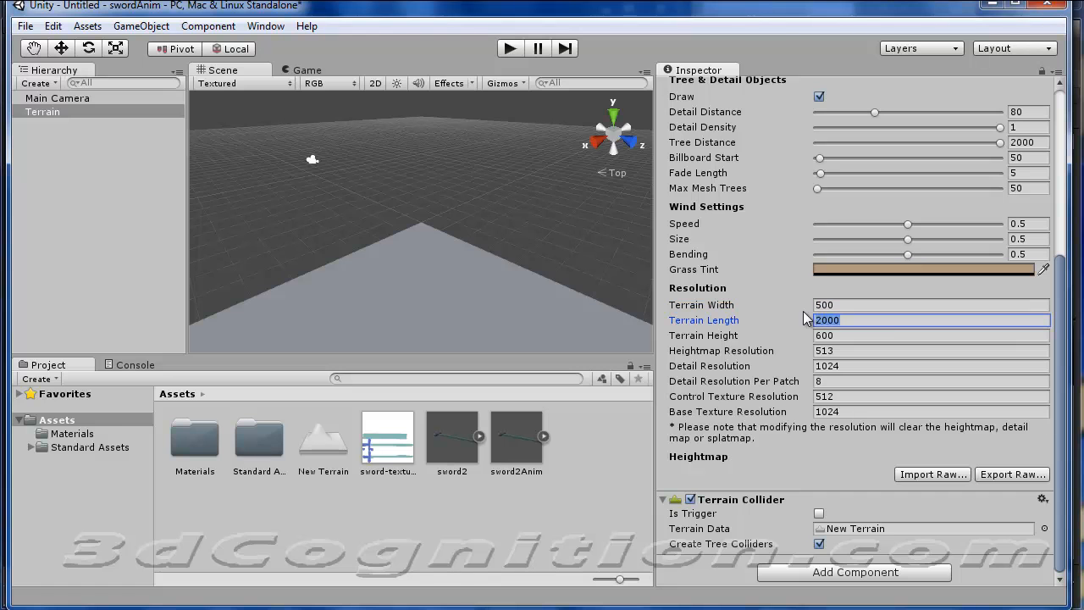
{"action": "type", "text": "50"}
{"action": "left_click_drag", "start_coordinate": [856, 339], "coordinate": [806, 337]}
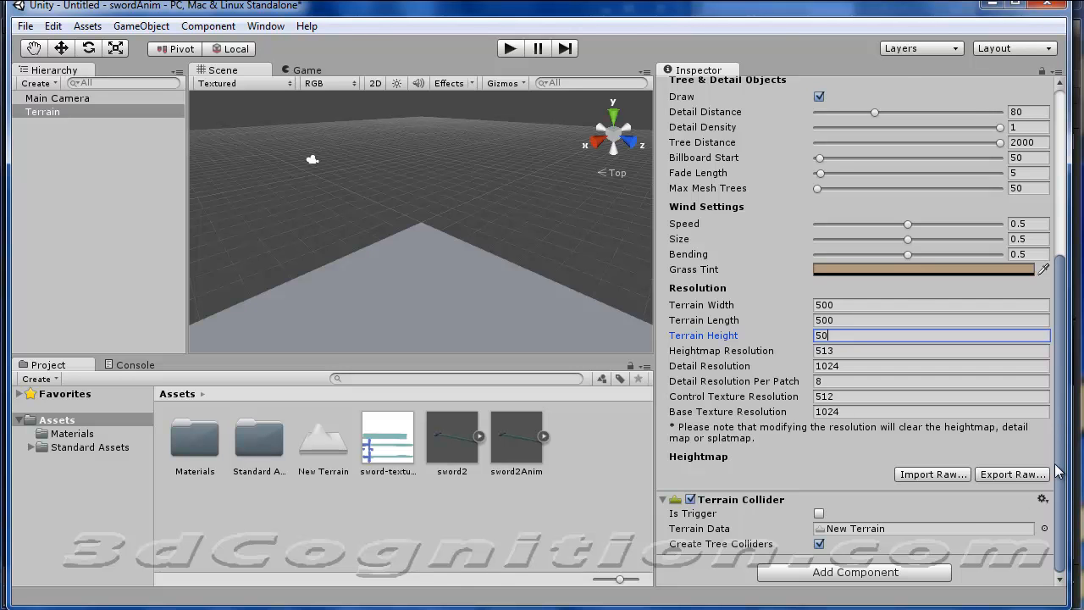
{"action": "left_click_drag", "start_coordinate": [1060, 441], "coordinate": [1066, 173]}
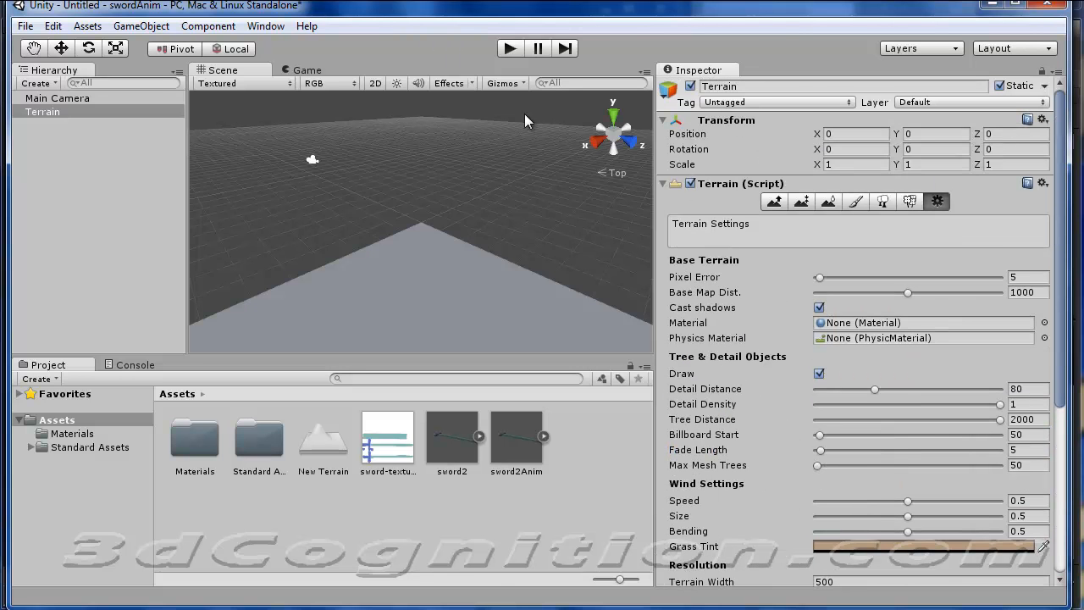
{"action": "key", "text": "f"}
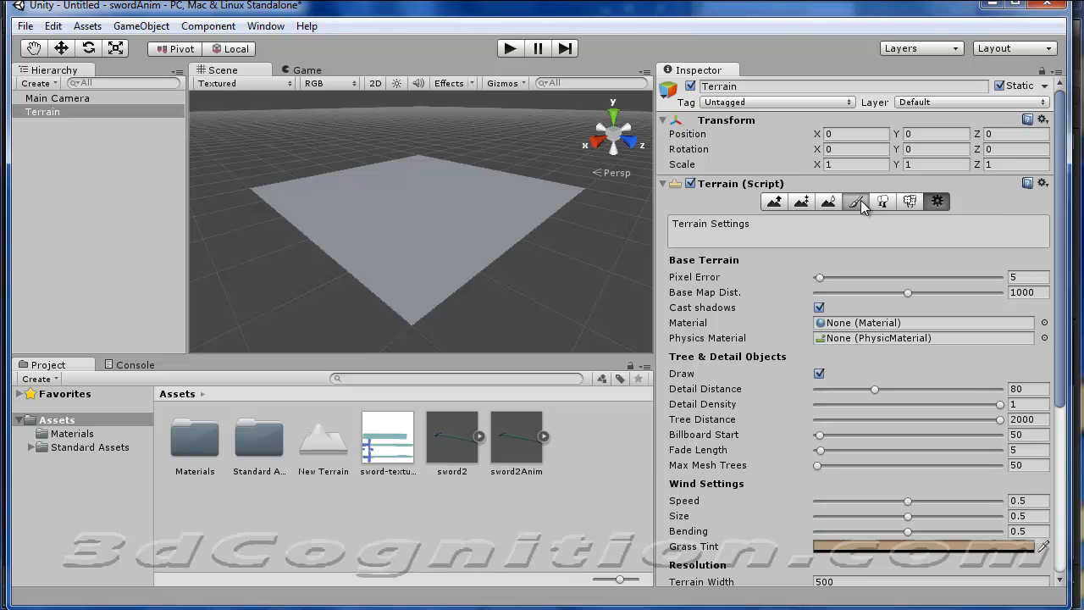
Add the brown GoodDirt texture as the terrain's base paint texture.
{"action": "left_click", "coordinate": [859, 204]}
{"action": "left_click", "coordinate": [1003, 384]}
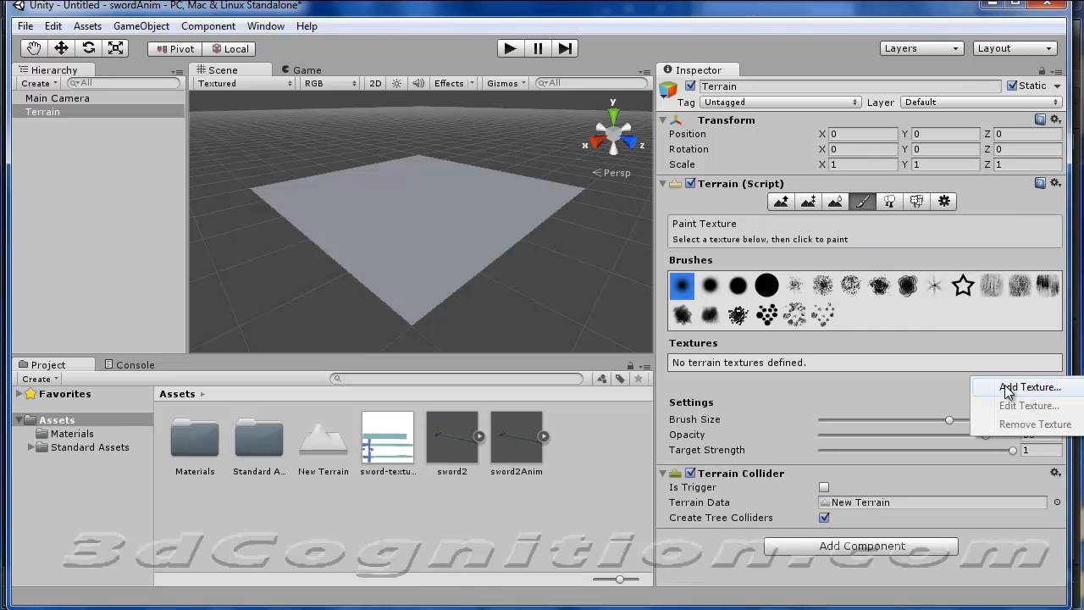
{"action": "left_click", "coordinate": [1008, 390]}
{"action": "left_click", "coordinate": [80, 215]}
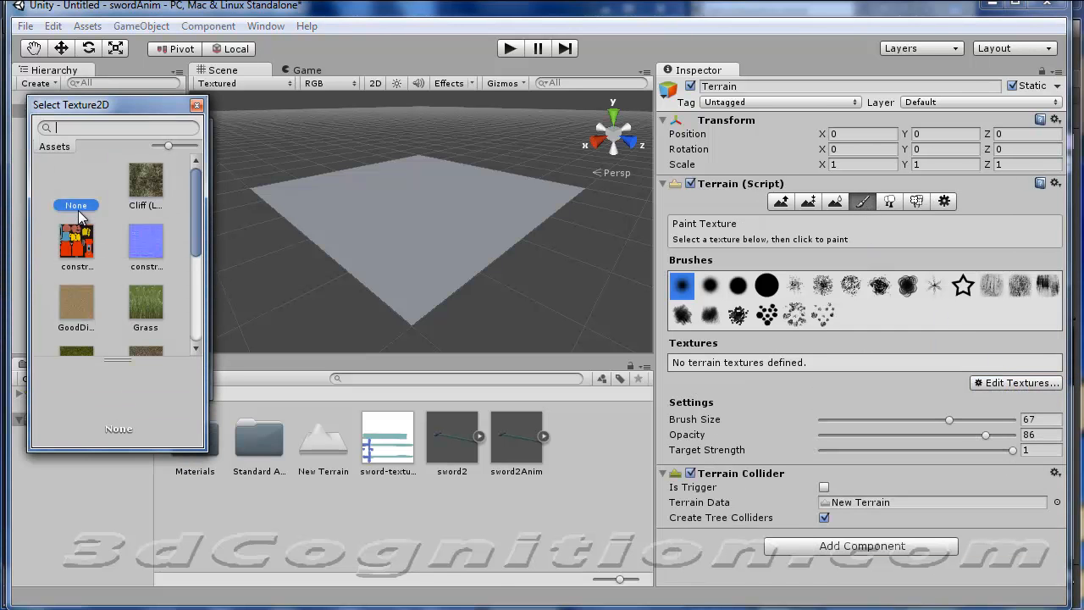
{"action": "double_click", "coordinate": [75, 302]}
{"action": "left_click", "coordinate": [166, 383]}
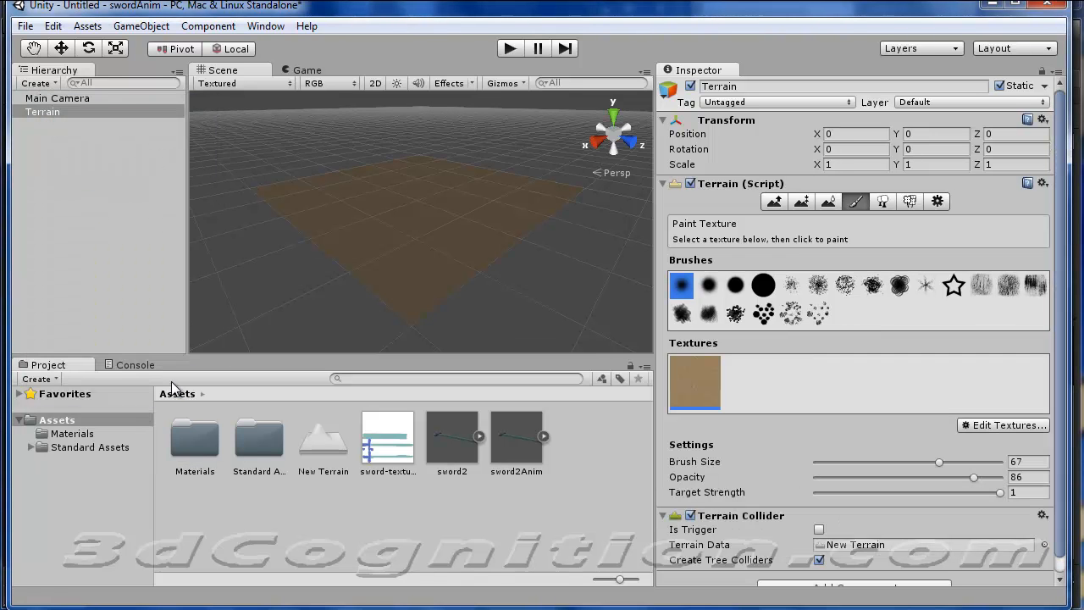
Add Cliff (Layered Rock) as a second terrain paint texture without a normal map.
{"action": "left_click", "coordinate": [1017, 431]}
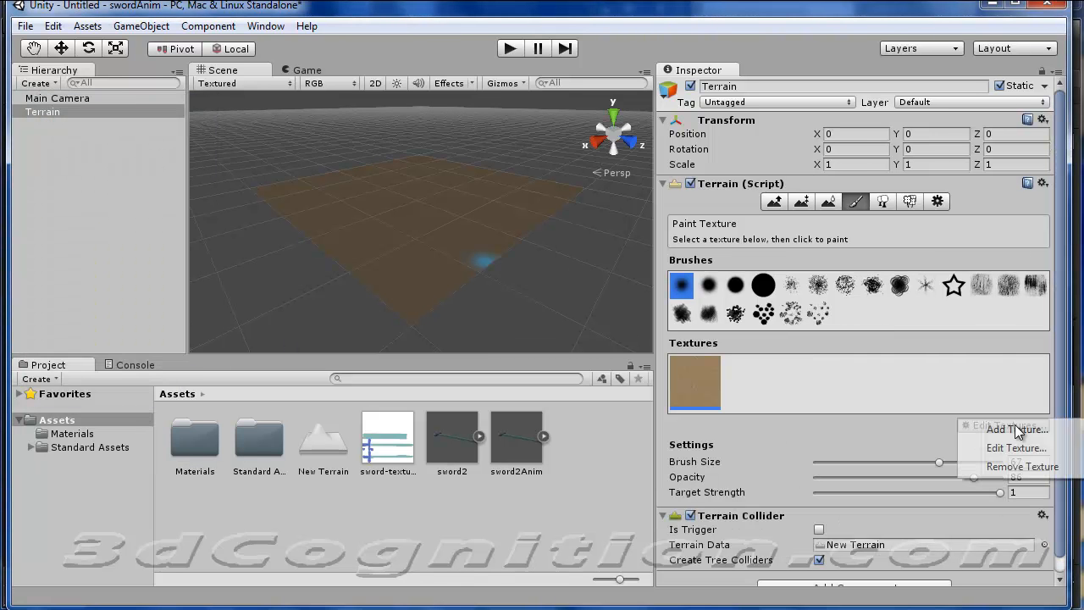
{"action": "left_click", "coordinate": [1008, 426]}
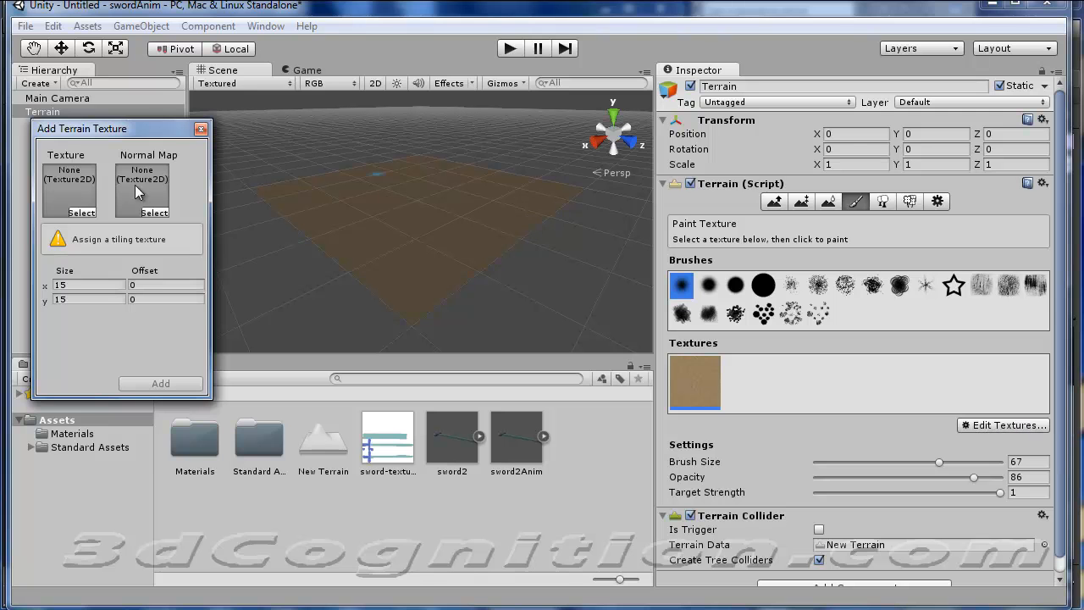
{"action": "left_click", "coordinate": [85, 212]}
{"action": "double_click", "coordinate": [147, 181]}
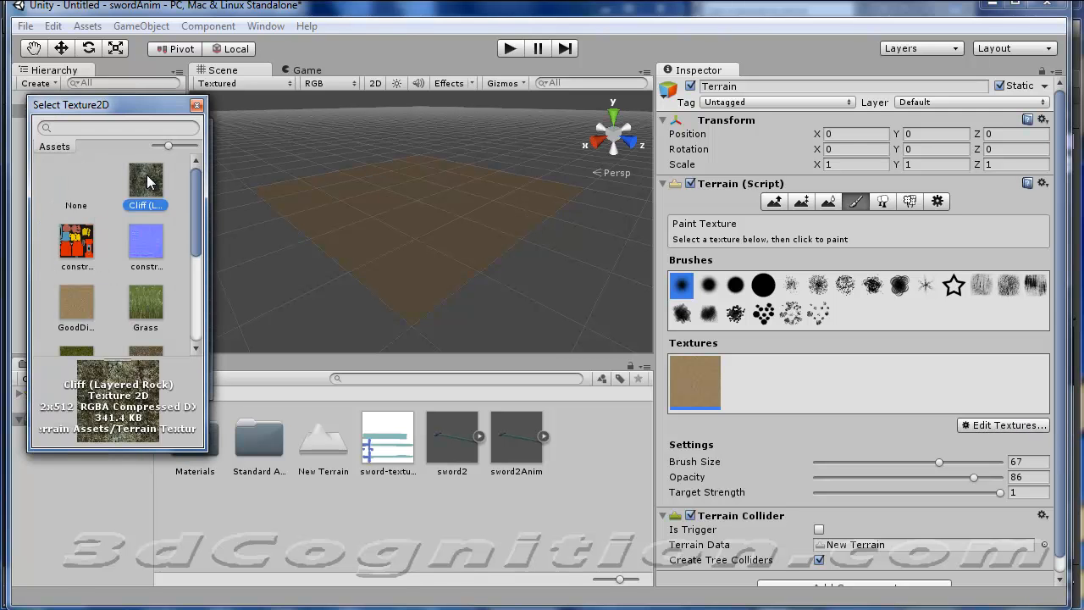
{"action": "left_click", "coordinate": [147, 210]}
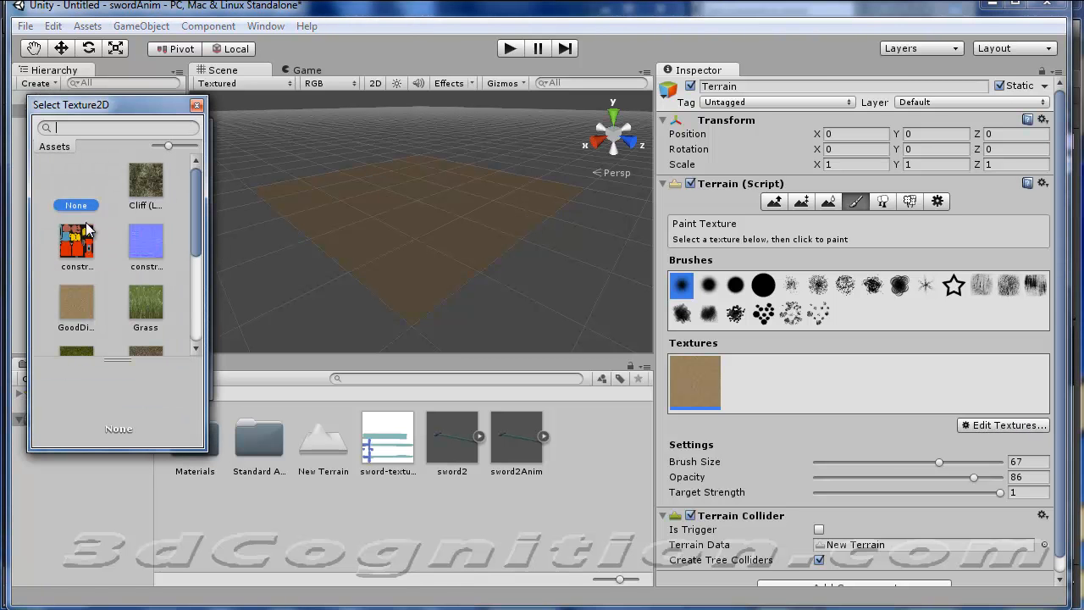
{"action": "left_click", "coordinate": [196, 105]}
{"action": "left_click", "coordinate": [152, 387]}
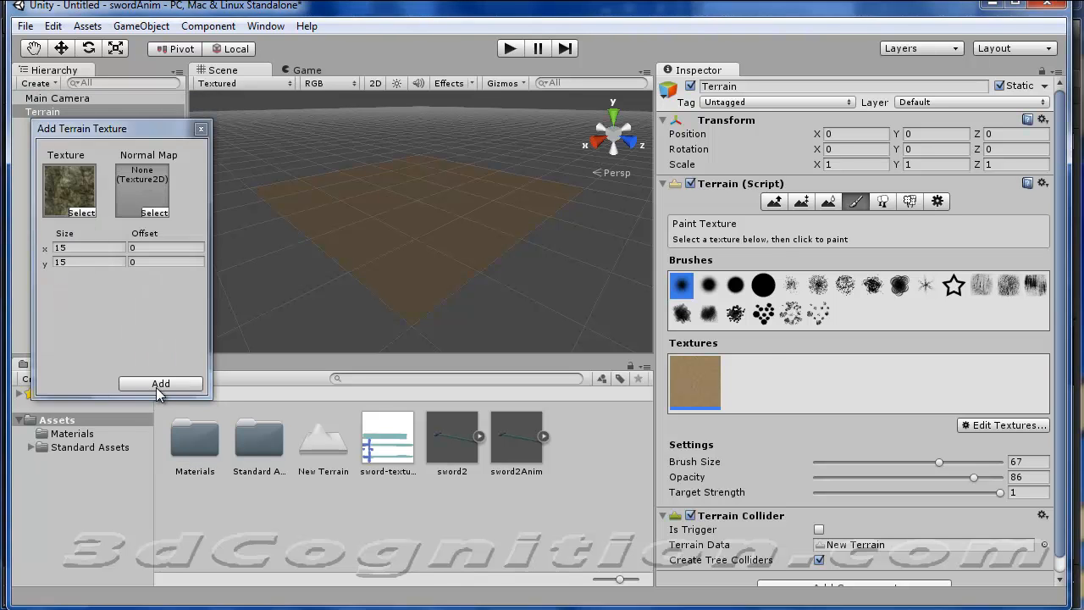
Paint irregular patches of the Cliff (Layered Rock) texture across the terrain with a speckled brush.
{"action": "left_click", "coordinate": [742, 367]}
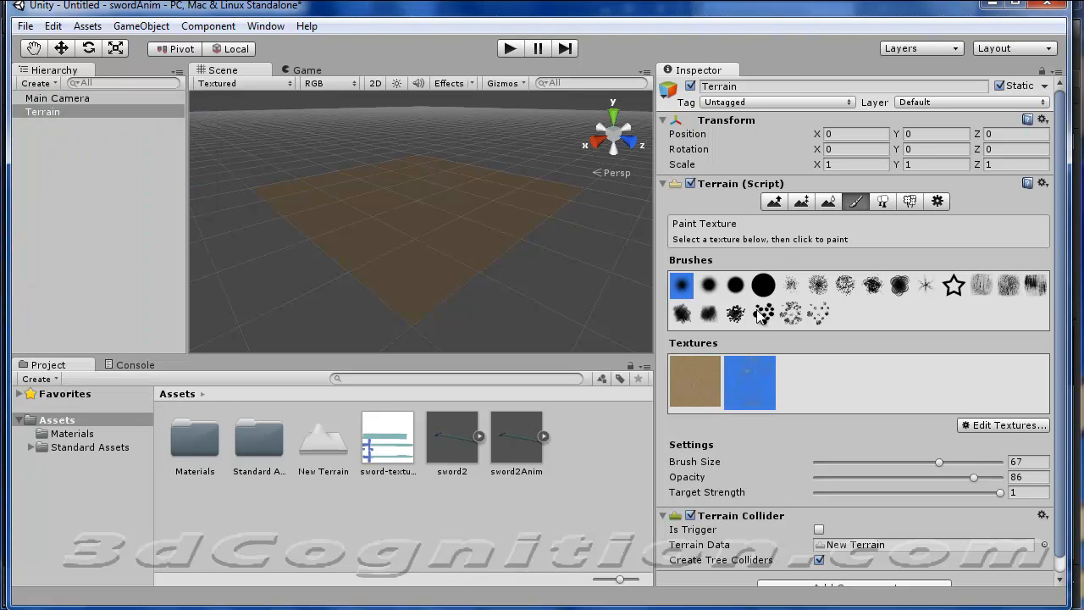
{"action": "left_click", "coordinate": [819, 288]}
{"action": "mouse_move", "coordinate": [432, 229]}
{"action": "left_mouse_down"}
{"action": "mouse_move", "coordinate": [384, 264]}
{"action": "mouse_move", "coordinate": [454, 179]}
{"action": "mouse_move", "coordinate": [430, 184]}
{"action": "mouse_move", "coordinate": [383, 269]}
{"action": "mouse_move", "coordinate": [469, 180]}
{"action": "left_mouse_up"}
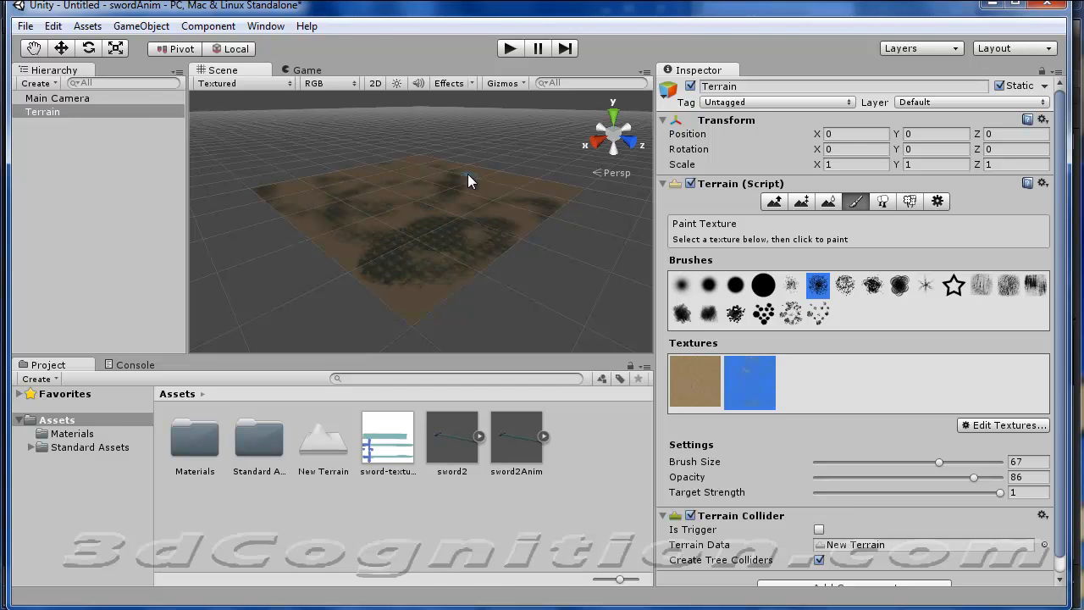
Place the First Person Controller from the Standard Assets' Character Controllers folder near the middle of the terrain.
{"action": "left_click", "coordinate": [32, 447]}
{"action": "left_click", "coordinate": [80, 460]}
{"action": "left_click_drag", "start_coordinate": [322, 436], "coordinate": [406, 200]}
{"action": "key", "text": "f"}
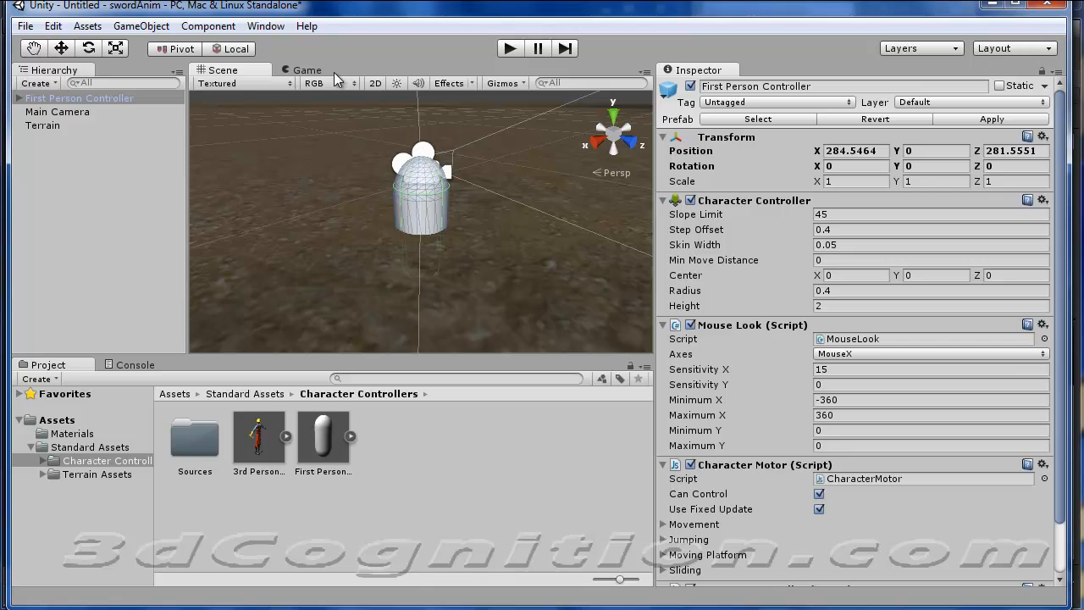
Raise the First Person Controller above the ground to a Y position of about 1.17.
{"action": "left_click", "coordinate": [61, 49]}
{"action": "left_click_drag", "start_coordinate": [419, 152], "coordinate": [423, 91]}
{"action": "scroll", "coordinate": [416, 249], "scroll_direction": "down", "scroll_amount": 4}
{"action": "scroll", "coordinate": [416, 249], "scroll_direction": "down", "scroll_amount": 8}
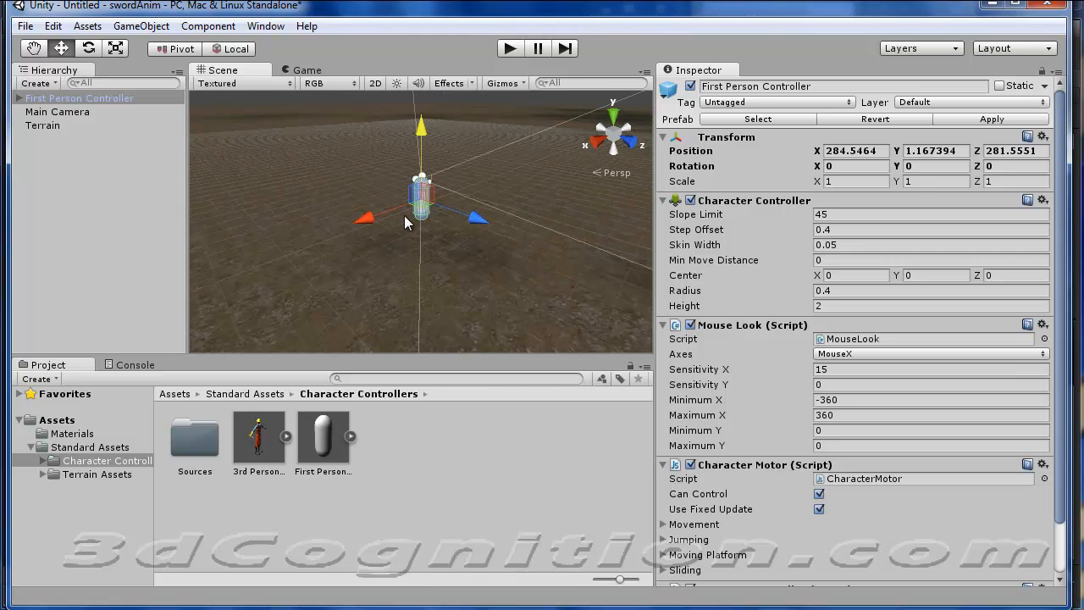
{"action": "scroll", "coordinate": [406, 217], "scroll_direction": "down", "scroll_amount": 5}
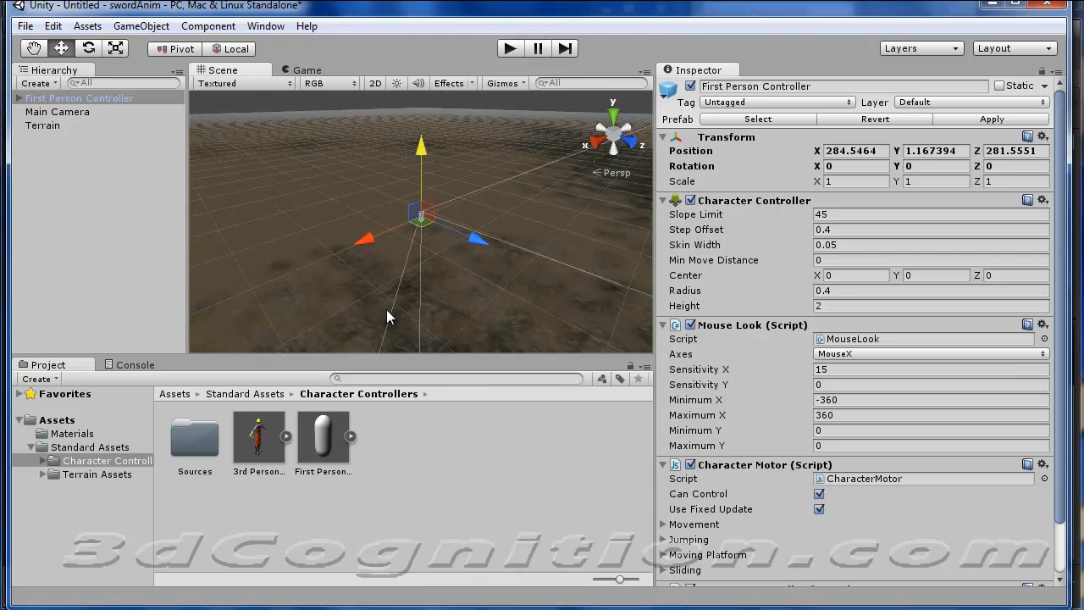
{"action": "middle_click_drag", "start_coordinate": [357, 308], "coordinate": [343, 288]}
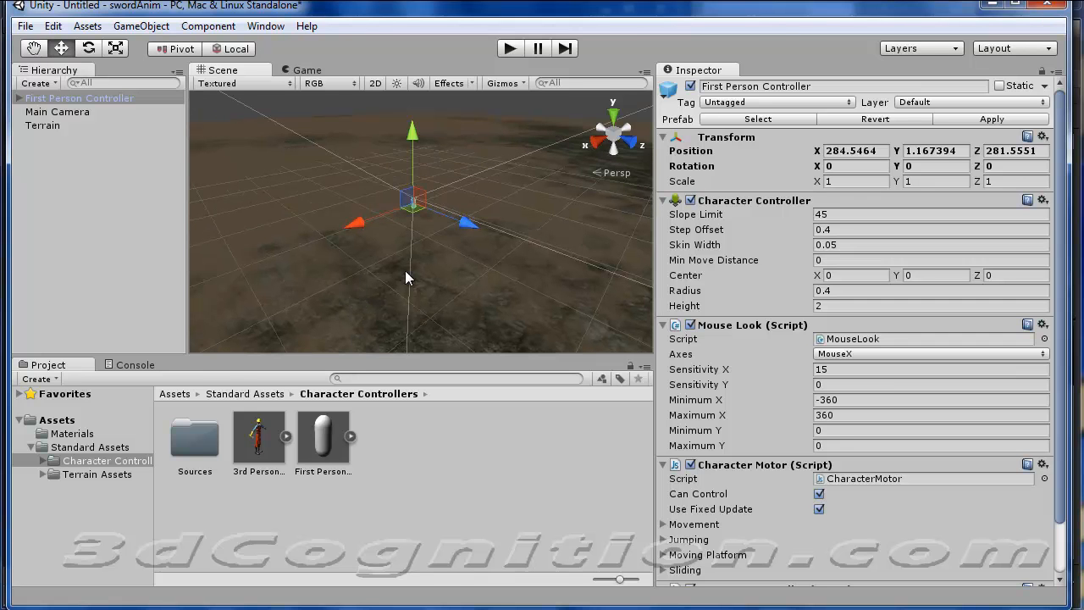
{"action": "mouse_move", "coordinate": [405, 271]}
{"action": "middle_mouse_down"}
{"action": "mouse_move", "coordinate": [438, 279]}
{"action": "mouse_move", "coordinate": [391, 267]}
{"action": "middle_mouse_up"}
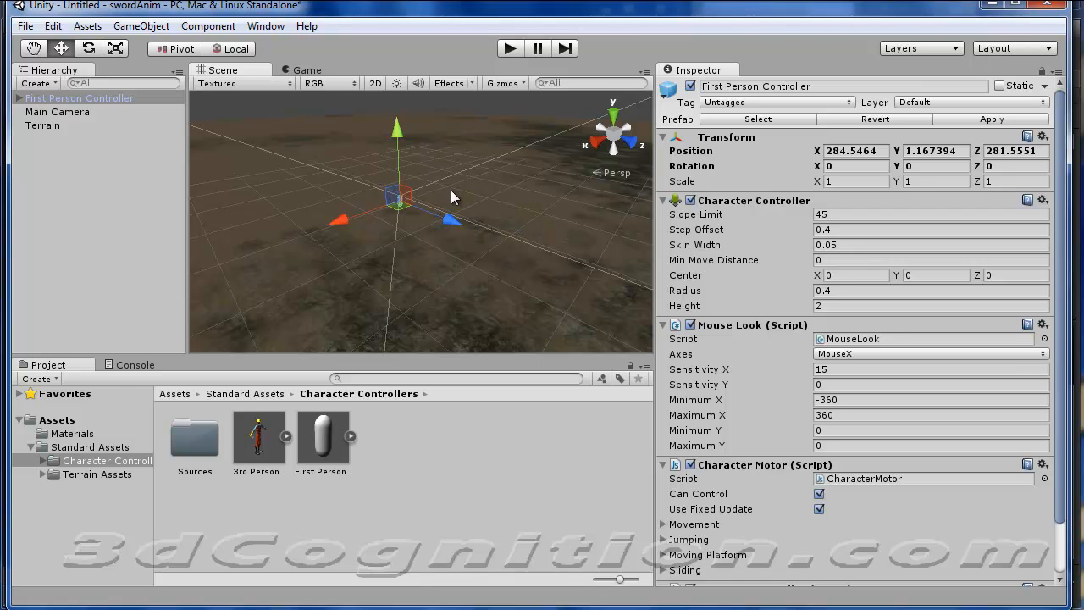
Place the sword2 model in front of the First Person Controller at about X 284.9, Y 0.93, Z 283.8, and test-play the scene.
{"action": "left_click", "coordinate": [66, 421]}
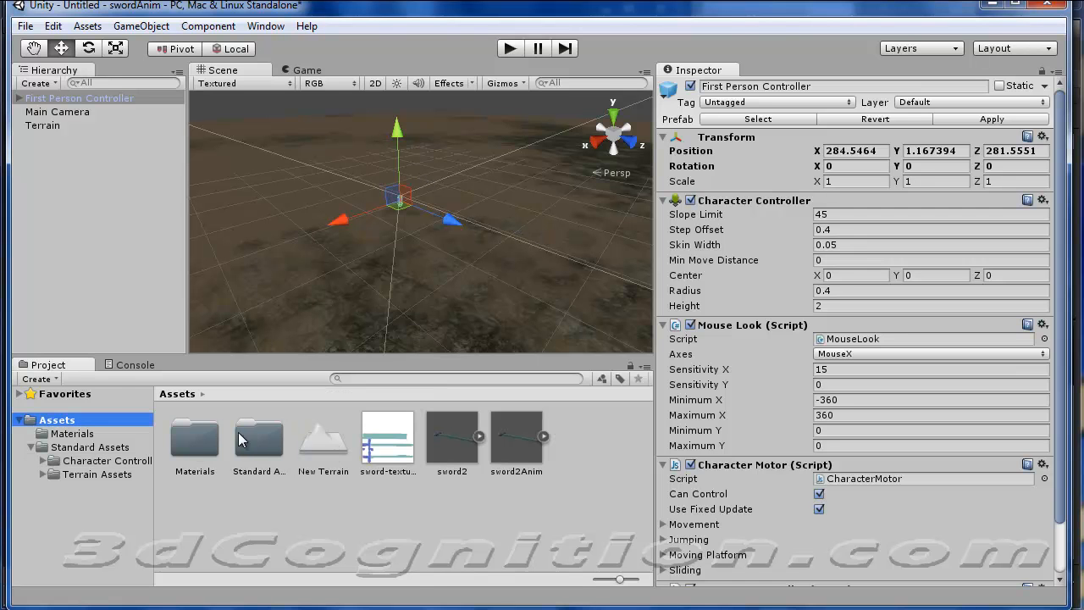
{"action": "left_click_drag", "start_coordinate": [446, 437], "coordinate": [412, 223]}
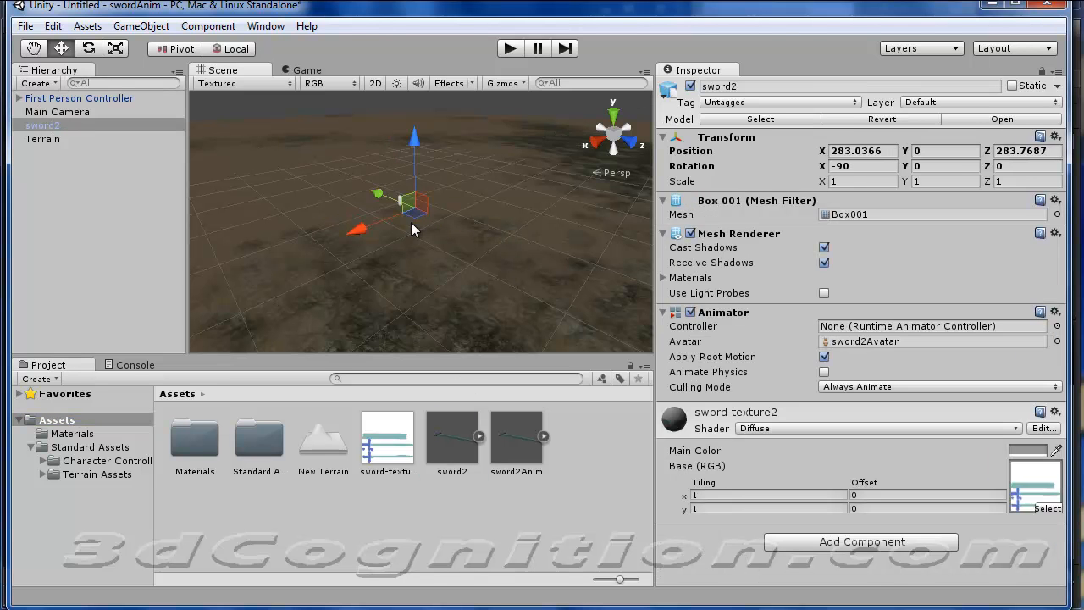
{"action": "scroll", "coordinate": [409, 229], "scroll_direction": "up", "scroll_amount": 5}
{"action": "middle_click_drag", "start_coordinate": [273, 283], "coordinate": [394, 293]}
{"action": "scroll", "coordinate": [391, 297], "scroll_direction": "down", "scroll_amount": 3}
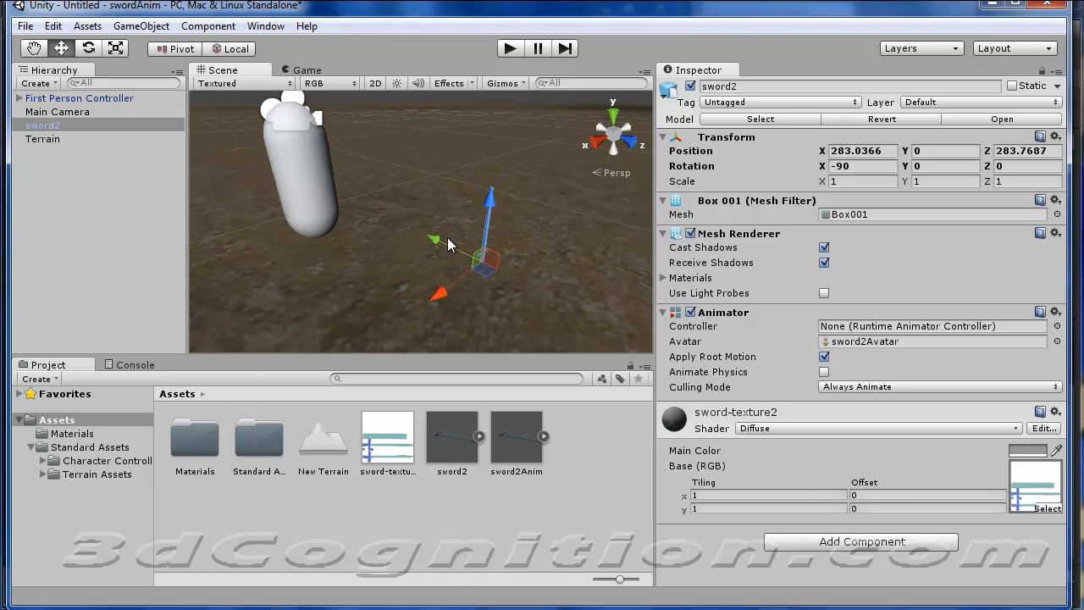
{"action": "left_click_drag", "start_coordinate": [489, 210], "coordinate": [497, 163]}
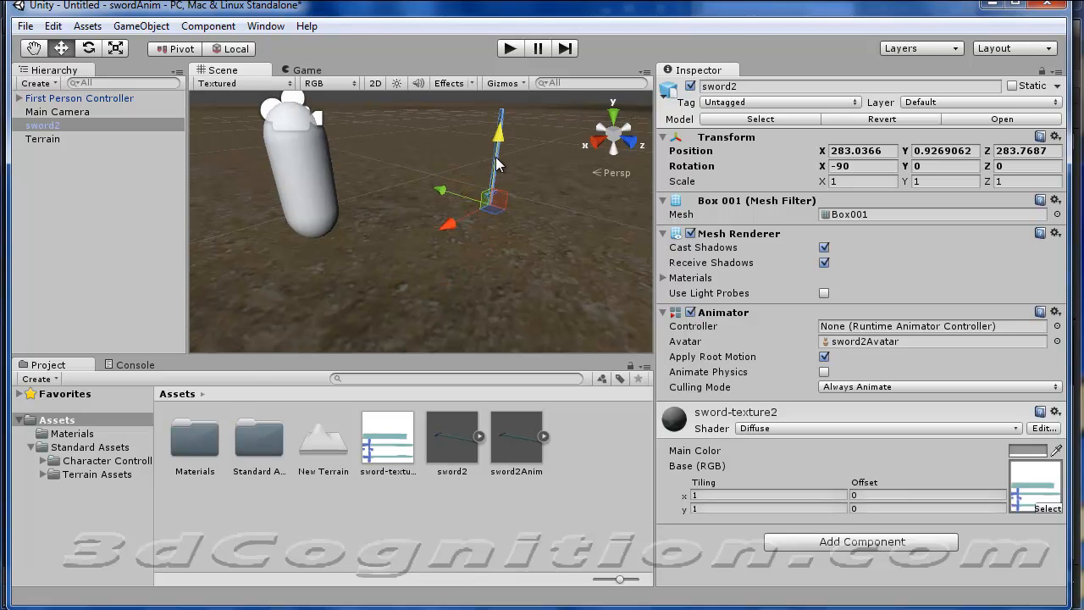
{"action": "left_click_drag", "start_coordinate": [451, 226], "coordinate": [324, 222]}
{"action": "middle_click_drag", "start_coordinate": [323, 220], "coordinate": [381, 254]}
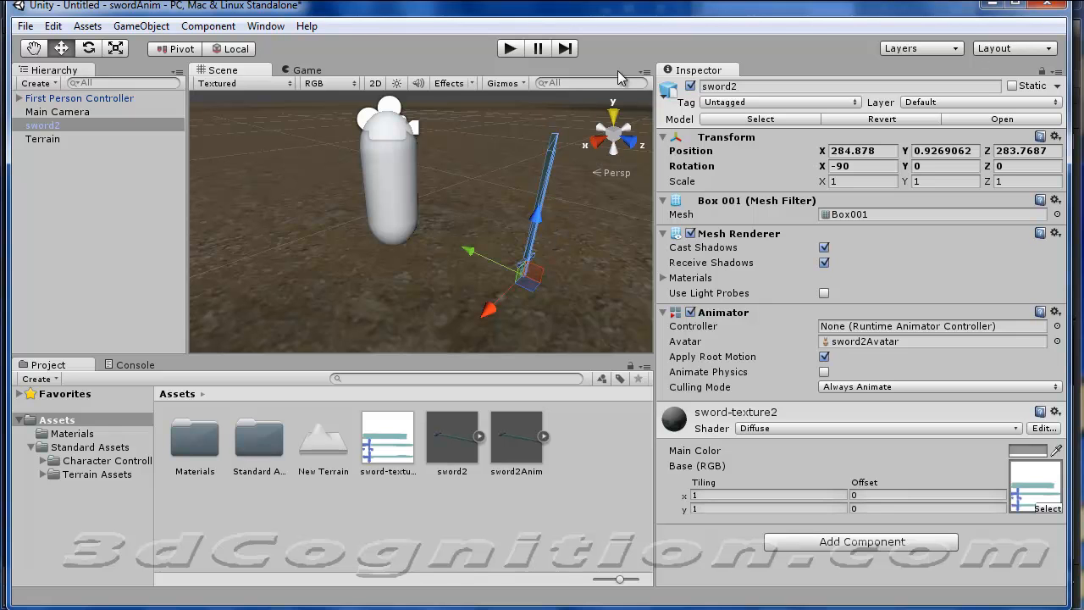
{"action": "left_click", "coordinate": [510, 48]}
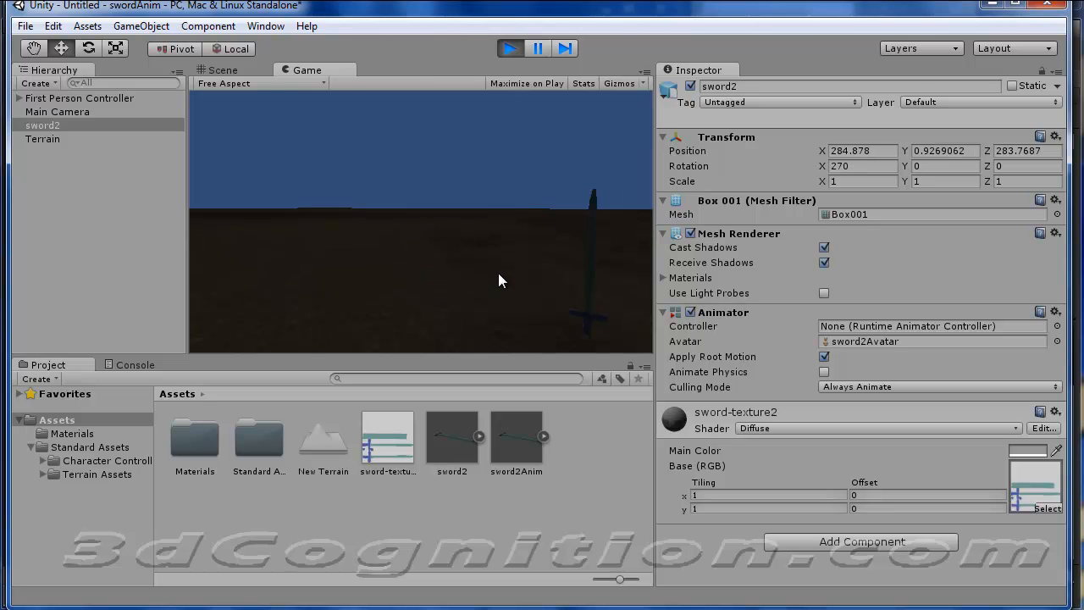
{"action": "left_click", "coordinate": [510, 48]}
Add a directional light, move it to about X 283, Y 3.31, Z 284.8, and test-play the lit scene.
{"action": "left_click", "coordinate": [162, 31]}
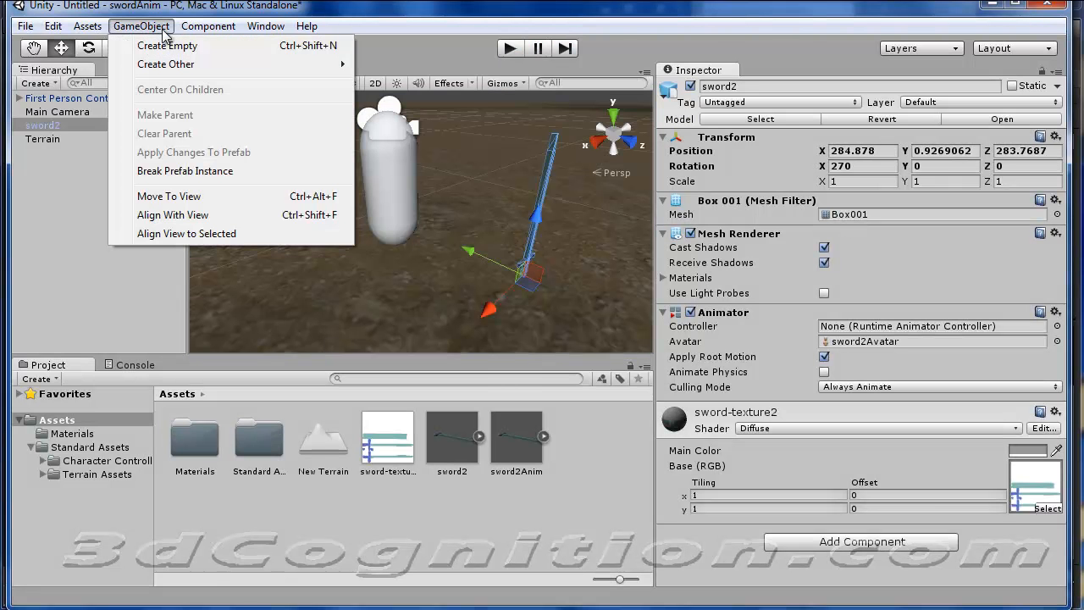
{"action": "mouse_move", "coordinate": [190, 66]}
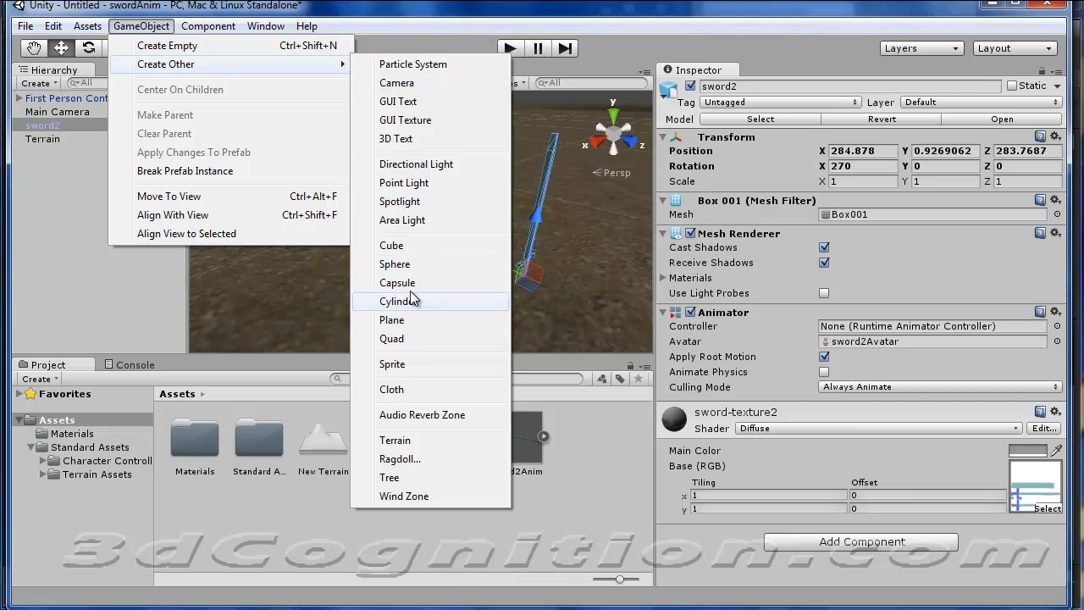
{"action": "left_click", "coordinate": [432, 164]}
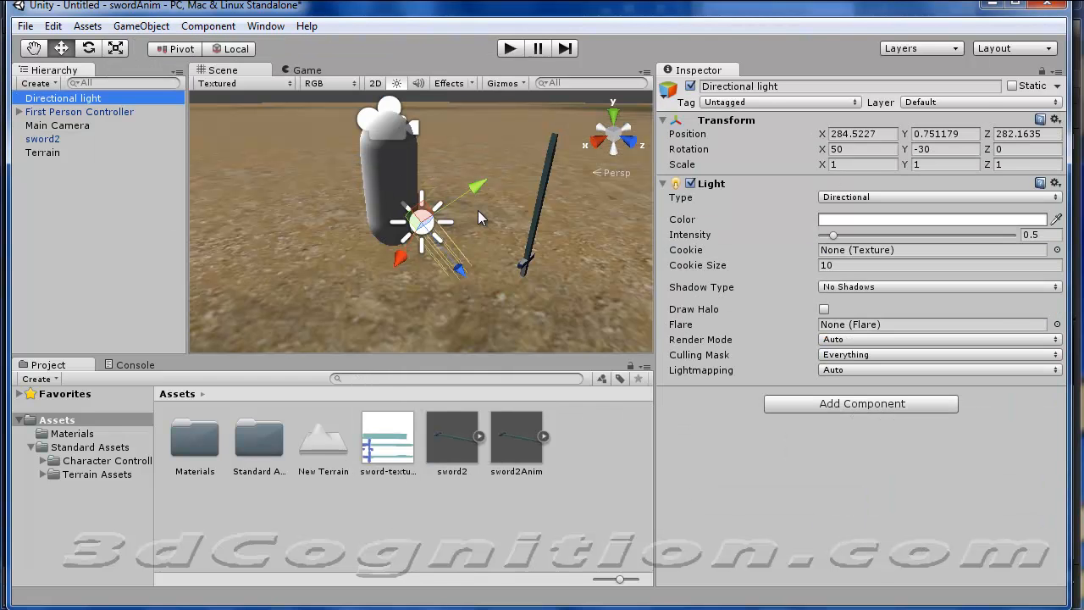
{"action": "left_click_drag", "start_coordinate": [477, 188], "coordinate": [559, 139]}
{"action": "left_click", "coordinate": [509, 48]}
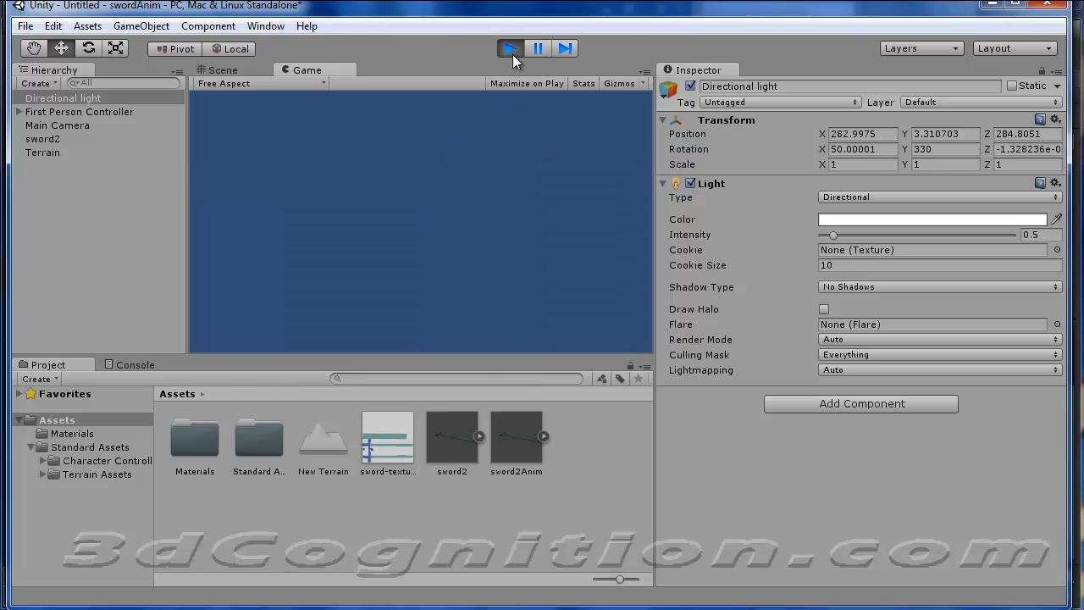
{"action": "left_click", "coordinate": [511, 49]}
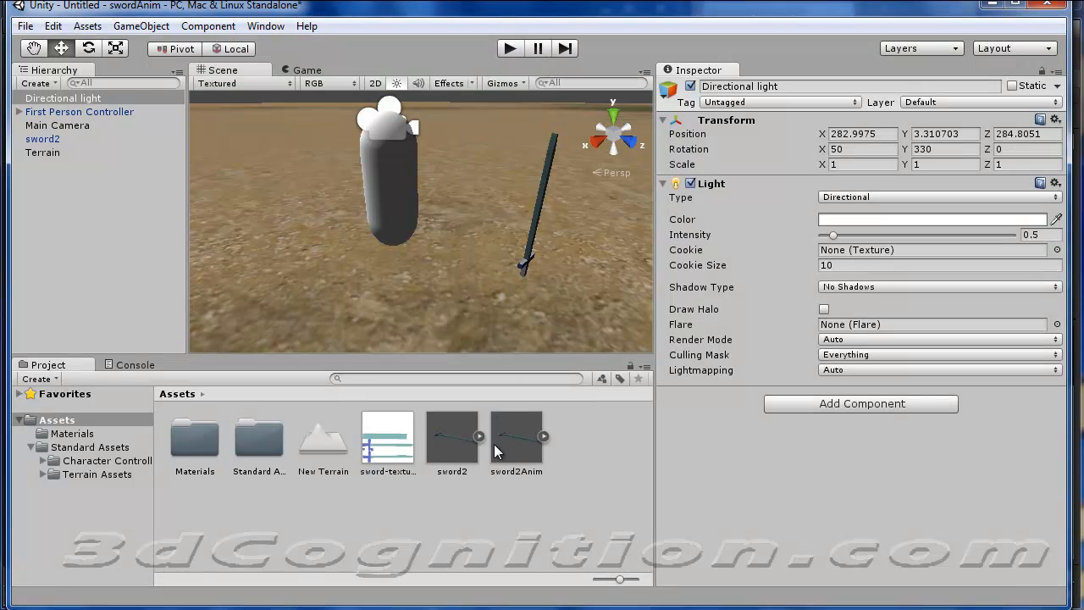
Place the sword2Anim model beside sword2 and move it to about X 285.7, Y 0.69, Z 283.4.
{"action": "left_click_drag", "start_coordinate": [512, 448], "coordinate": [477, 269]}
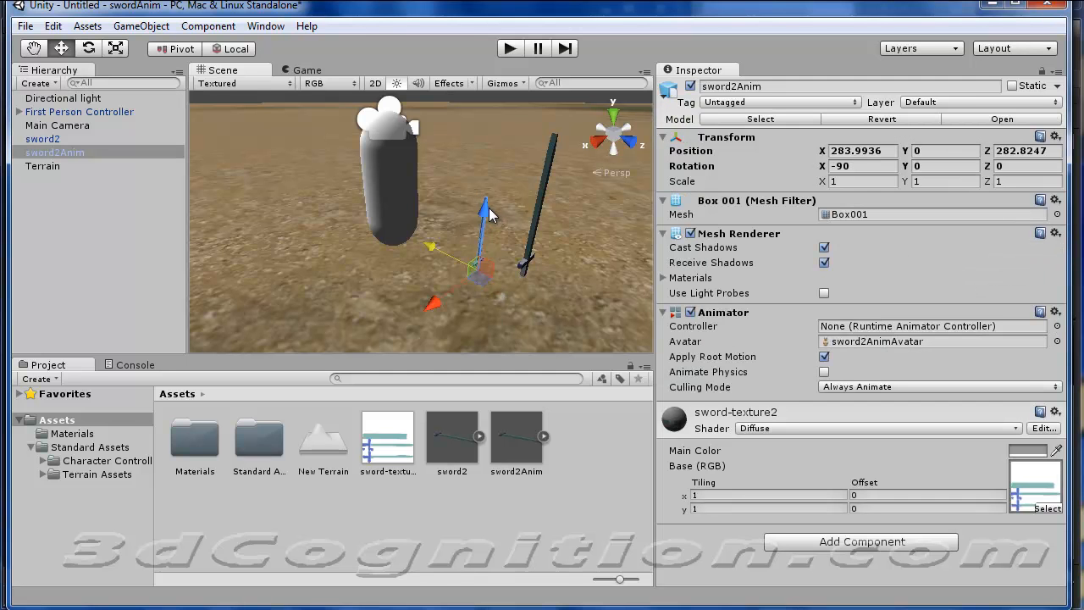
{"action": "left_click_drag", "start_coordinate": [495, 217], "coordinate": [389, 275]}
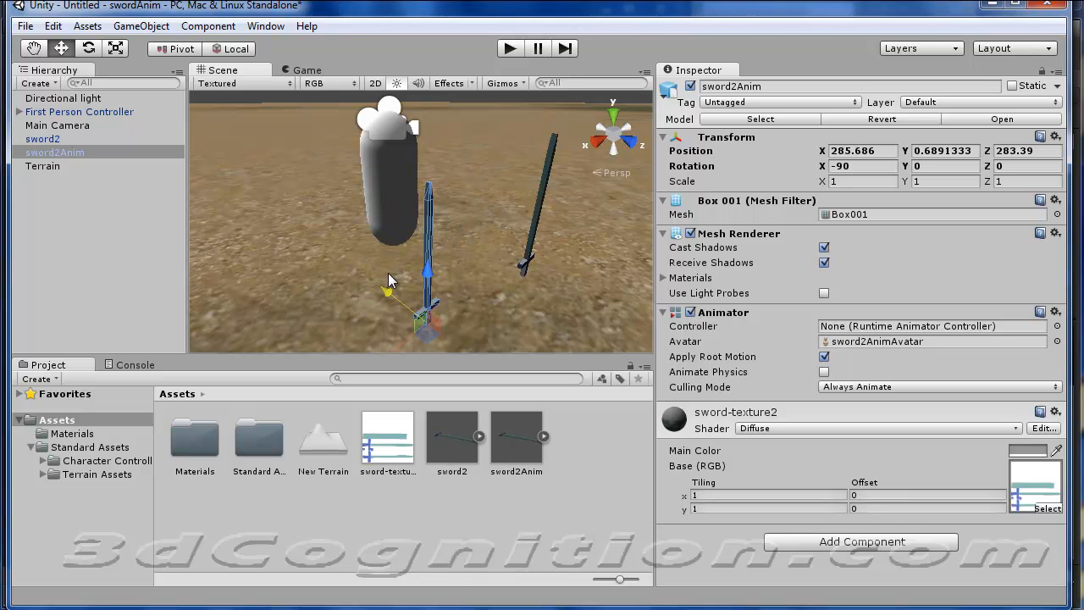
From the top view, move sword2Anim closer to sword2, to about X 285.49 and Z 283.77.
{"action": "left_click", "coordinate": [614, 114]}
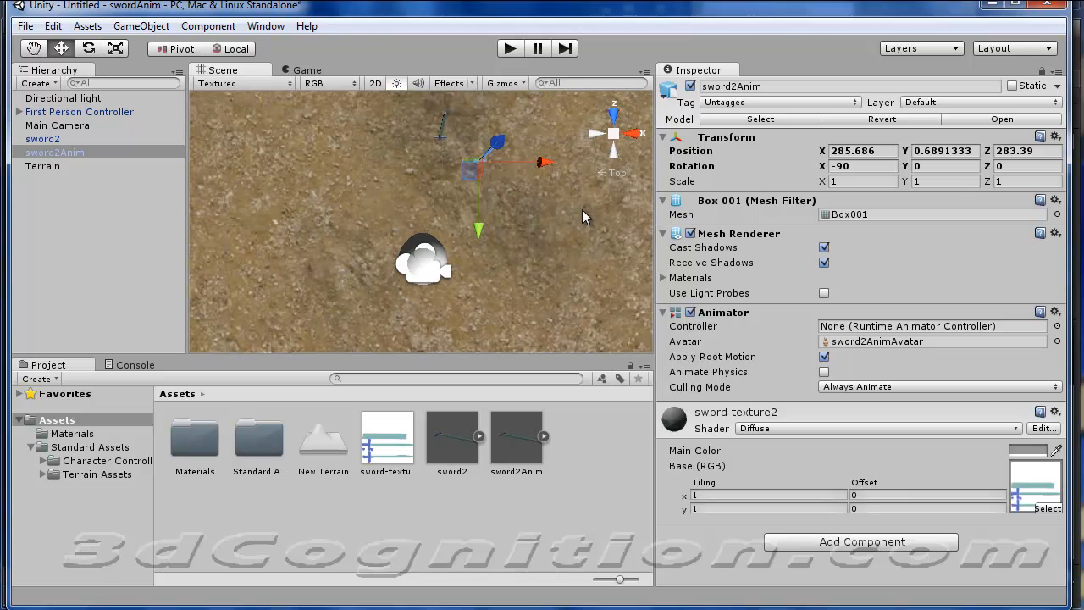
{"action": "left_click_drag", "start_coordinate": [465, 242], "coordinate": [468, 227]}
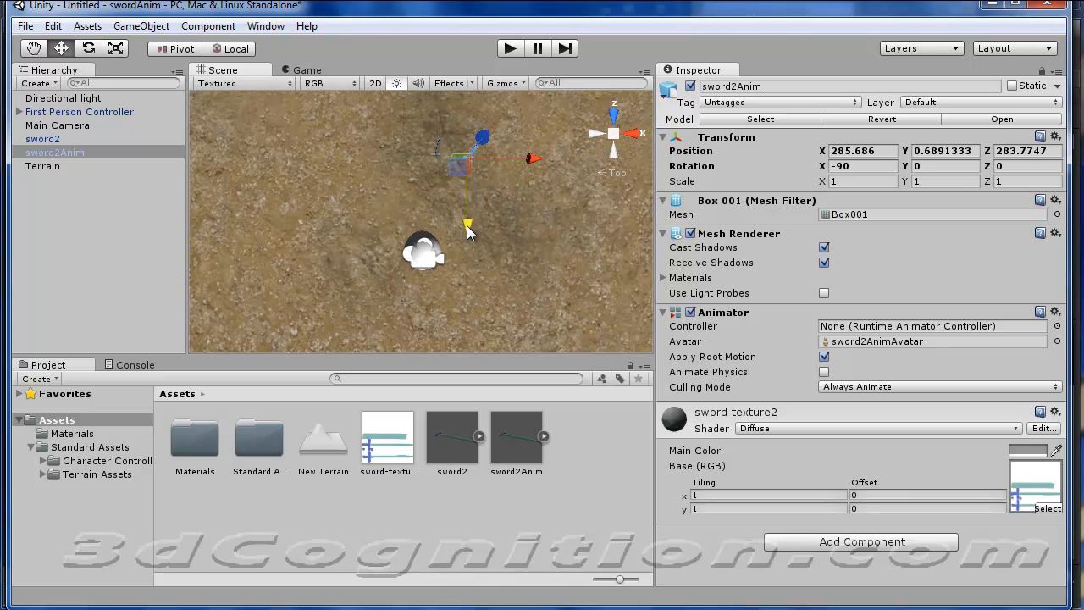
{"action": "left_click_drag", "start_coordinate": [539, 159], "coordinate": [531, 159]}
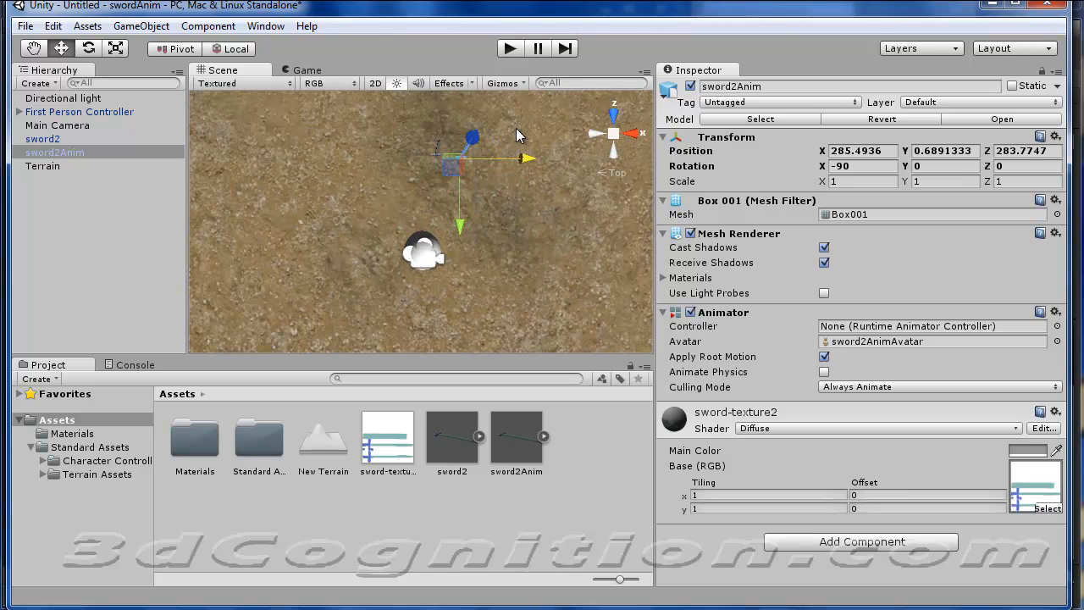
{"action": "left_click", "coordinate": [585, 451]}
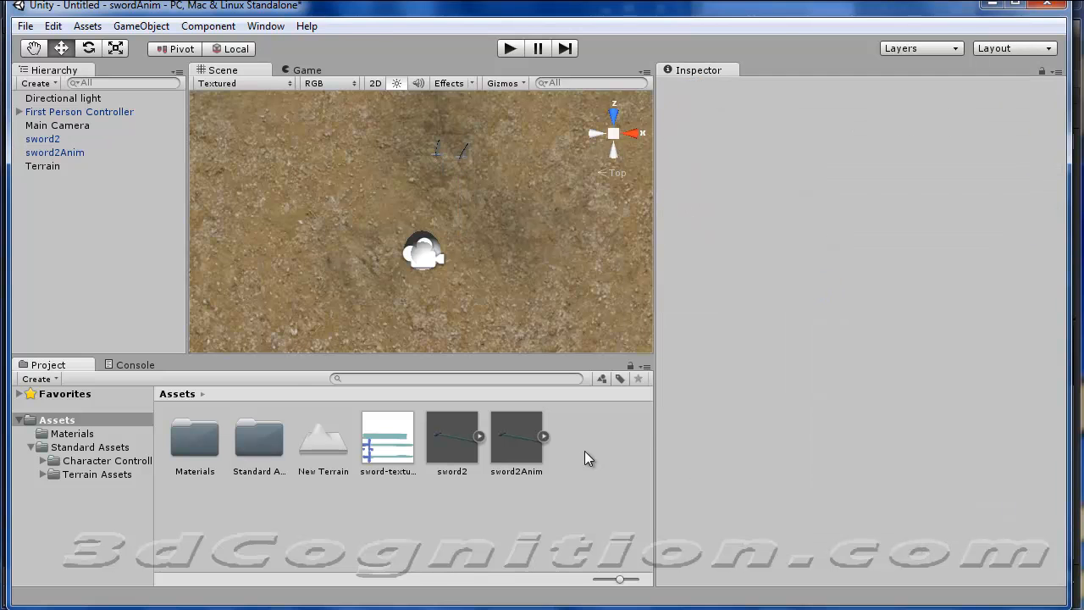
{"action": "left_click", "coordinate": [462, 151]}
{"action": "left_click", "coordinate": [464, 154]}
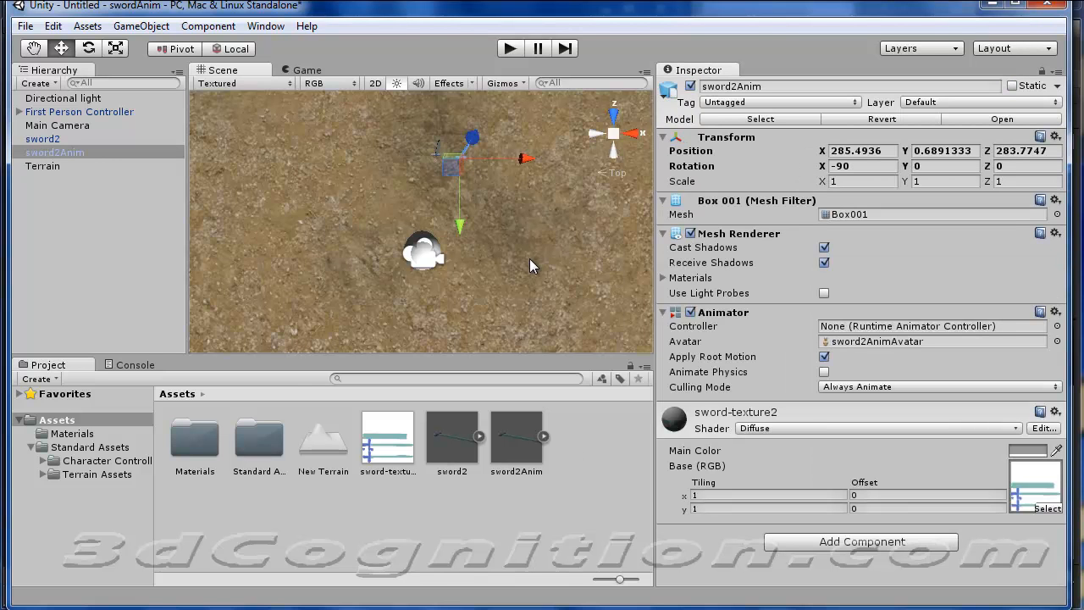
Select the sword2Anim asset to view its import settings and test-play the scene to check its animation.
{"action": "left_click", "coordinate": [517, 436]}
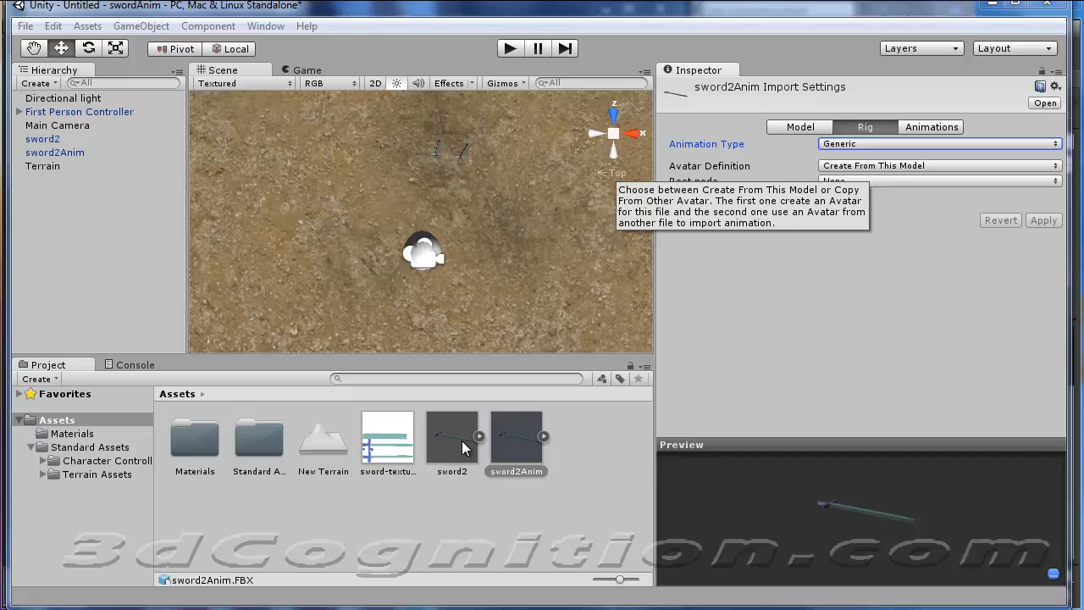
{"action": "left_click", "coordinate": [562, 490]}
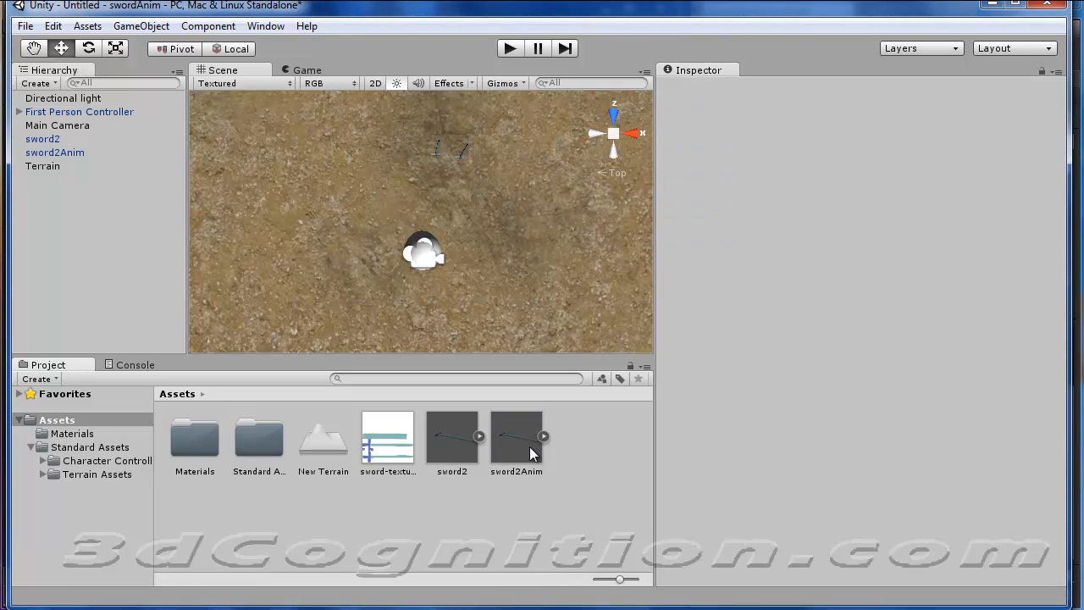
{"action": "left_click", "coordinate": [527, 449]}
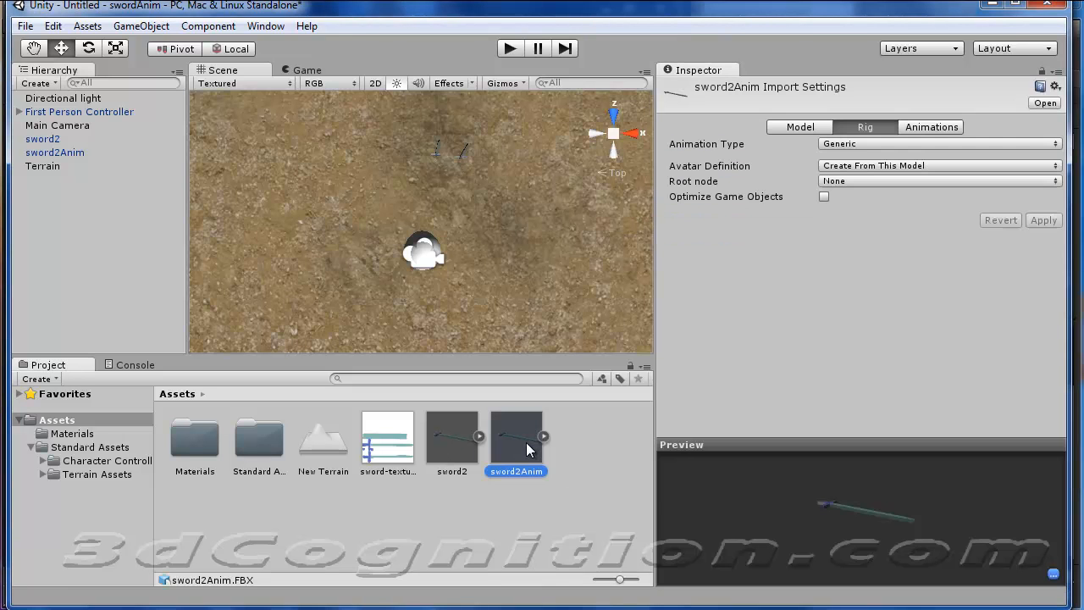
{"action": "left_click", "coordinate": [509, 49]}
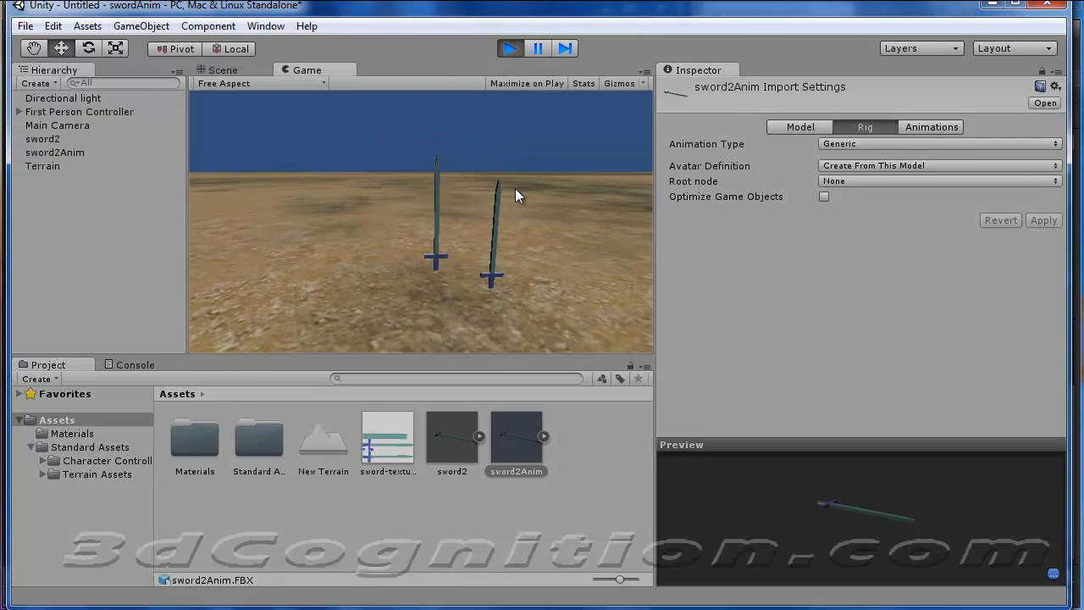
{"action": "key", "text": "ctrl+p"}
Set the sword2Anim asset's rig animation type to Legacy with Store in Root (New) generation and apply the import settings.
{"action": "left_click", "coordinate": [523, 505]}
{"action": "left_click", "coordinate": [525, 447]}
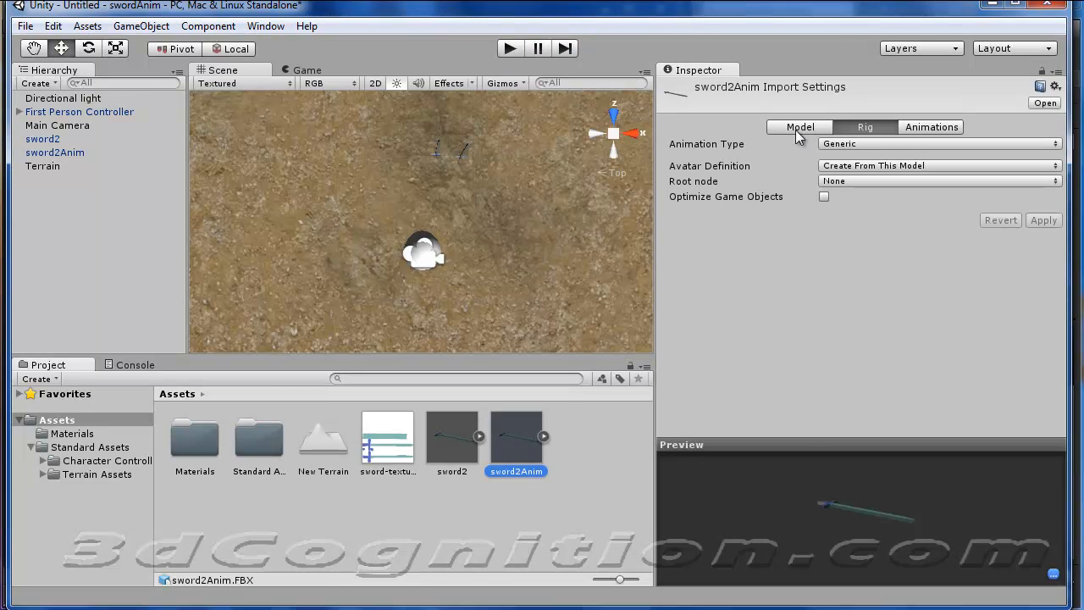
{"action": "left_click", "coordinate": [871, 146]}
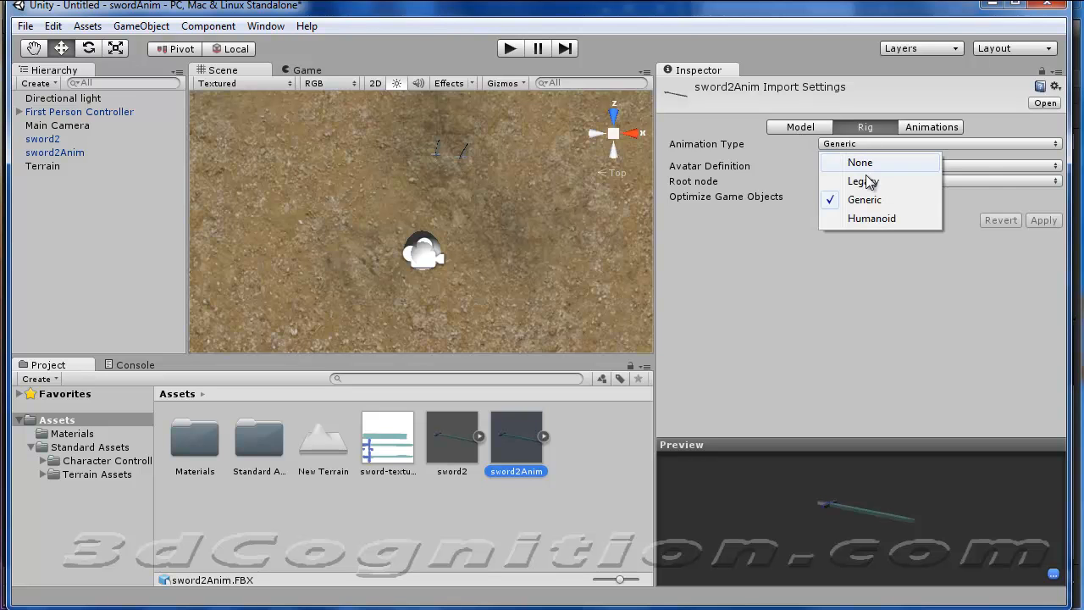
{"action": "left_click", "coordinate": [862, 180]}
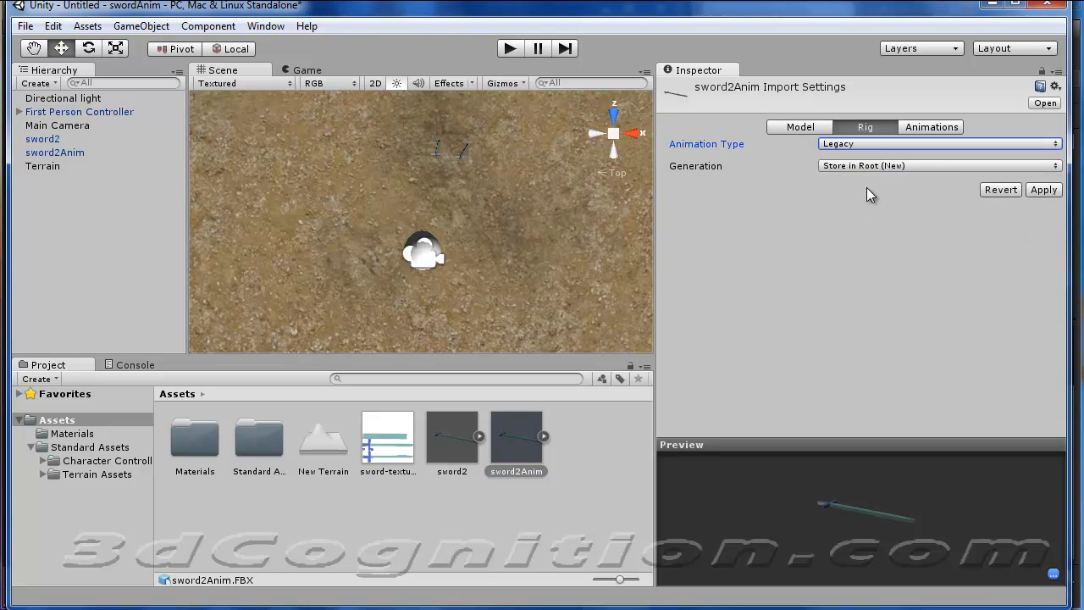
{"action": "left_click", "coordinate": [946, 166]}
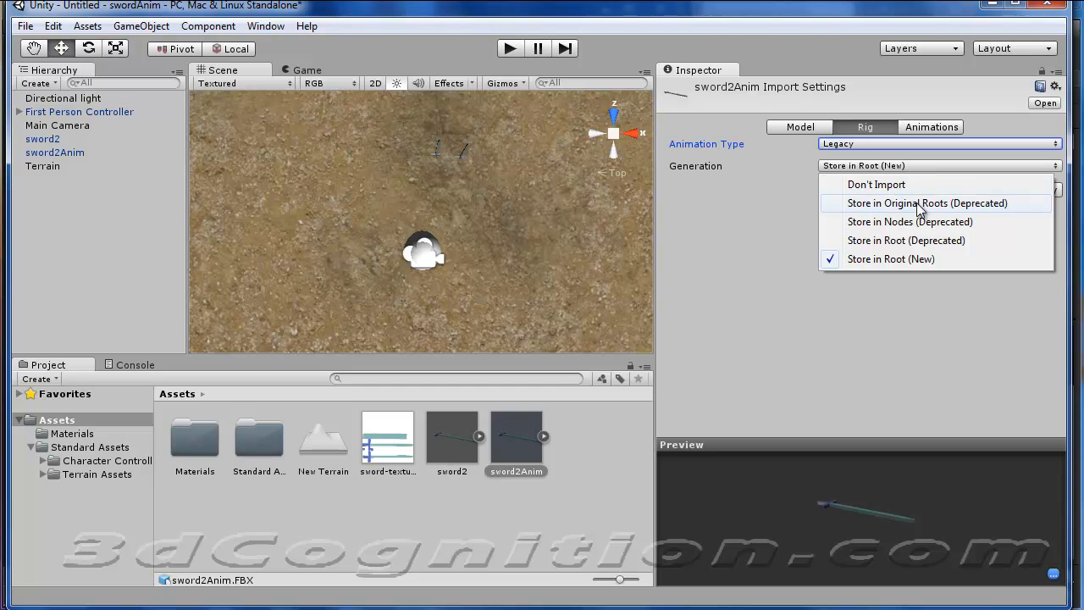
{"action": "left_click", "coordinate": [771, 239]}
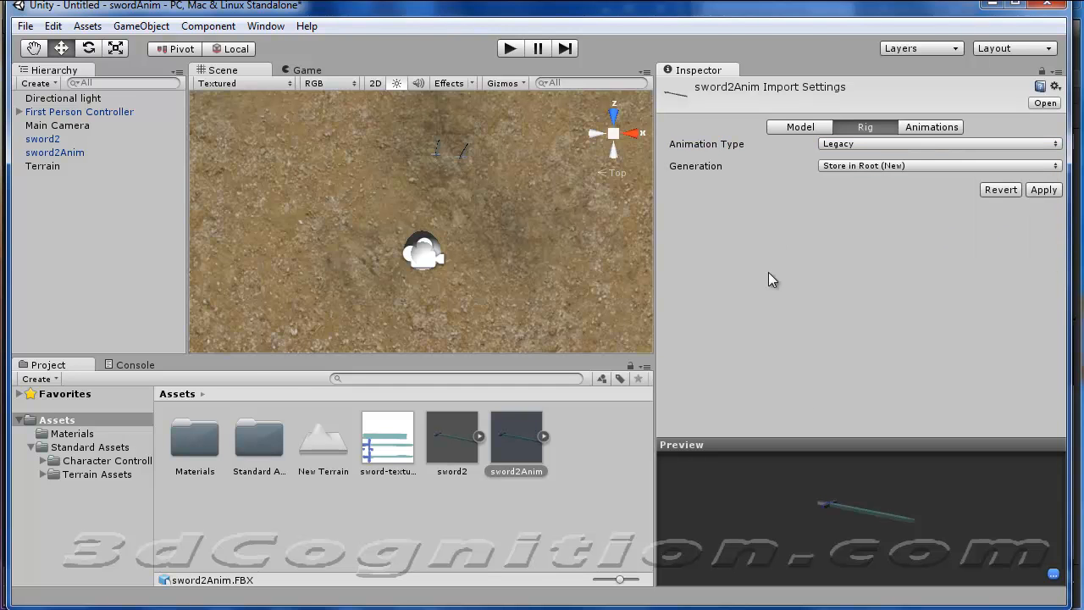
{"action": "left_click", "coordinate": [927, 127]}
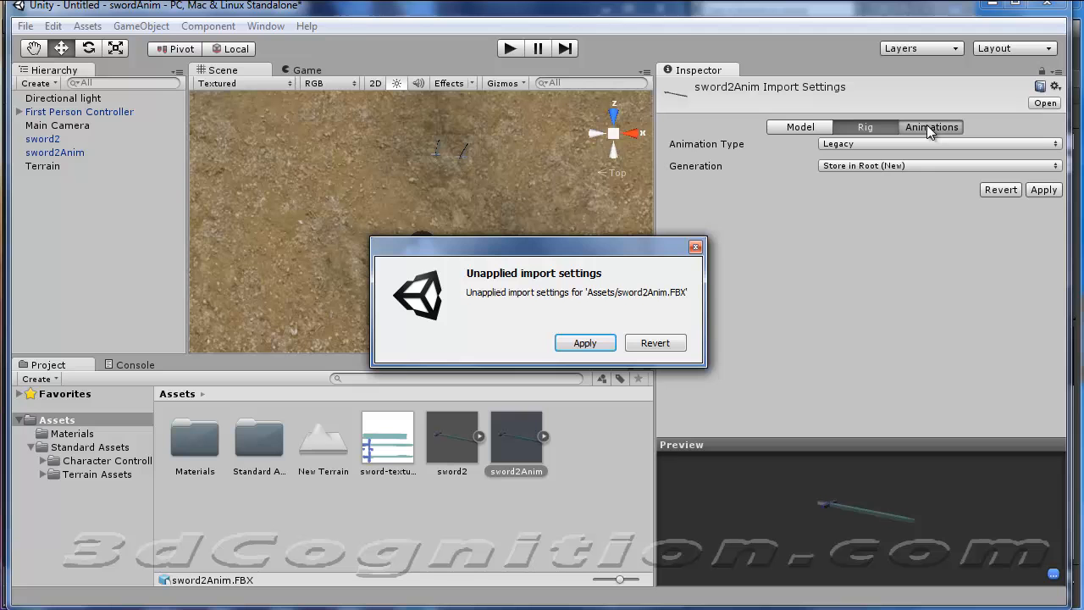
{"action": "left_click", "coordinate": [585, 343]}
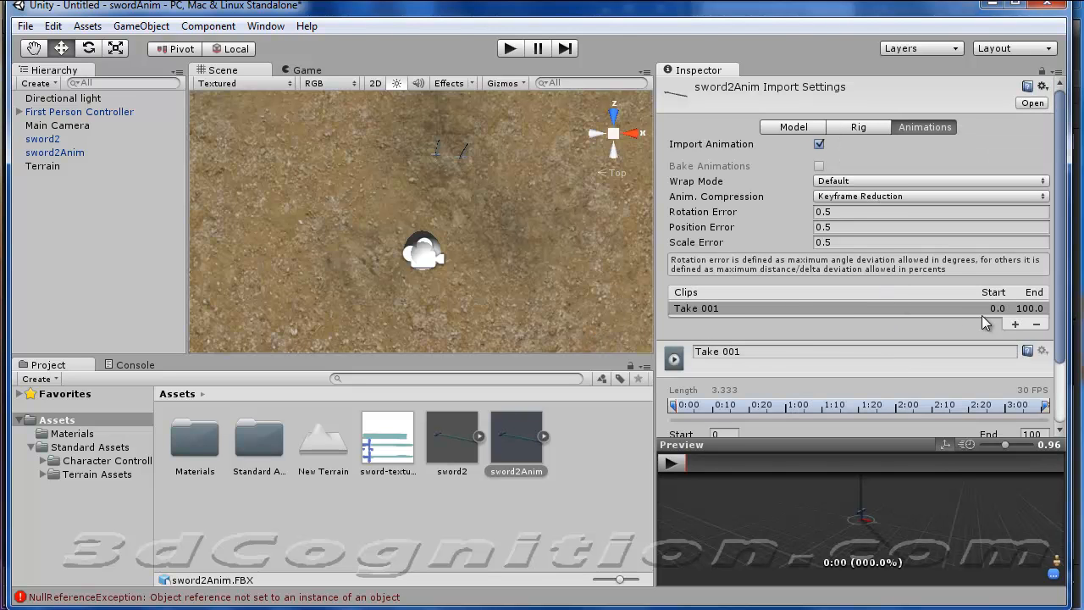
Rename the imported animation clip Take 001 as SwordAnim.
{"action": "left_click_drag", "start_coordinate": [1060, 303], "coordinate": [1065, 373]}
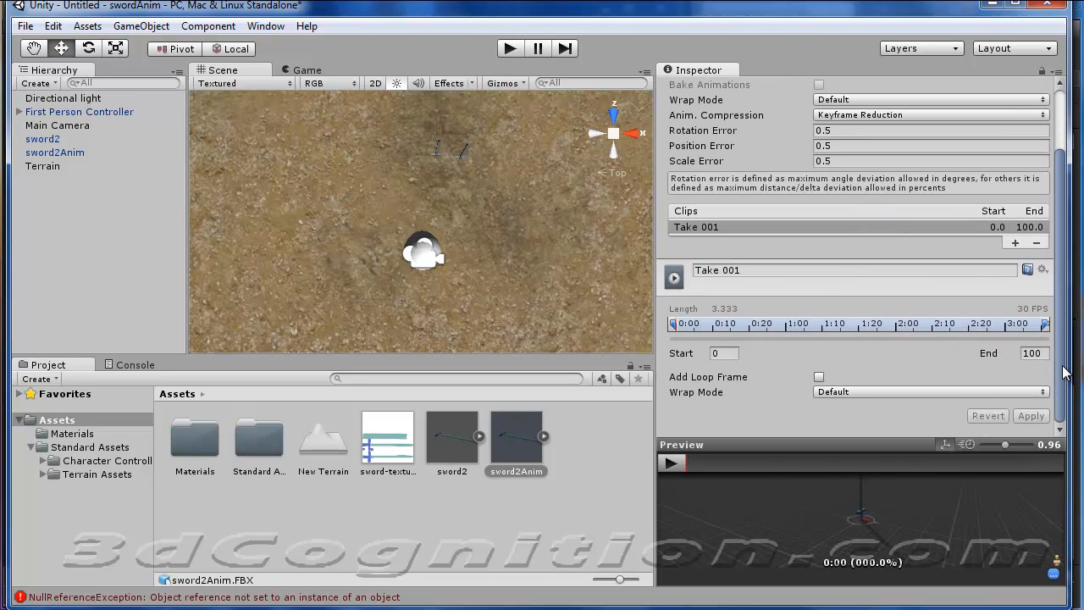
{"action": "left_click", "coordinate": [770, 273]}
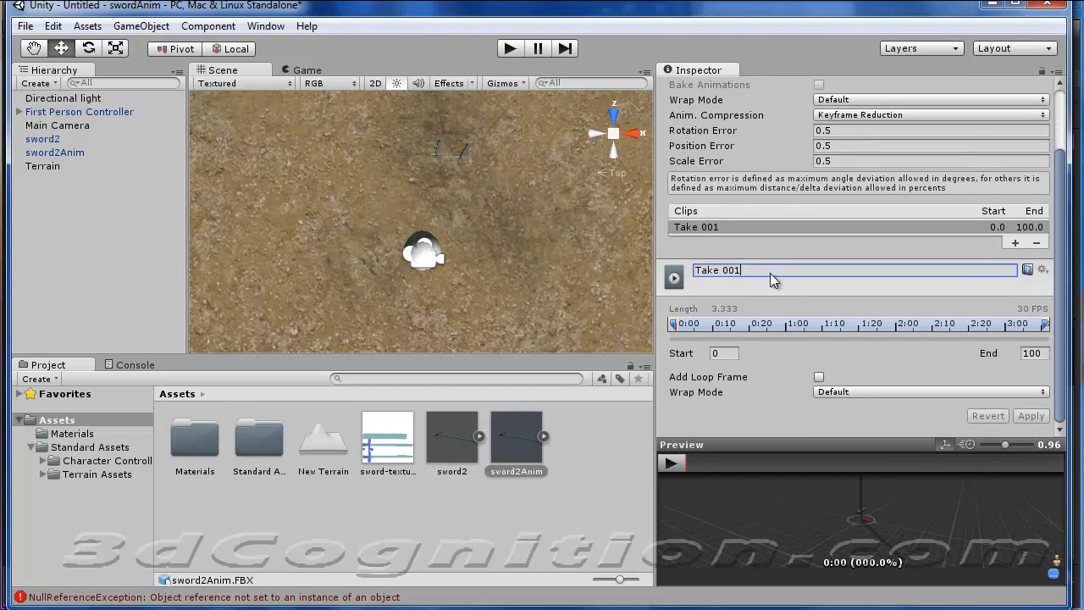
{"action": "left_click_drag", "start_coordinate": [770, 273], "coordinate": [684, 274]}
{"action": "type", "text": "SwordAnim"}
{"action": "key", "text": "Return"}
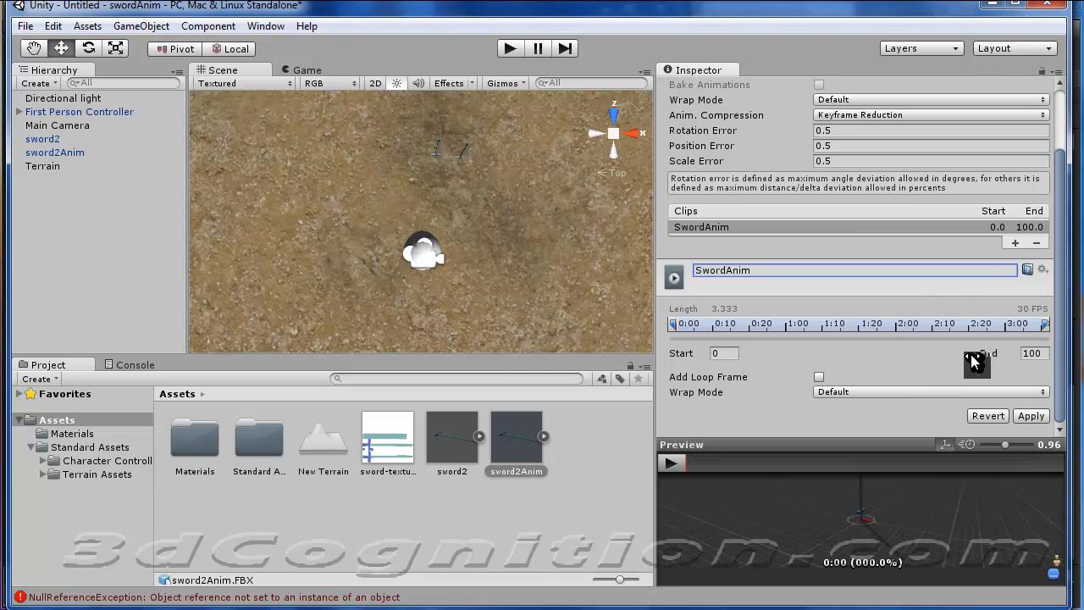
Add a loop frame to the SwordAnim clip, set its wrap mode to Loop, and apply the changes.
{"action": "left_click", "coordinate": [819, 377]}
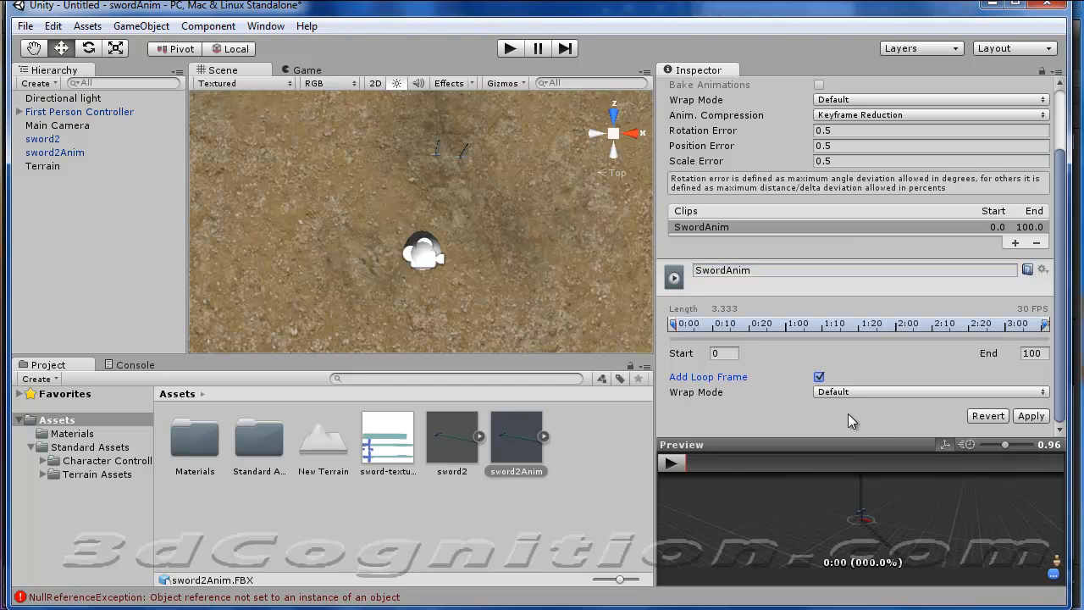
{"action": "left_click", "coordinate": [913, 393]}
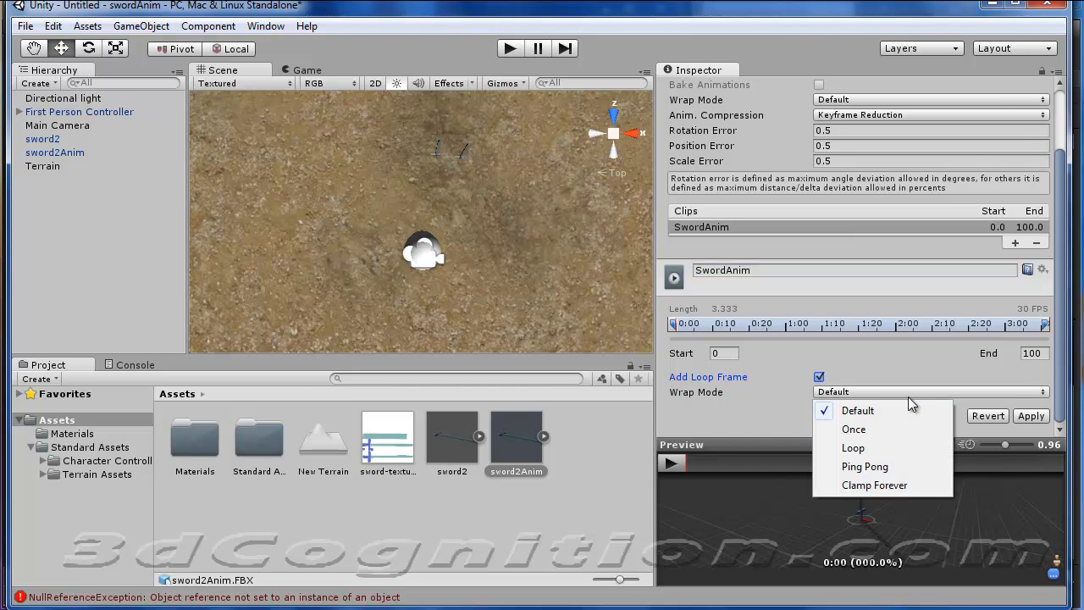
{"action": "left_click", "coordinate": [871, 447]}
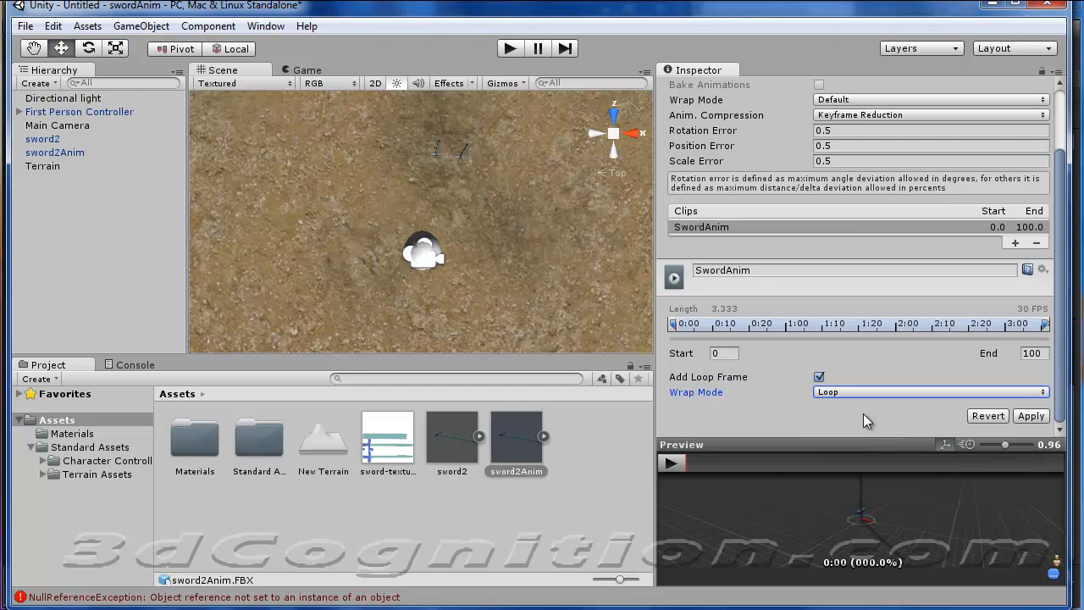
{"action": "left_click", "coordinate": [1031, 416]}
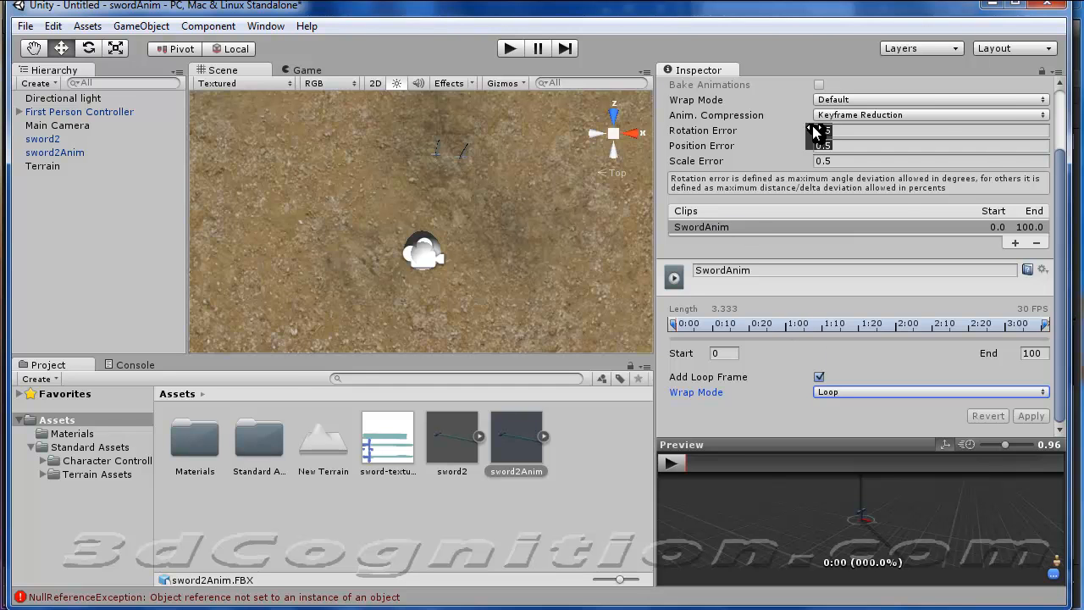
Try a Loop wrap mode for the whole sword2Anim import and test-play the scene, walking around the swords.
{"action": "left_click", "coordinate": [934, 100]}
{"action": "left_click", "coordinate": [880, 155]}
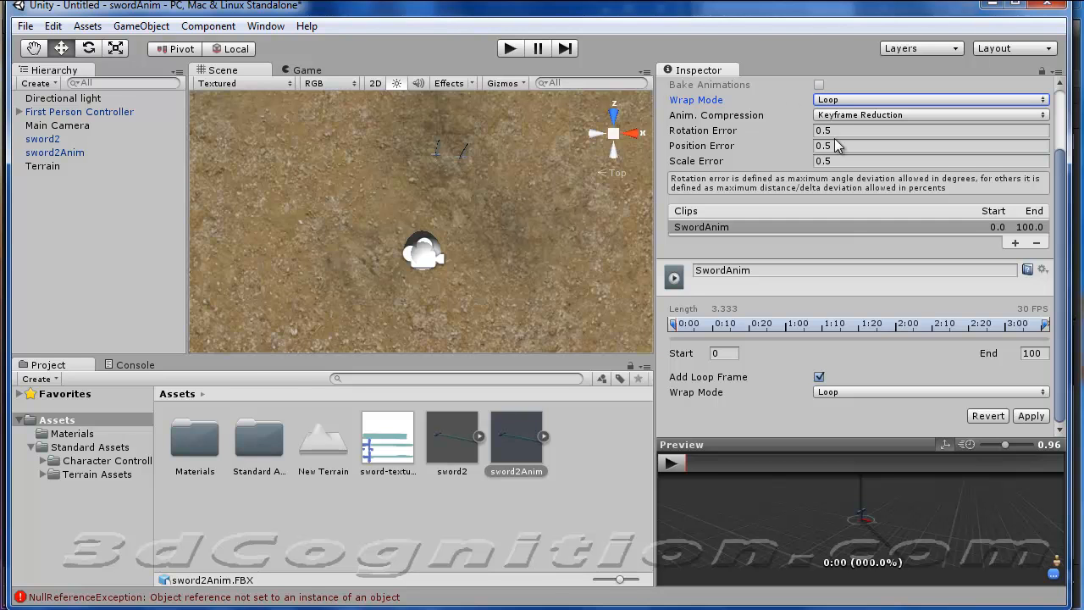
{"action": "left_click", "coordinate": [511, 50]}
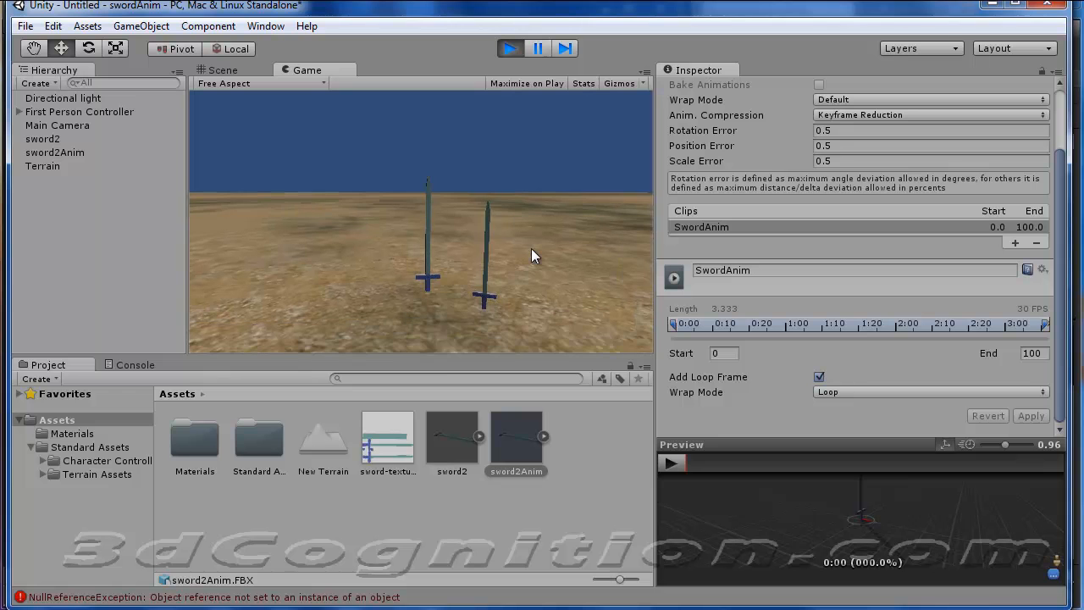
{"action": "key", "text": "w"}
{"action": "key", "text": "s"}
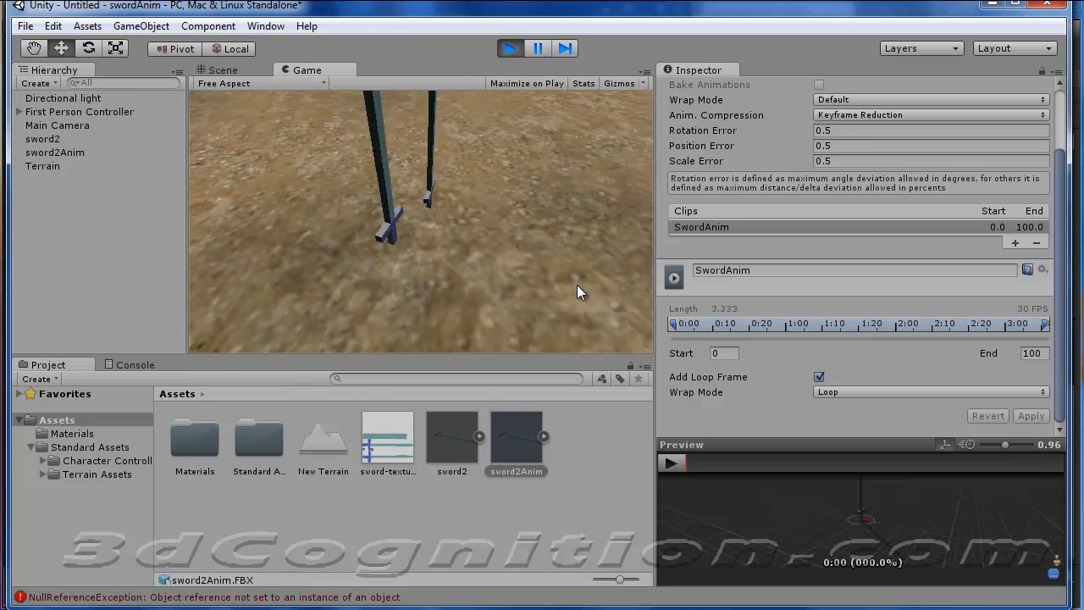
{"action": "key", "text": "w"}
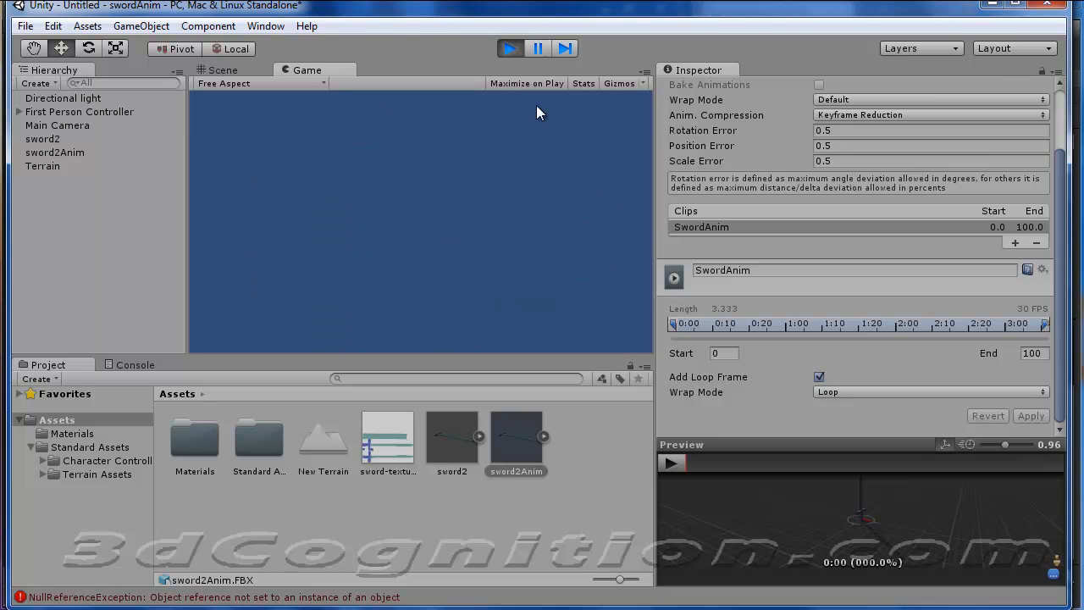
{"action": "left_click", "coordinate": [513, 54]}
Open the Console and clear its logged messages.
{"action": "left_click", "coordinate": [530, 509]}
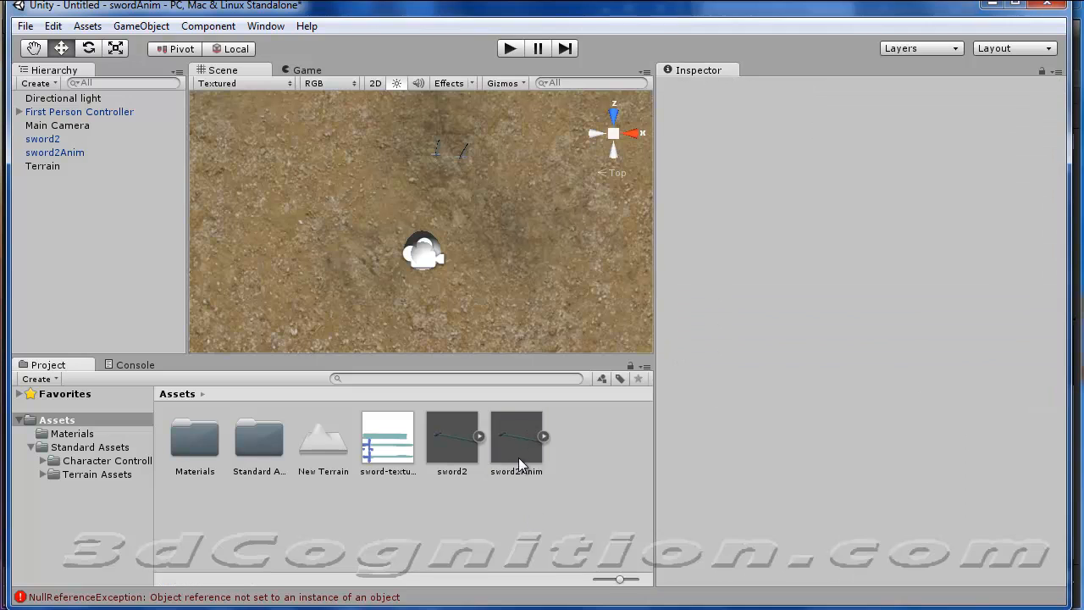
{"action": "left_click", "coordinate": [519, 448]}
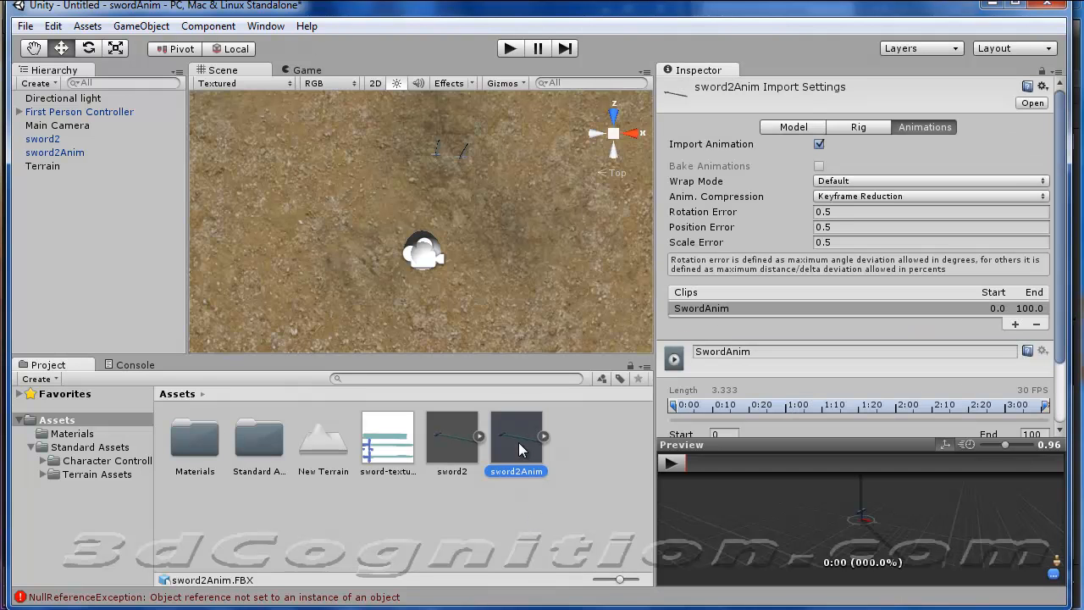
{"action": "left_click", "coordinate": [521, 532]}
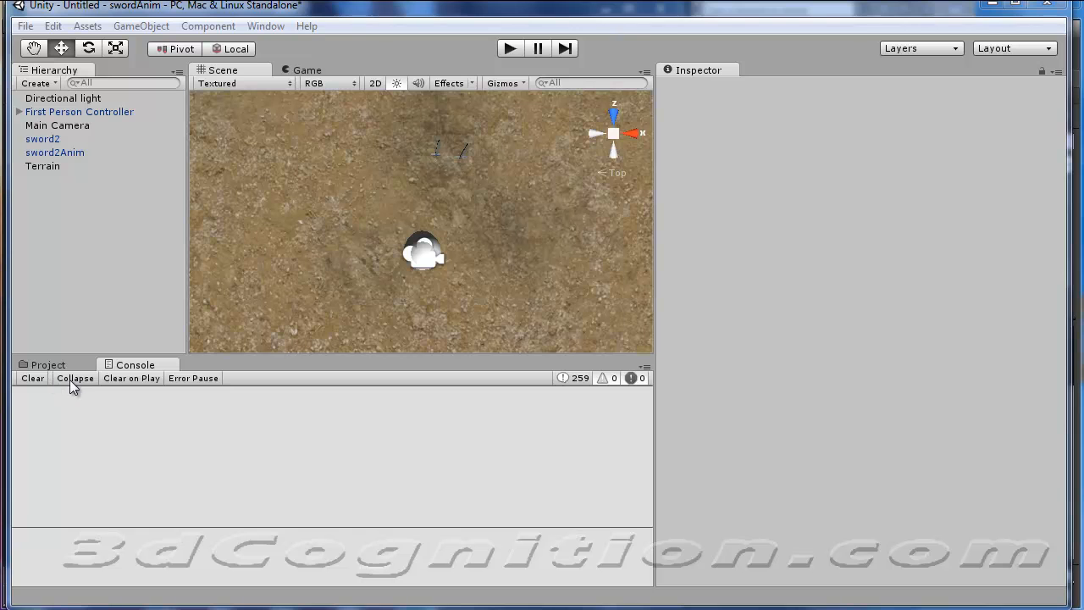
{"action": "left_click", "coordinate": [38, 381]}
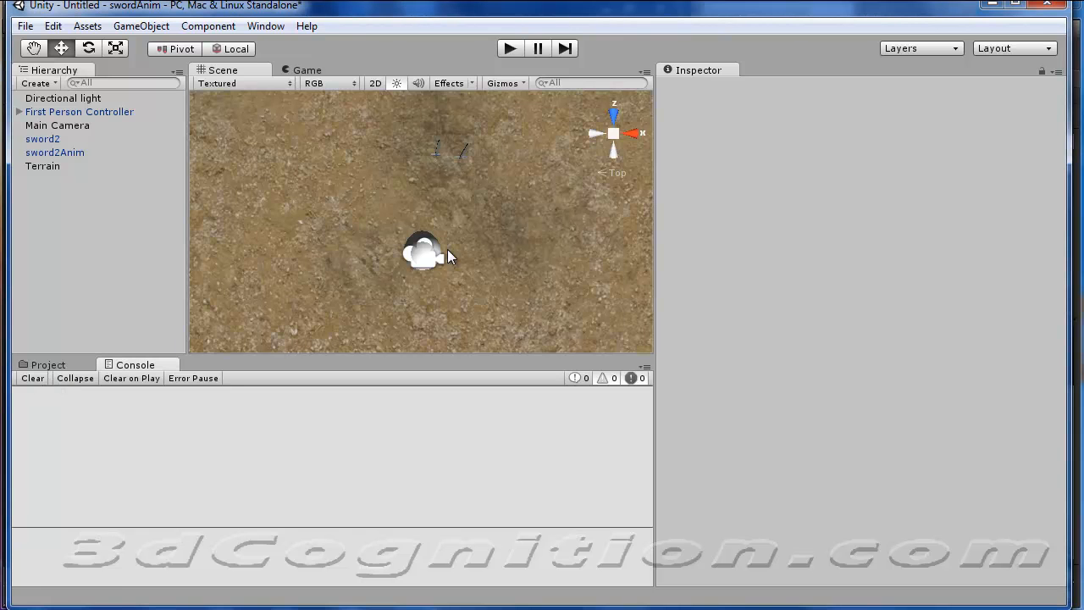
Test-play the scene and read one of the messages logged in the Console.
{"action": "left_click", "coordinate": [512, 49]}
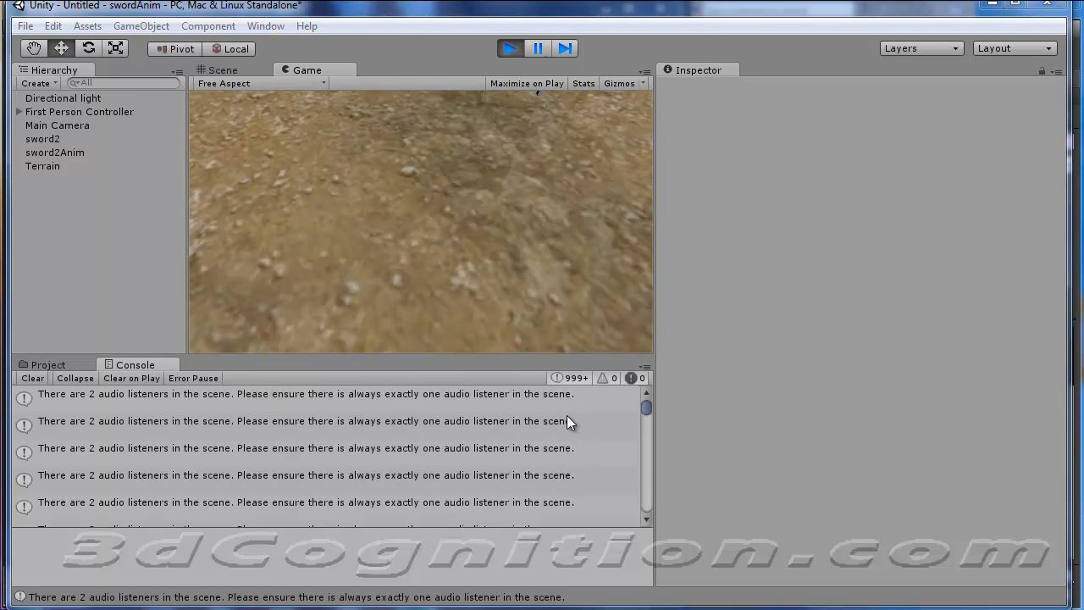
{"action": "left_click", "coordinate": [250, 421]}
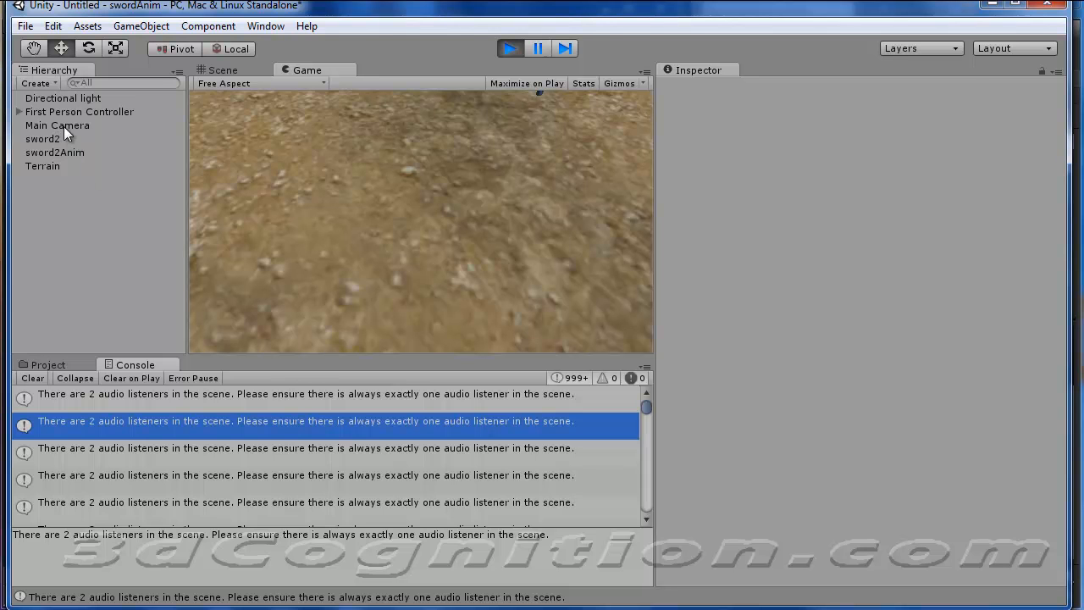
{"action": "left_click", "coordinate": [510, 48]}
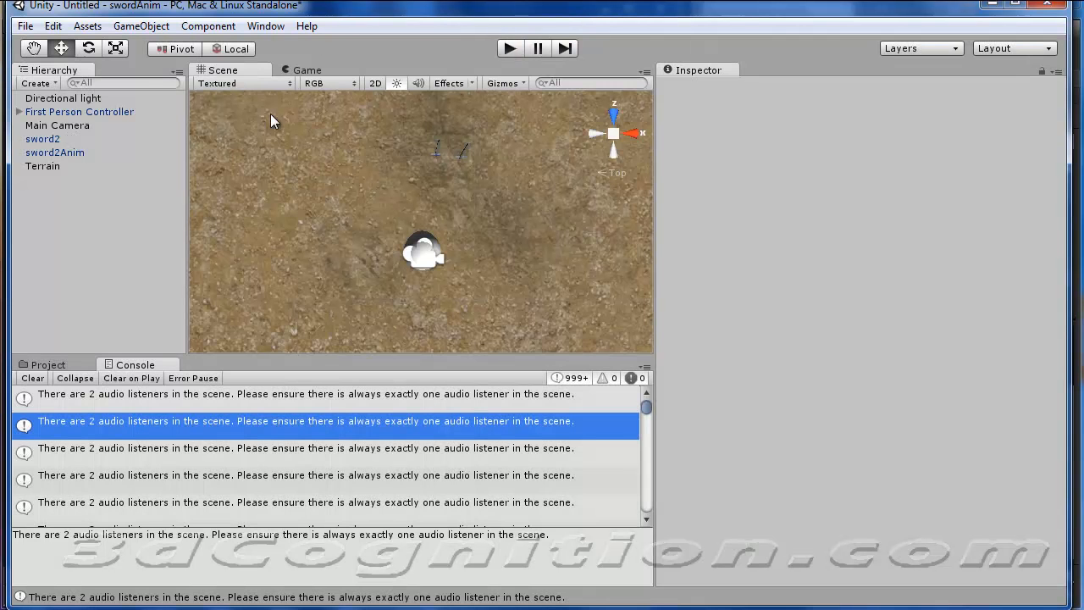
Delete the Main Camera from the scene and clear the Console during a new test-play.
{"action": "left_click", "coordinate": [49, 126]}
{"action": "right_click", "coordinate": [48, 128]}
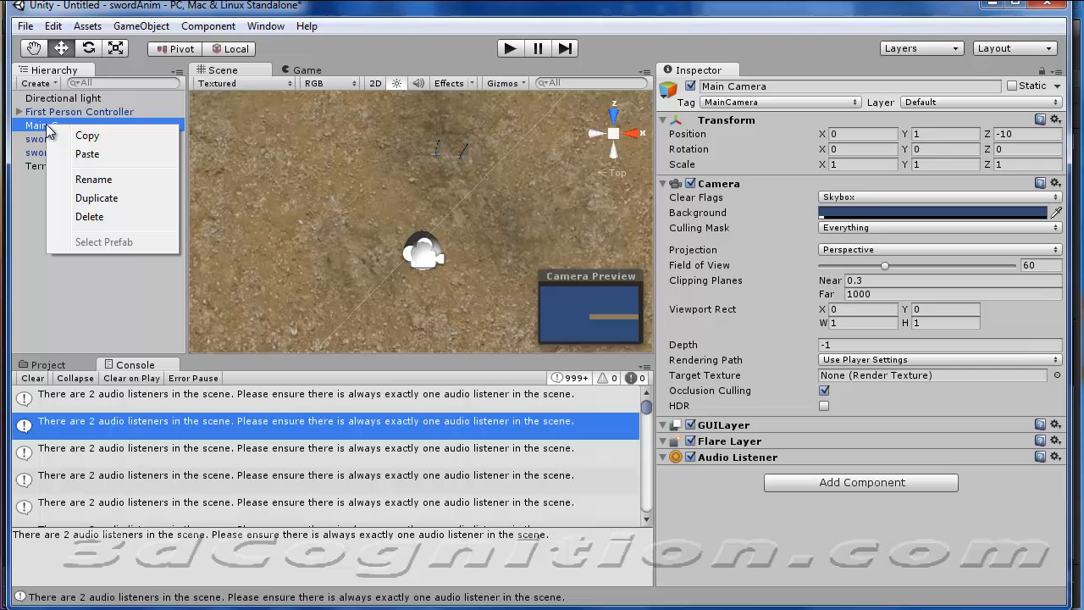
{"action": "left_click", "coordinate": [107, 217]}
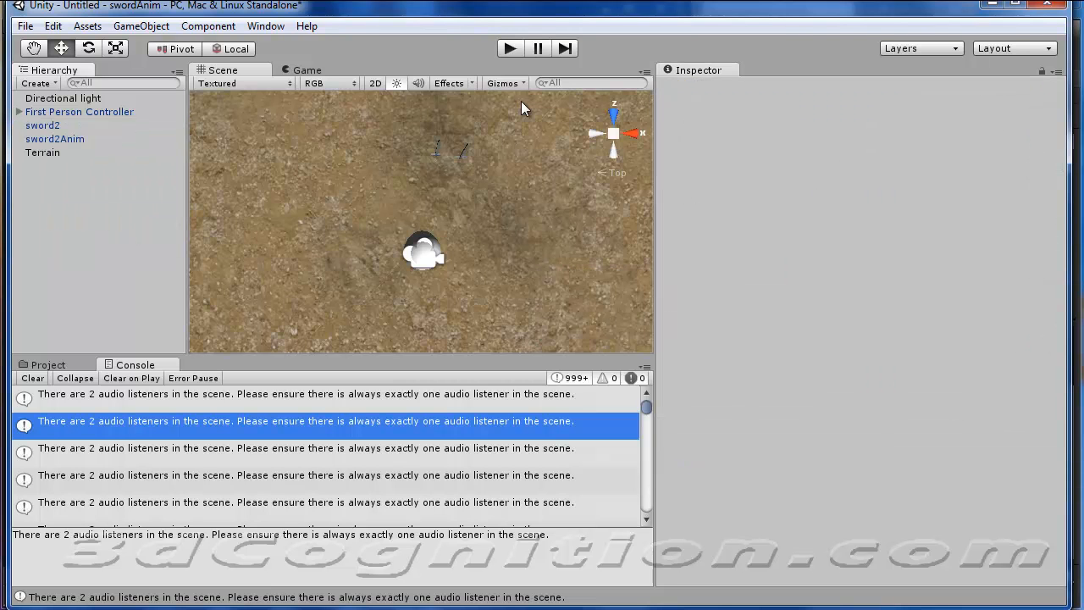
{"action": "left_click", "coordinate": [509, 49]}
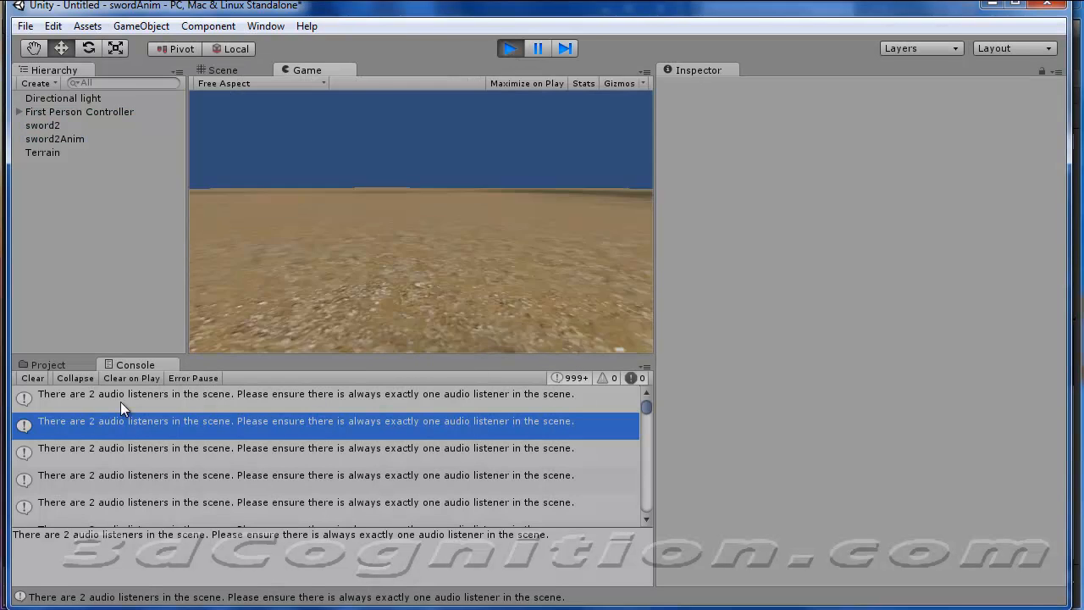
{"action": "left_click", "coordinate": [36, 378]}
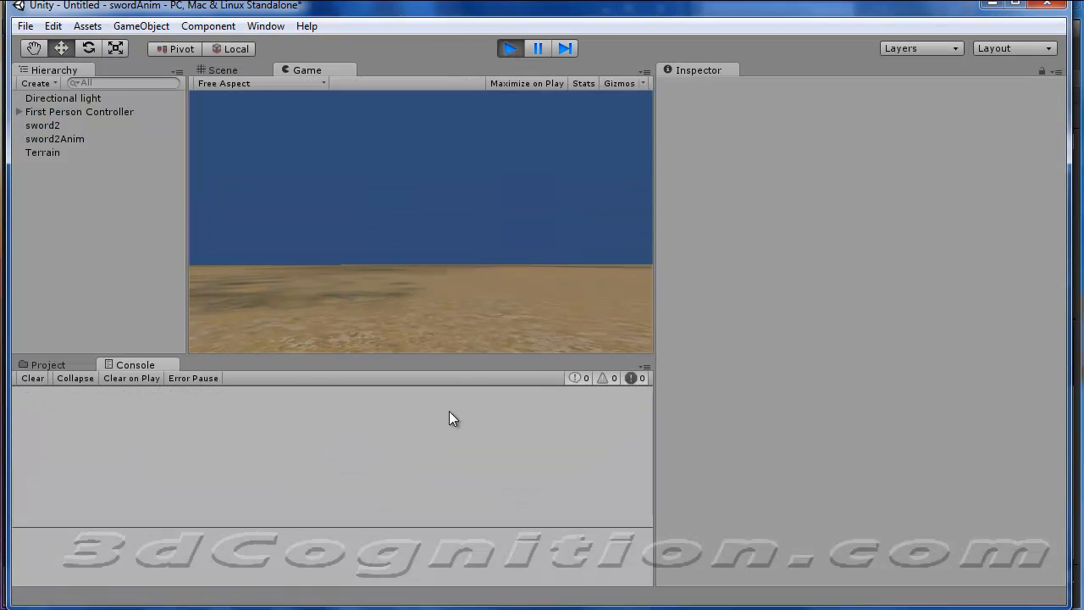